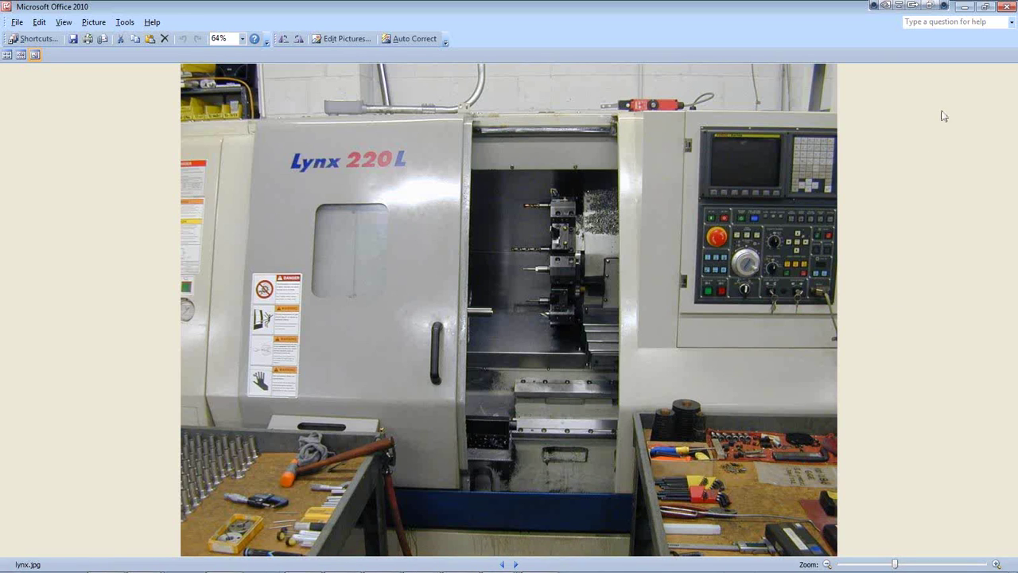
- Put away the lathe photo, view the ntx1000.jpg machine picture, and return to the CAM part
click(962, 8)
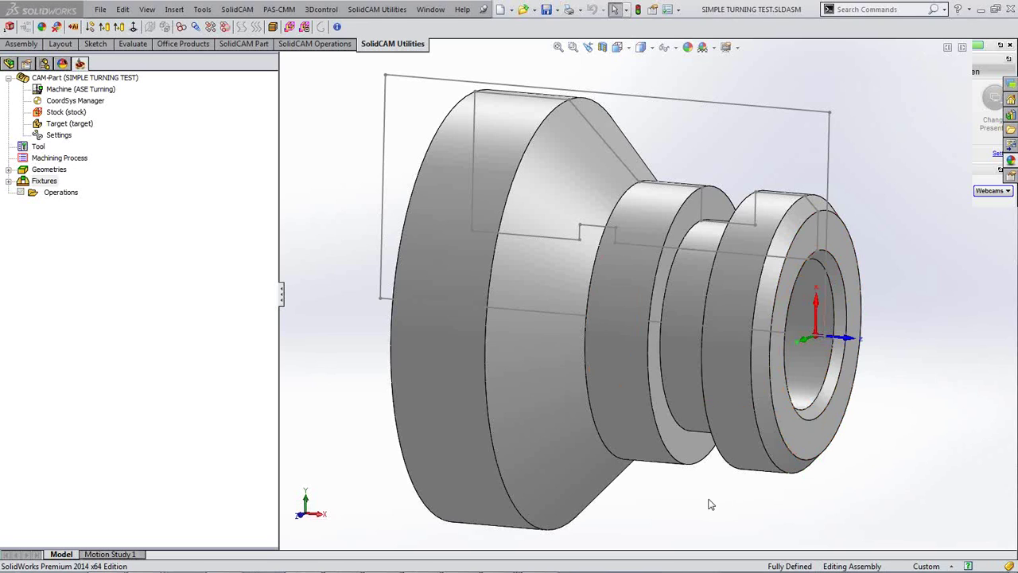
mouse_move(529, 569)
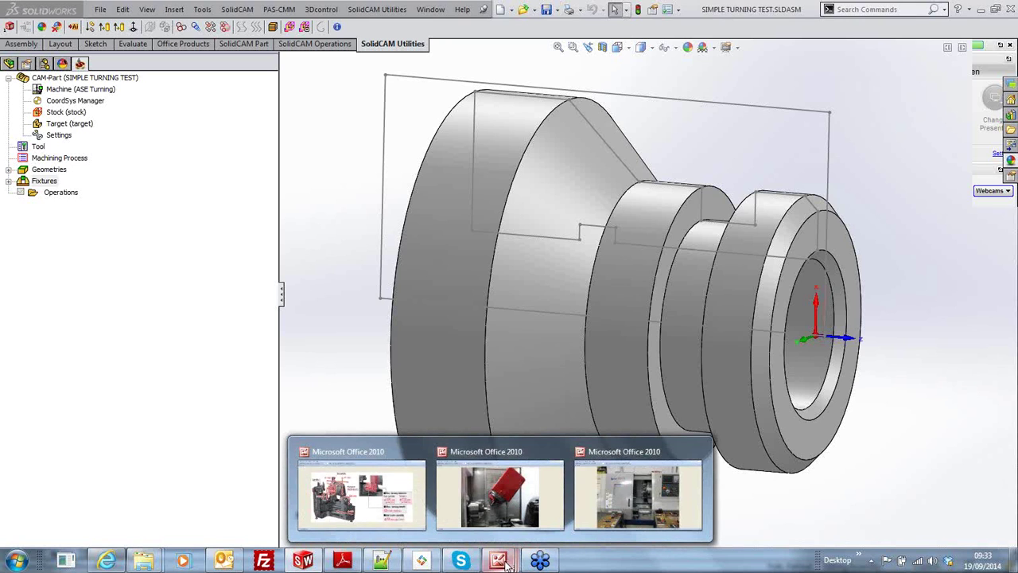
click(509, 509)
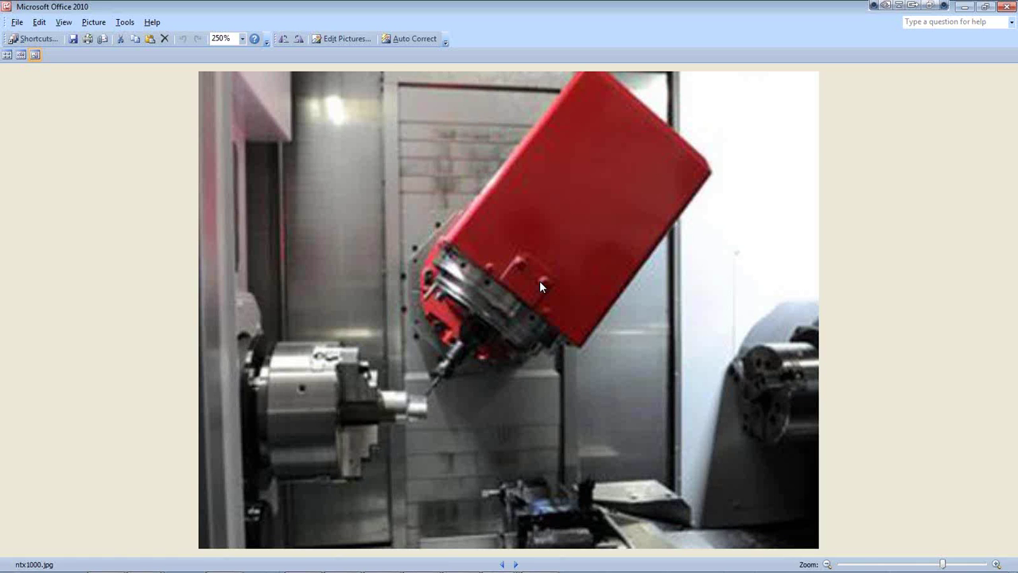
click(962, 8)
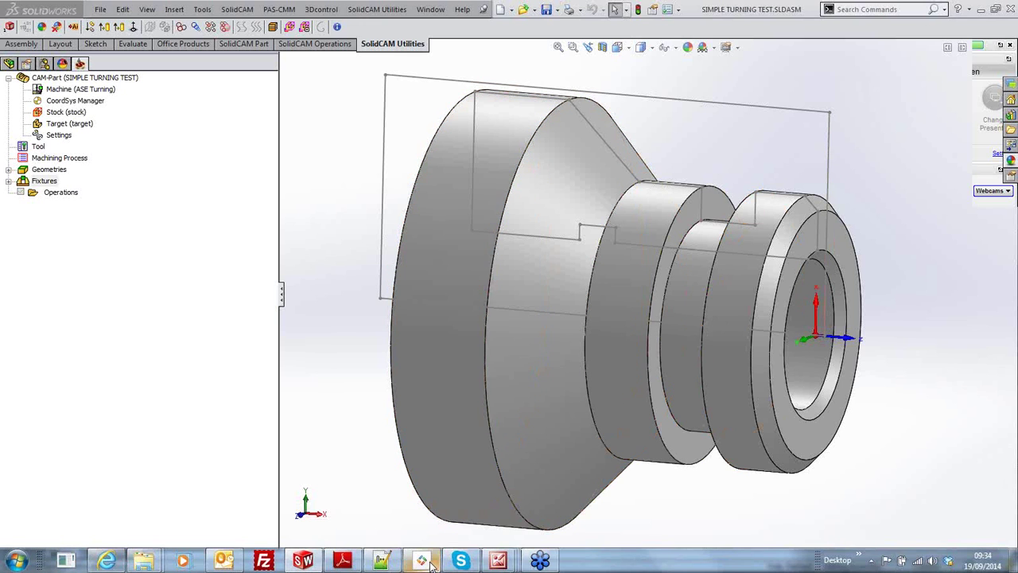
- View the NTX1000 axes.jpg diagram of the mill-turn machine's axes, and return to the CAM part
mouse_move(501, 559)
click(360, 496)
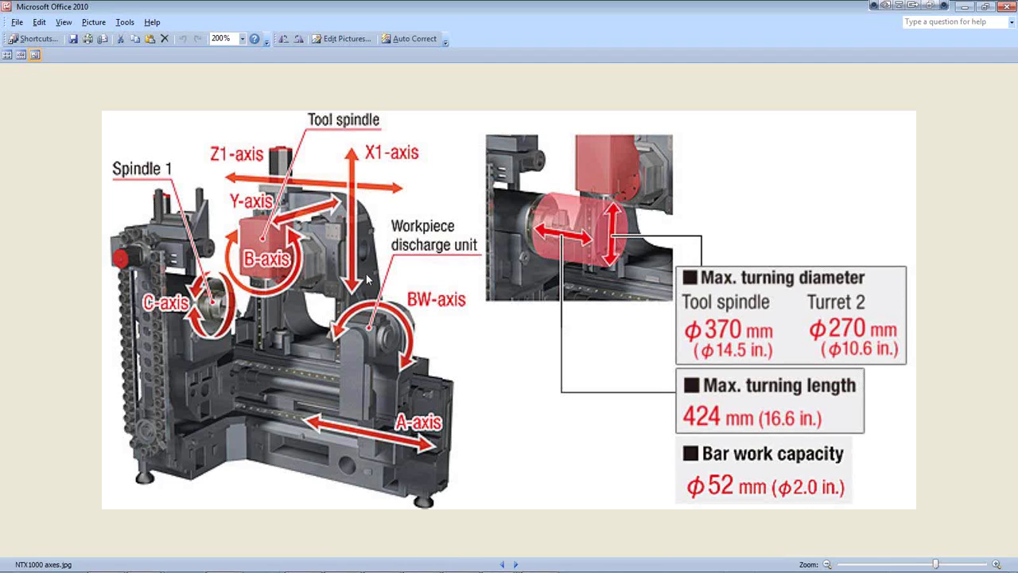
click(962, 7)
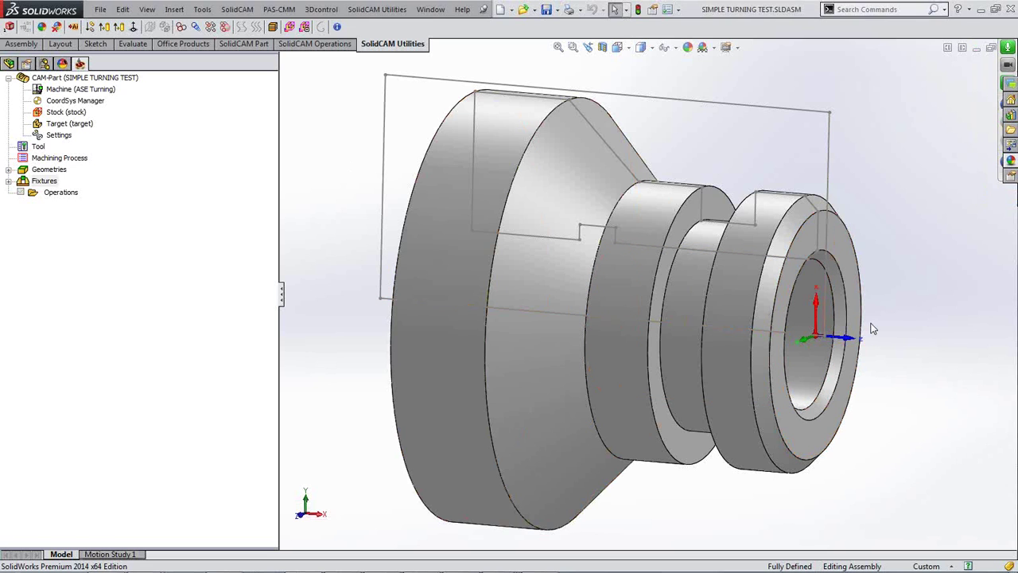
- Examine the turned part's bore and the coordinate system at its front face from several angles
scroll(870, 326, down, 2)
scroll(871, 326, down, 3)
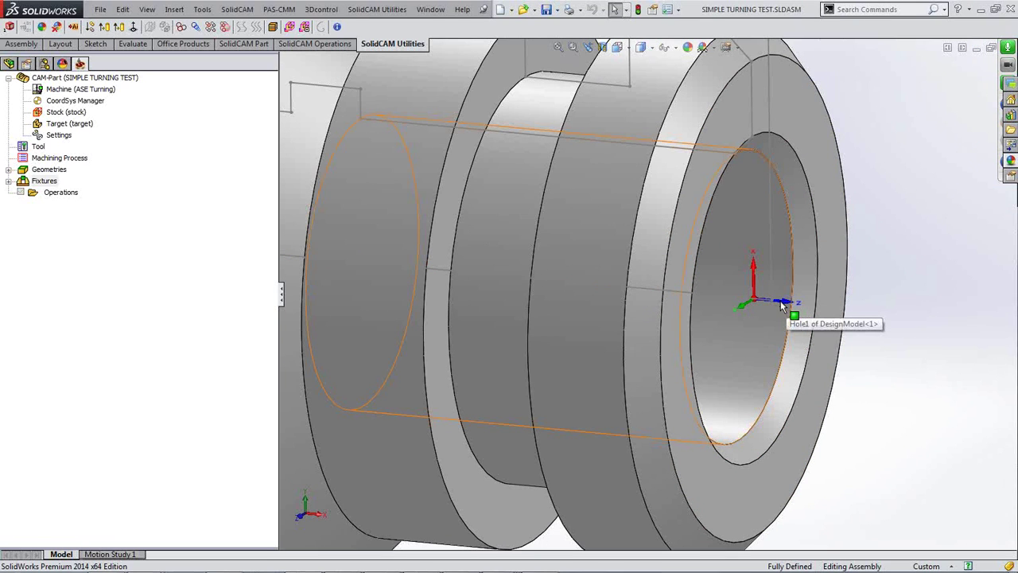
key(Right)
key(Right)
key(Right)
key(Right)
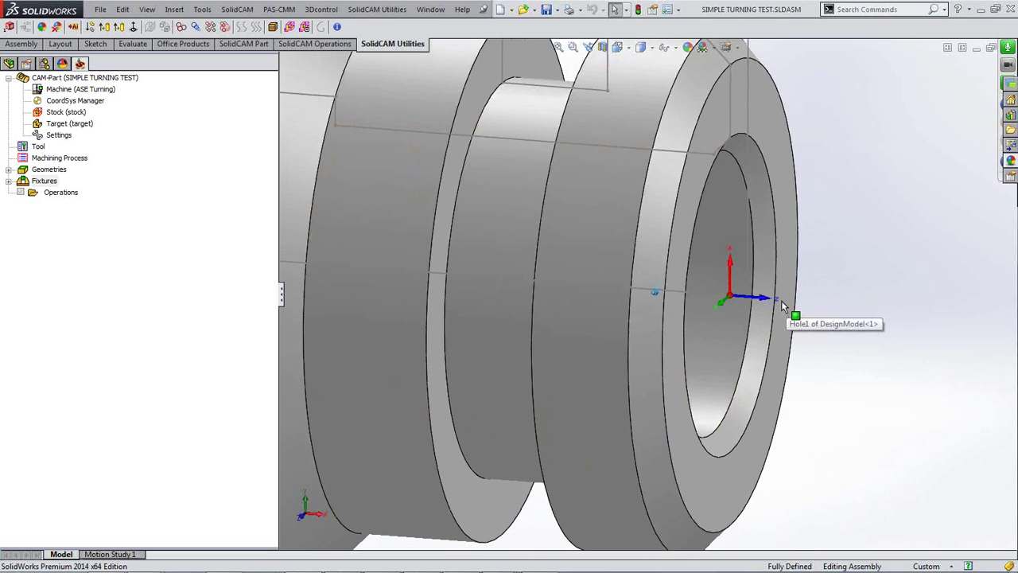
key(Right)
key(Left)
key(Left)
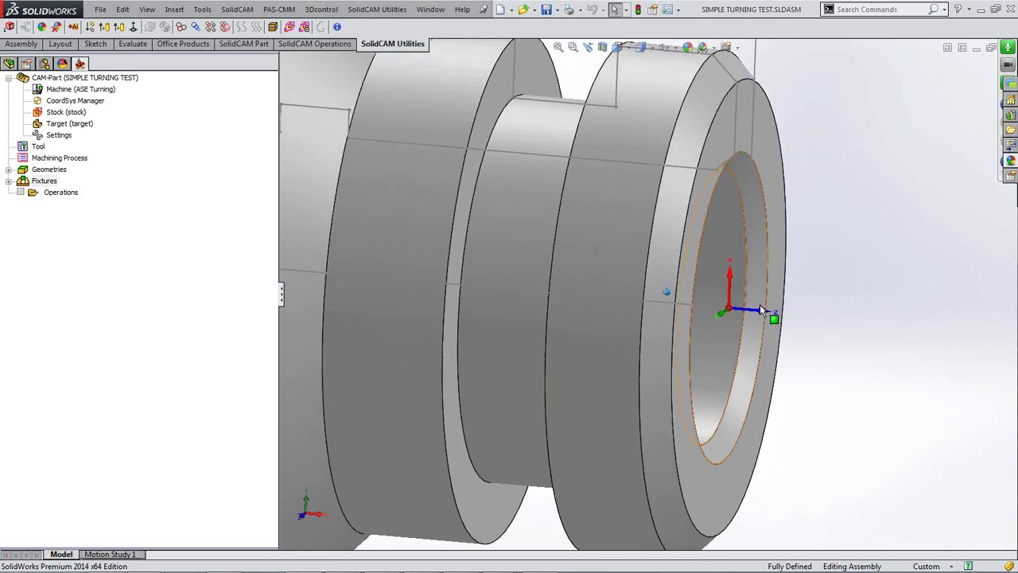
scroll(735, 270, up, 5)
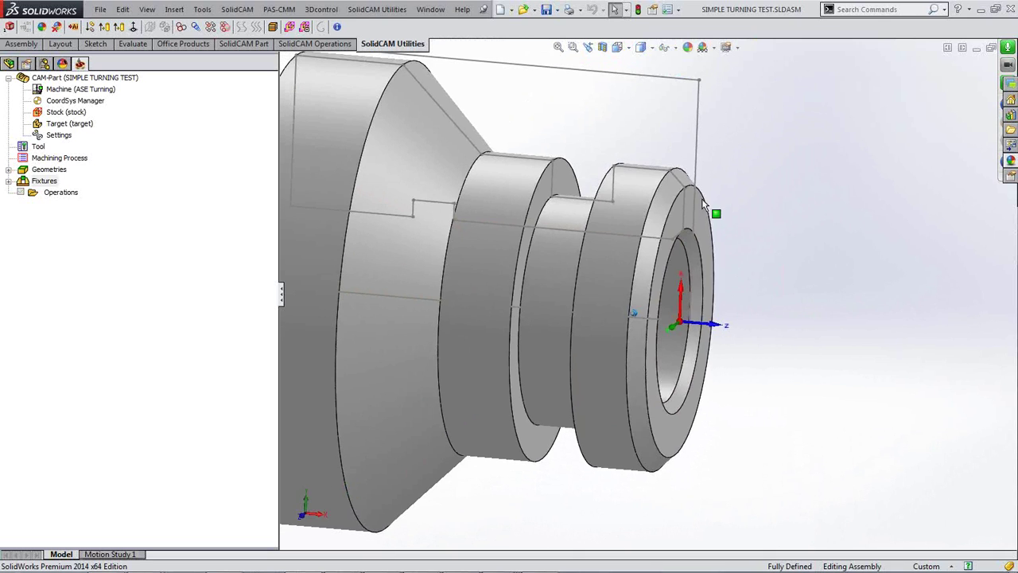
- Highlight the vertical sketch line at the part's front end, inspect it from several angles, and clear the selection
click(698, 173)
key(Left)
key(Left)
key(Left)
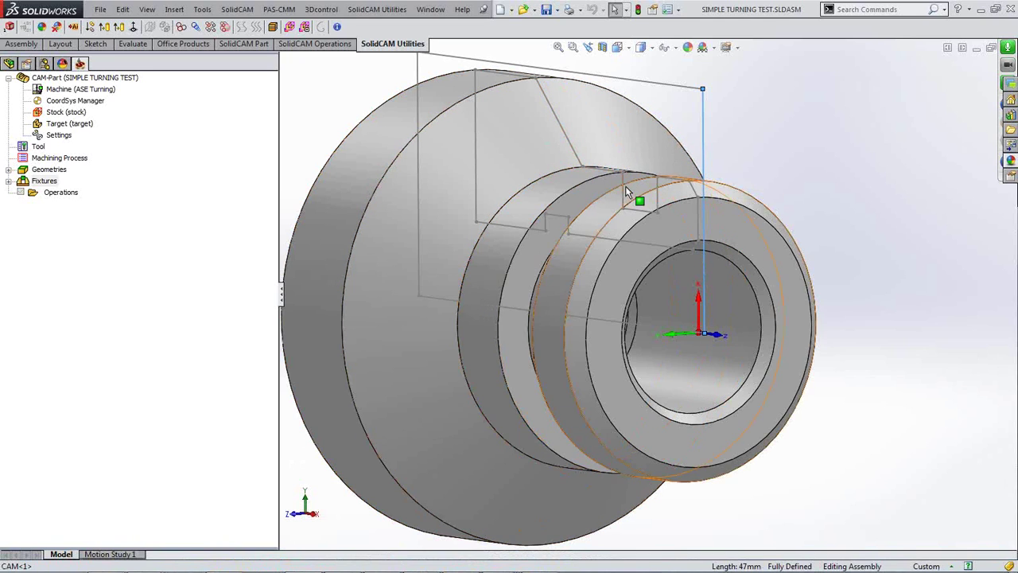
middle_drag(624, 191, 864, 213)
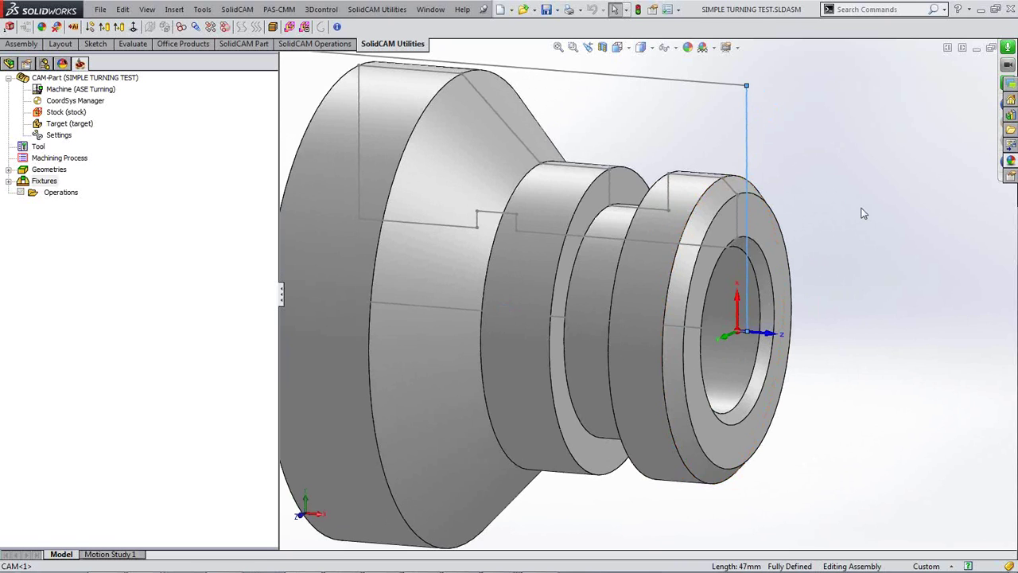
scroll(862, 208, up, 2)
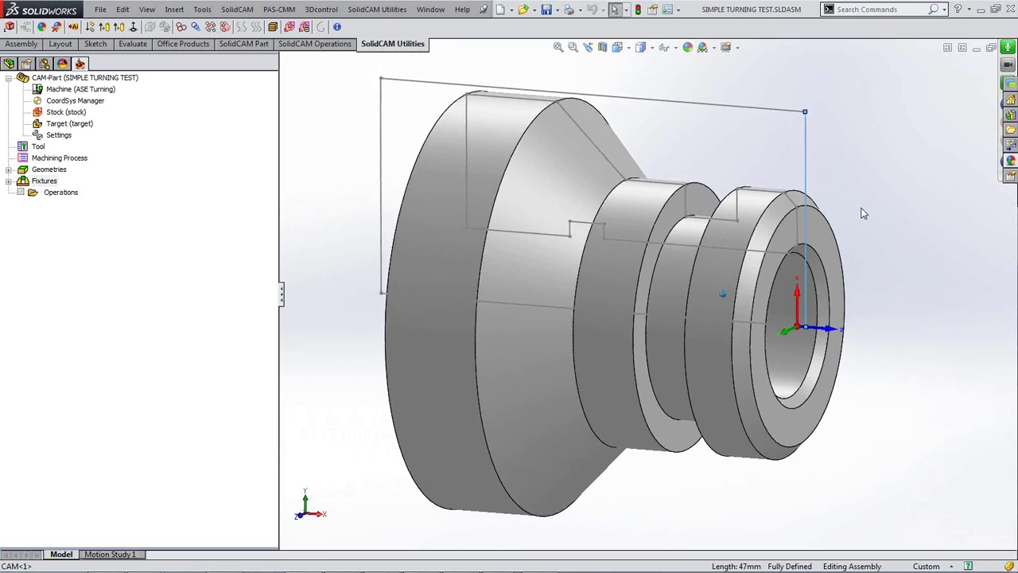
click(861, 207)
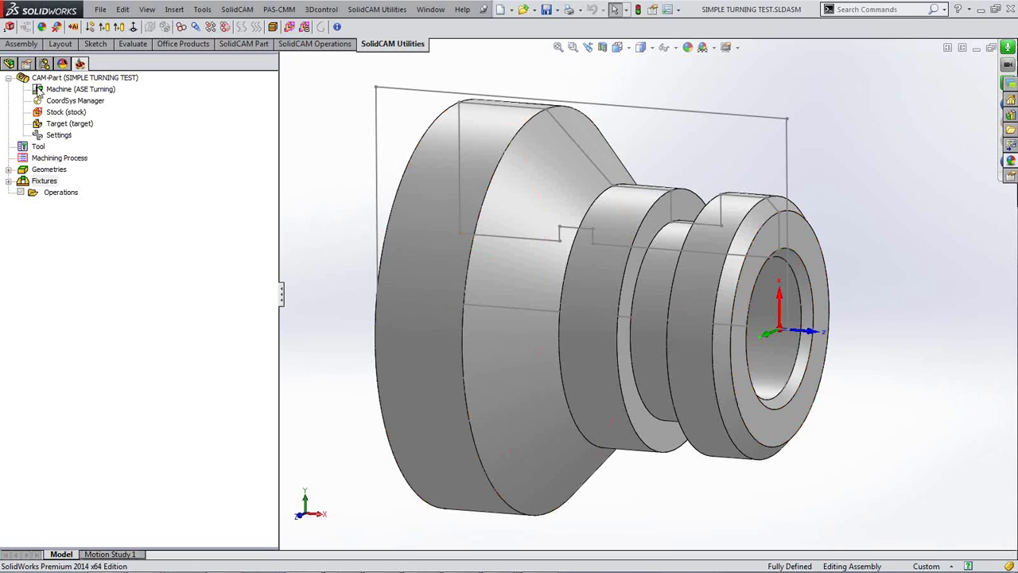
- Open the ASE Turning machine definition and expand the Tool_Spindle device's axes down to Z and X
click(56, 90)
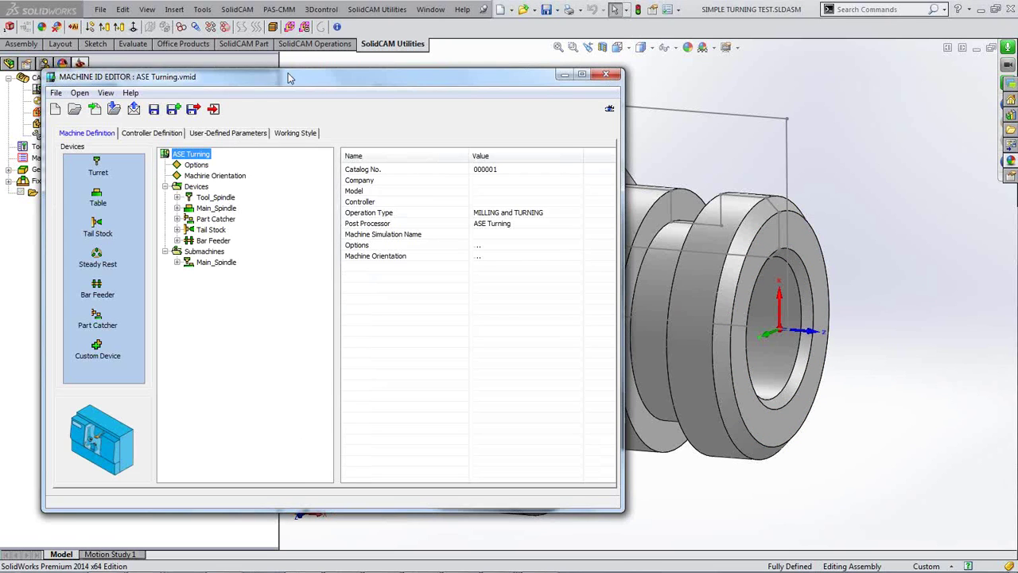
drag(291, 83, 307, 82)
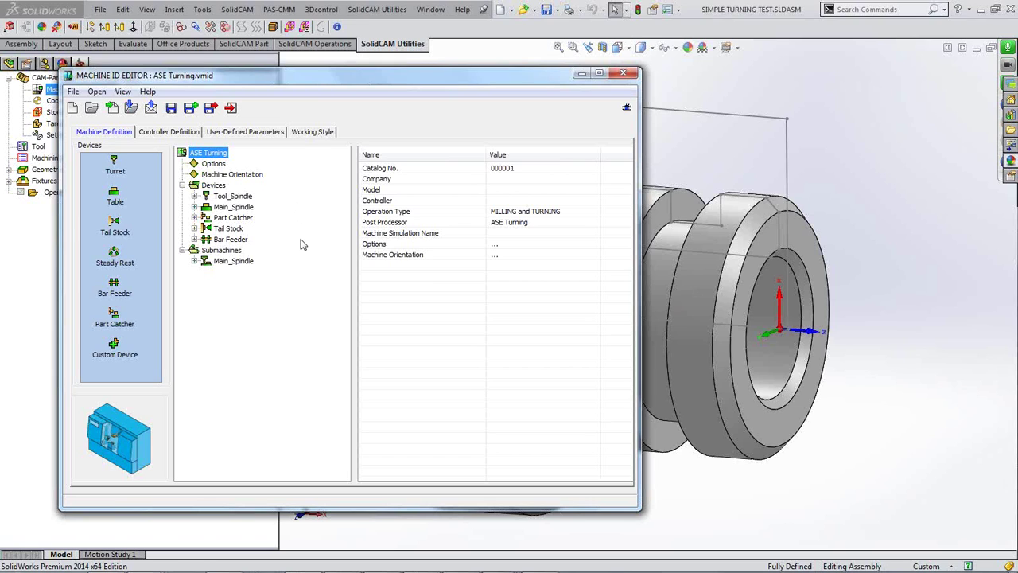
click(194, 195)
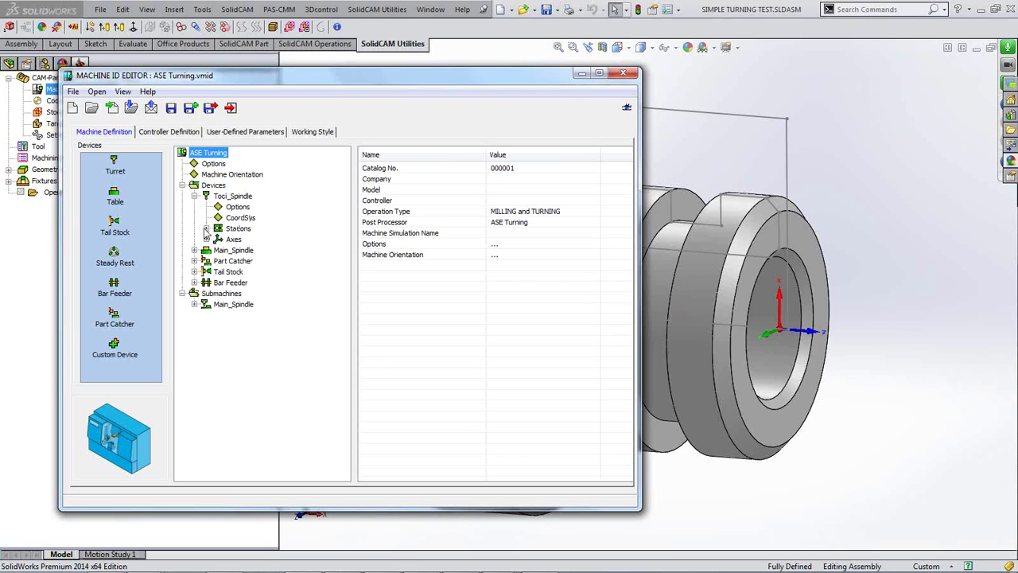
click(206, 239)
click(219, 250)
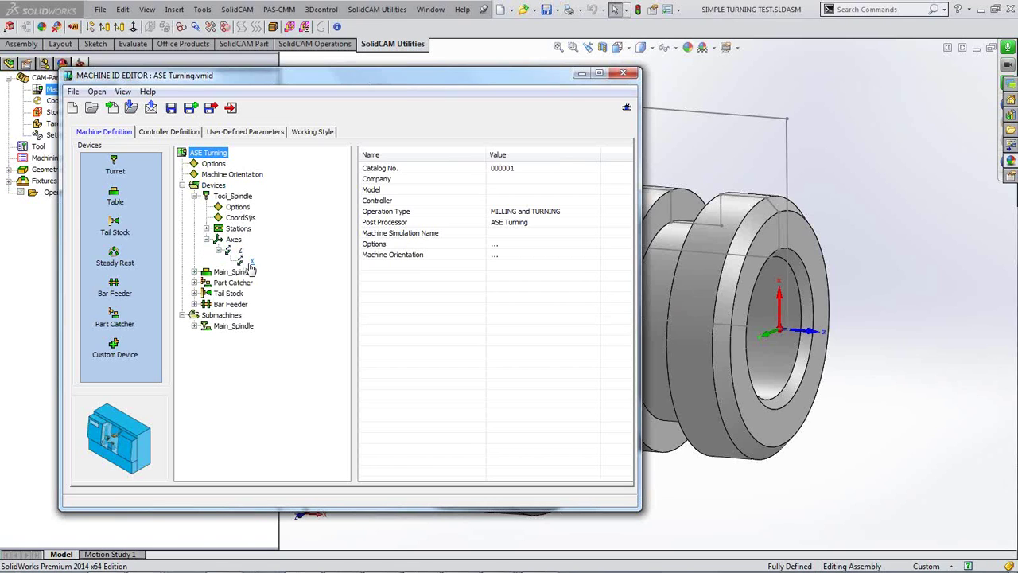
- Inspect the C axis properties of the Main_Spindle device, and collapse both spindle devices
click(194, 272)
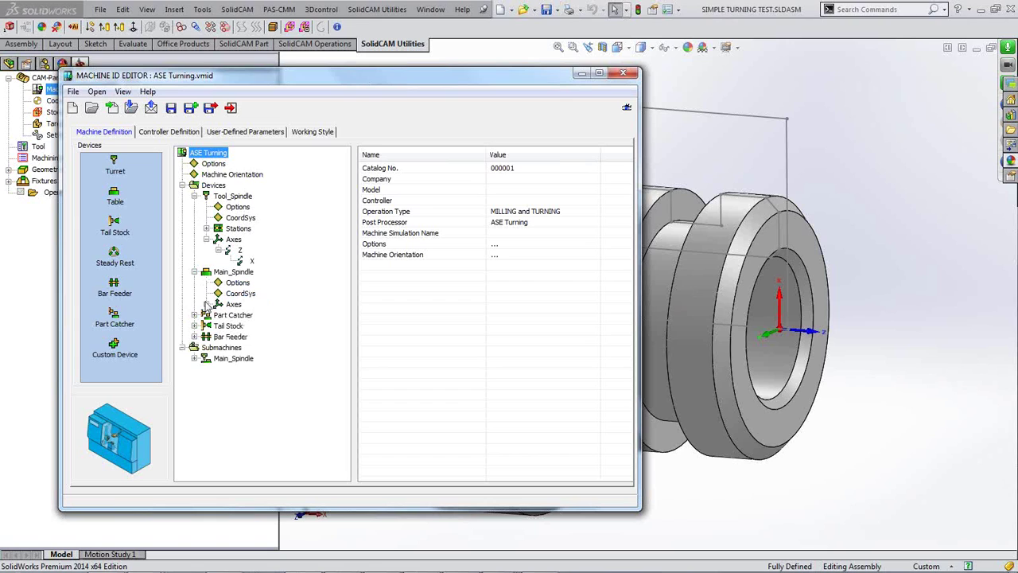
click(206, 304)
click(235, 316)
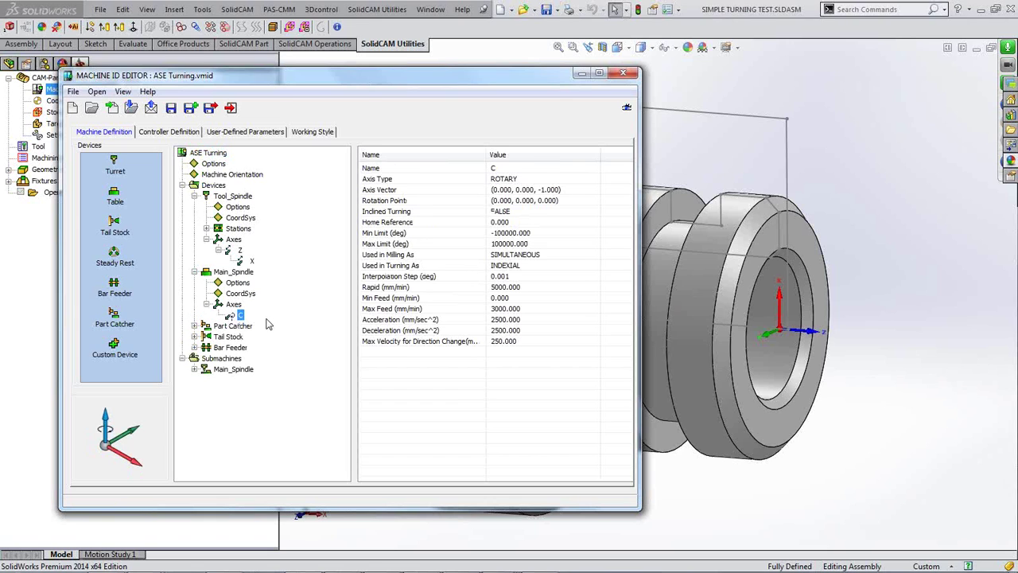
click(194, 272)
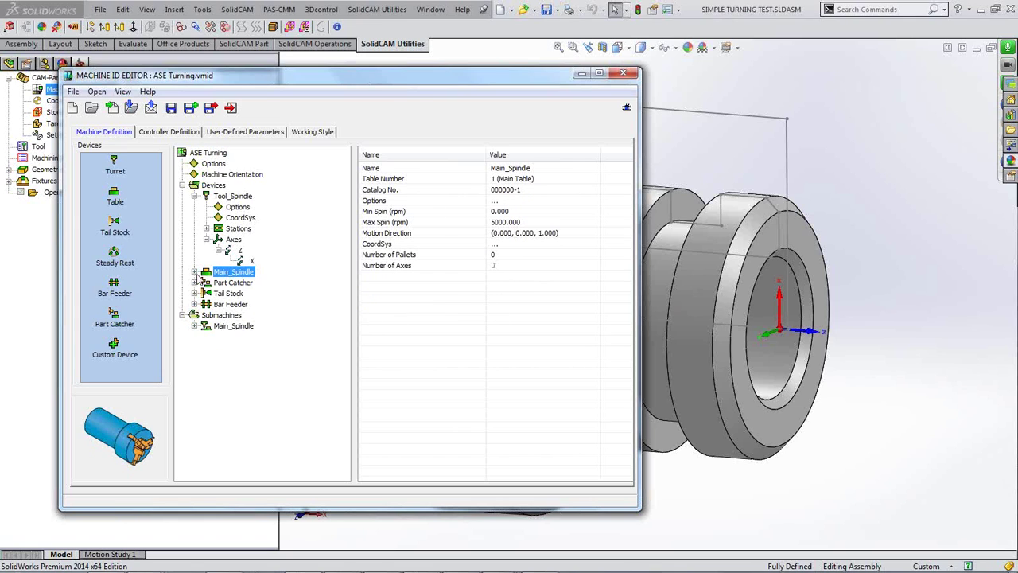
click(194, 196)
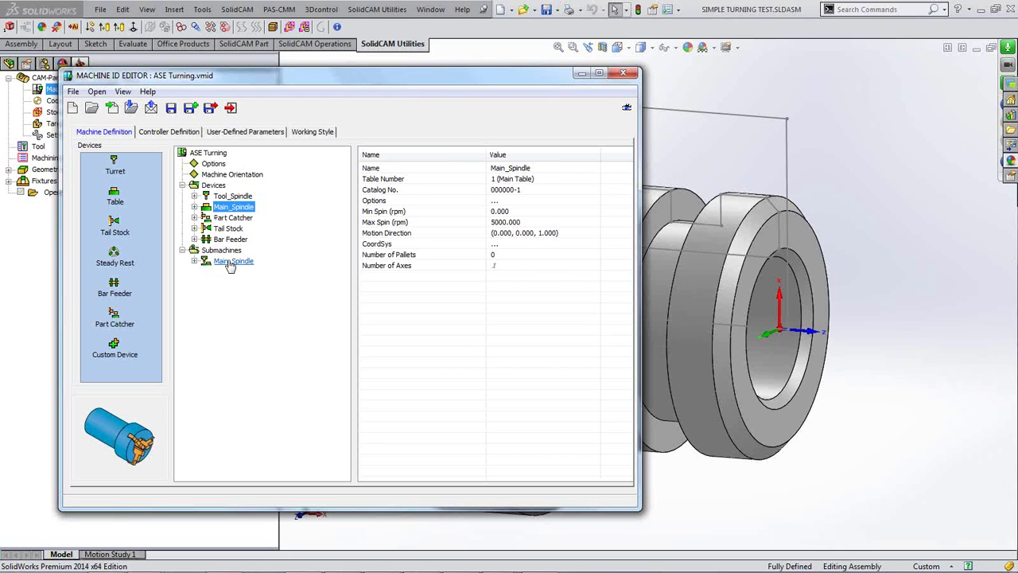
- Review the Axes Order of the Main_Spindle submachine, and close the machine definition editor
click(194, 261)
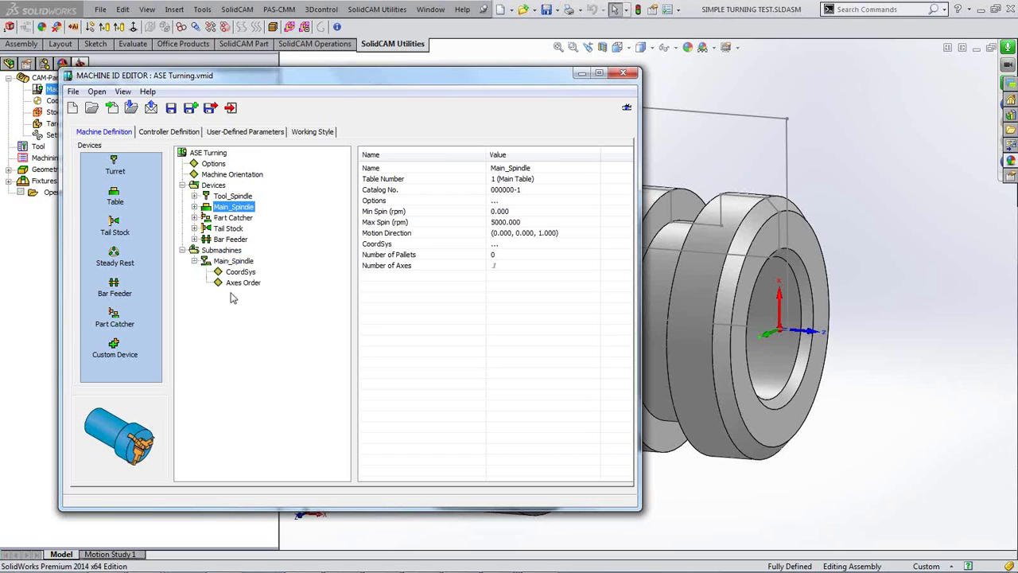
click(237, 282)
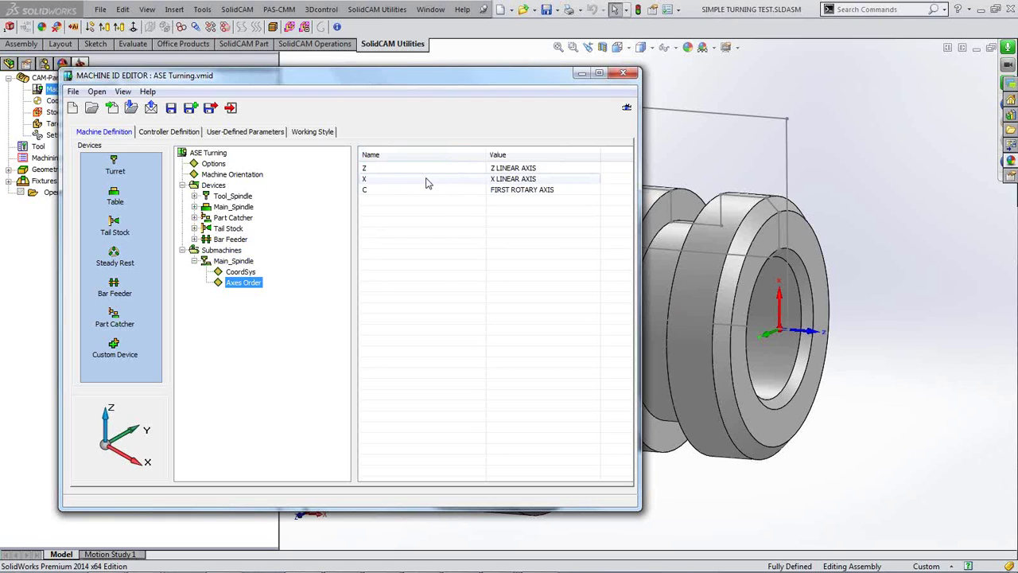
click(182, 250)
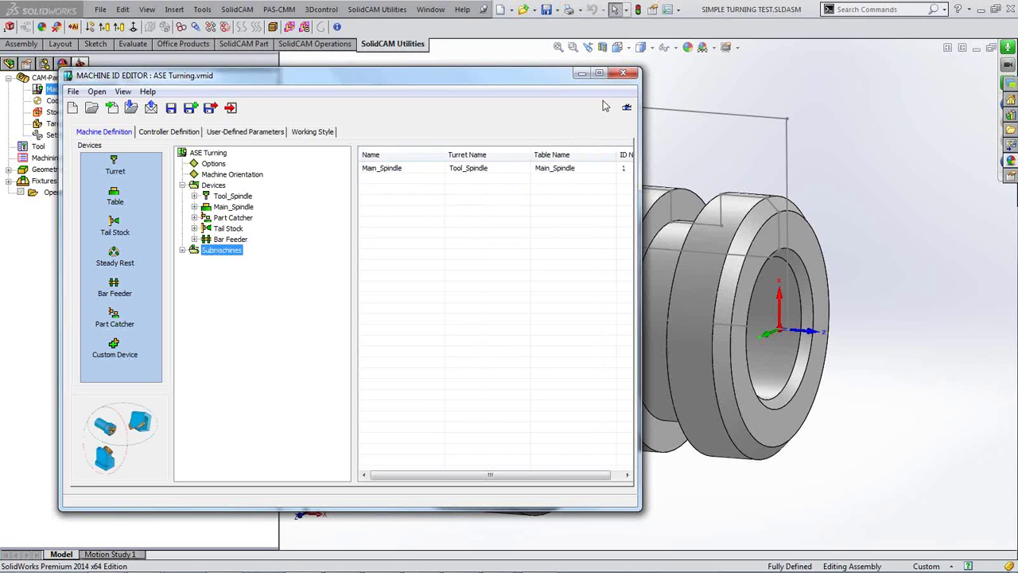
click(625, 74)
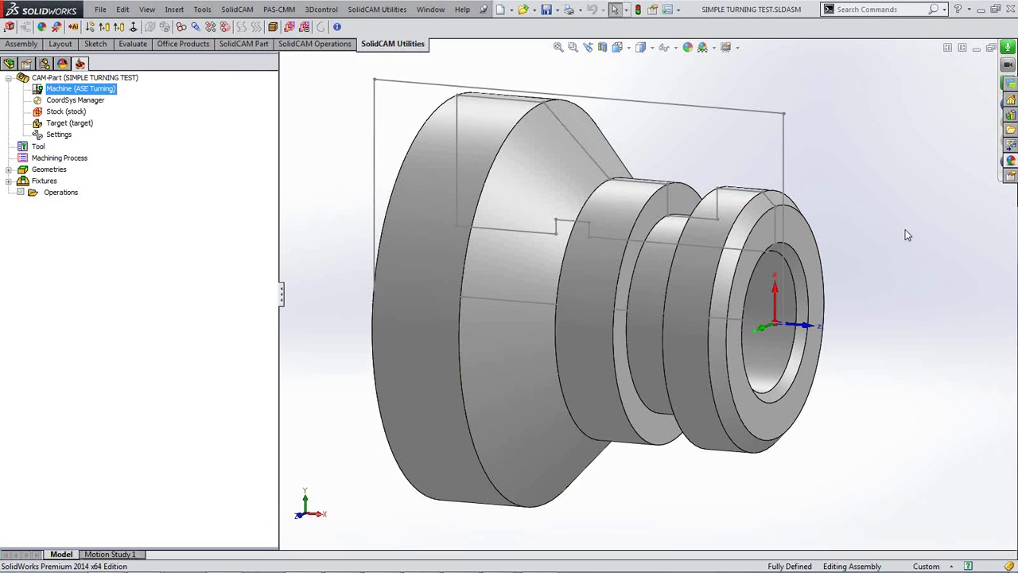
- Close the SIMPLE TURNING TEST CAM-Part and maximize the empty SolidWorks window
click(995, 11)
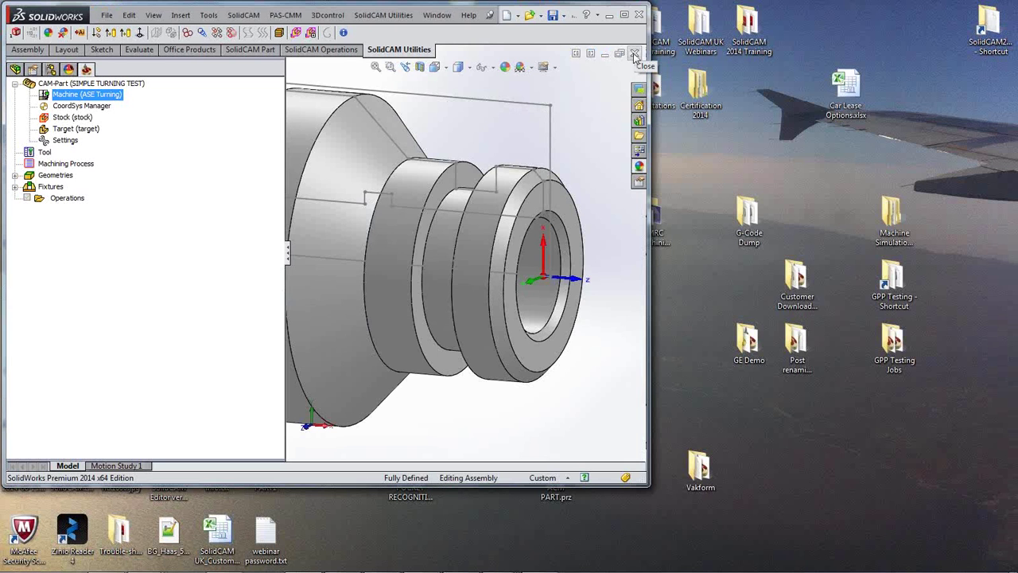
click(634, 53)
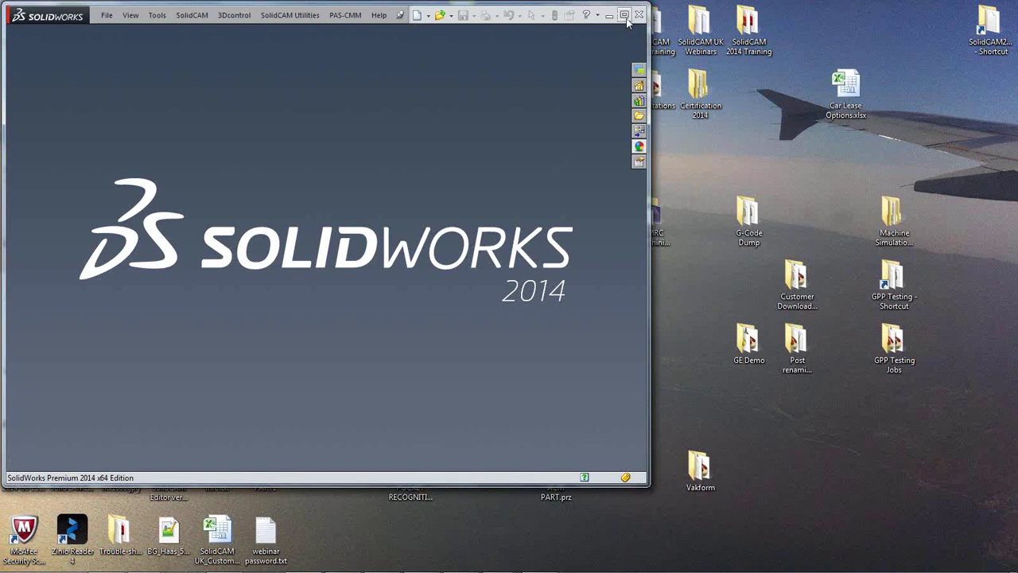
click(624, 15)
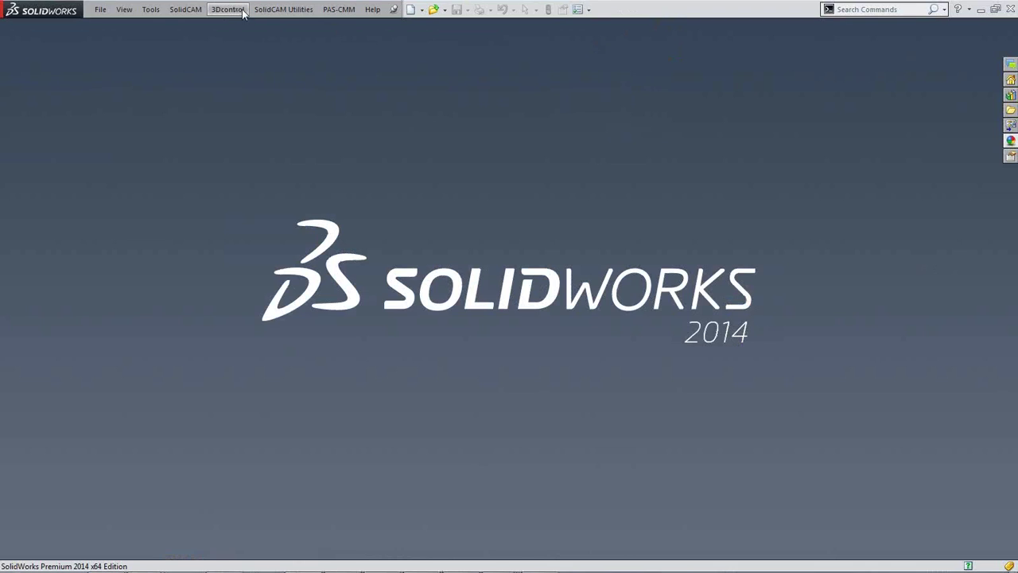
- Open the recent Part 1 Mill-Turn CAM-Part (.prz) from the Turning & Mill-Turn folder
click(191, 15)
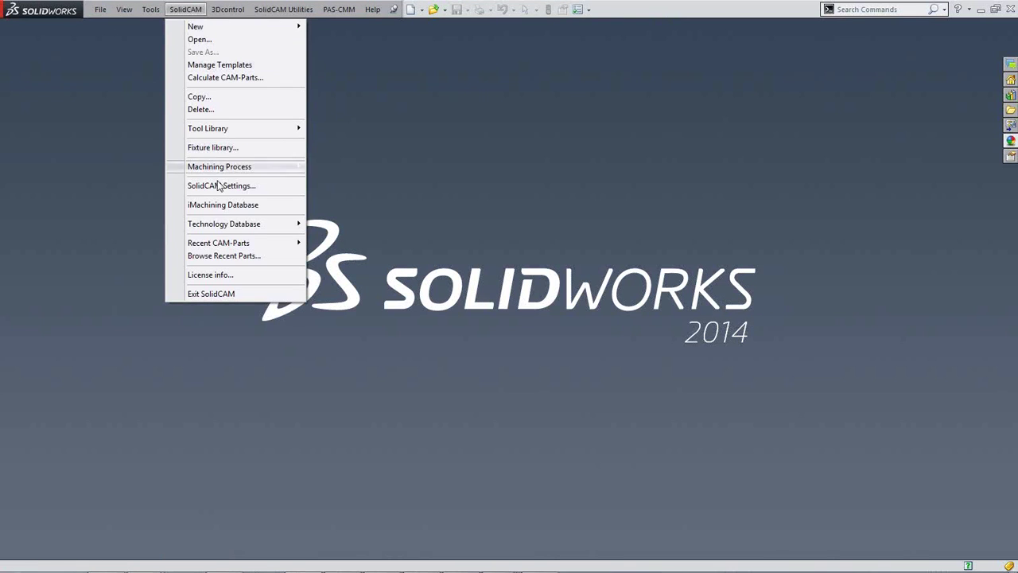
mouse_move(231, 249)
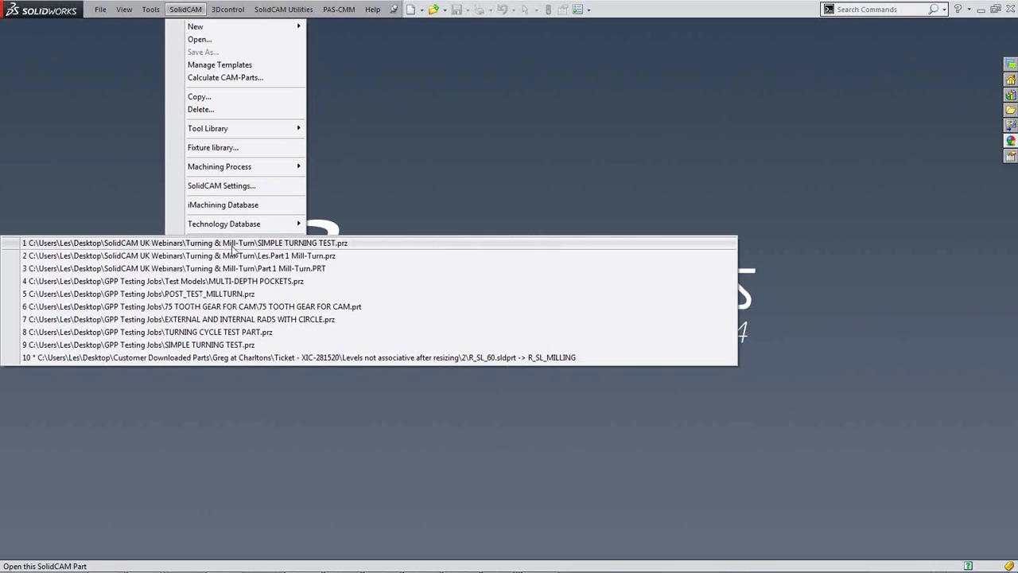
click(236, 255)
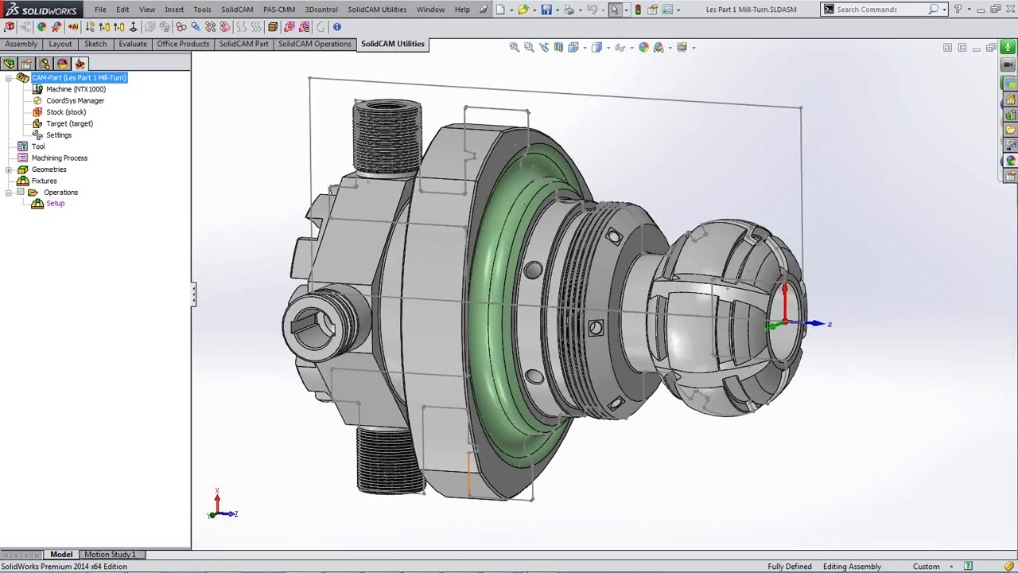
- View the ntx1000.jpg machine photo again, and return to the mill-turn CAM-Part
mouse_move(500, 561)
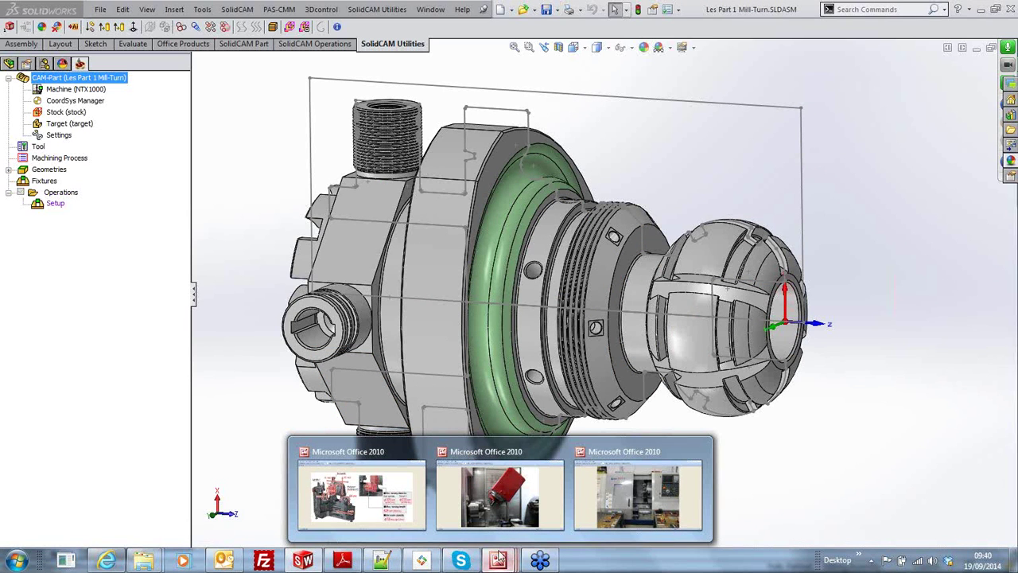
click(489, 500)
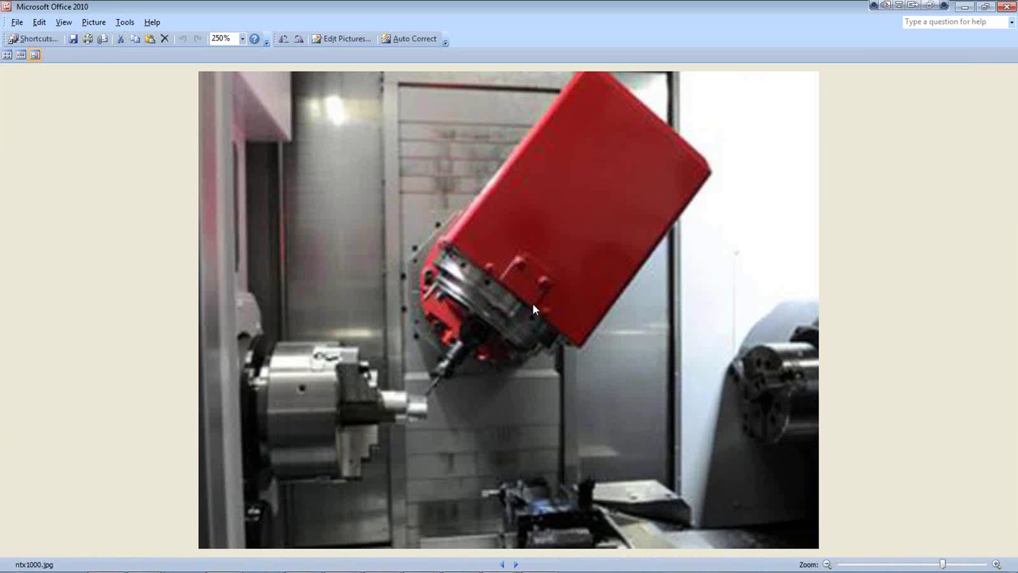
click(964, 6)
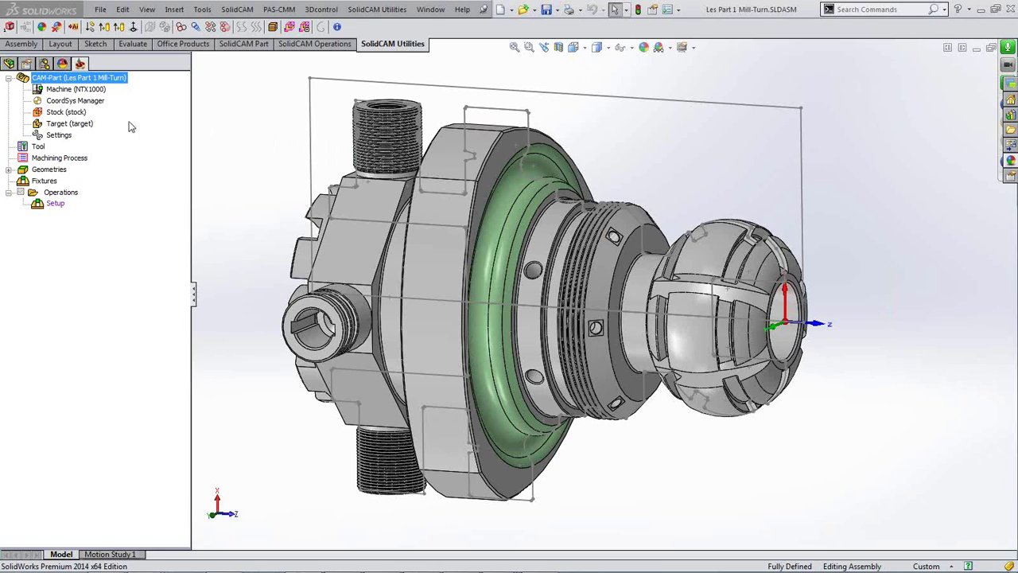
- Open the NTX1000 machine definition of the mill-turn CAM-Part and review the stations of the UT turret
double_click(70, 90)
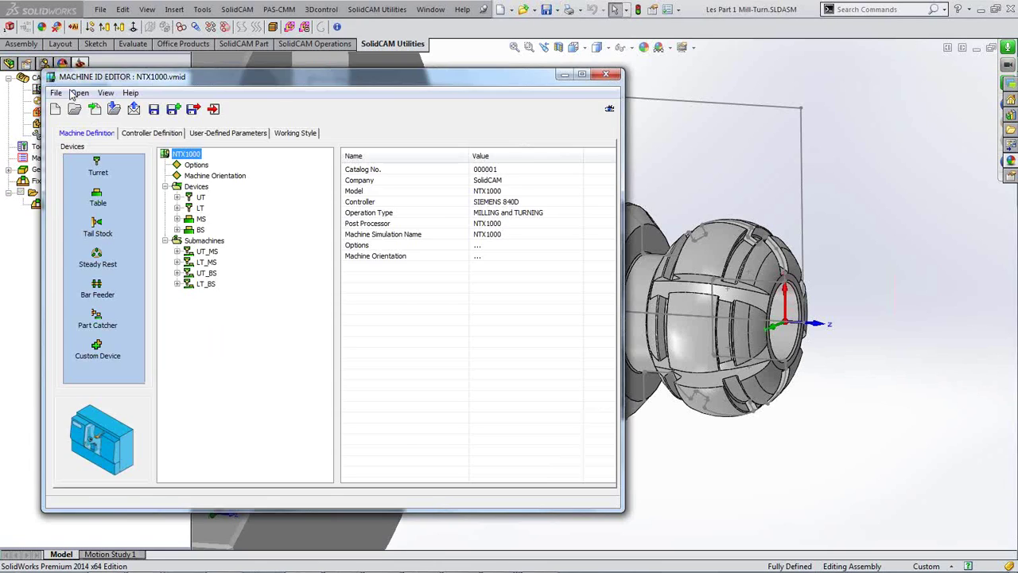
drag(340, 78, 399, 73)
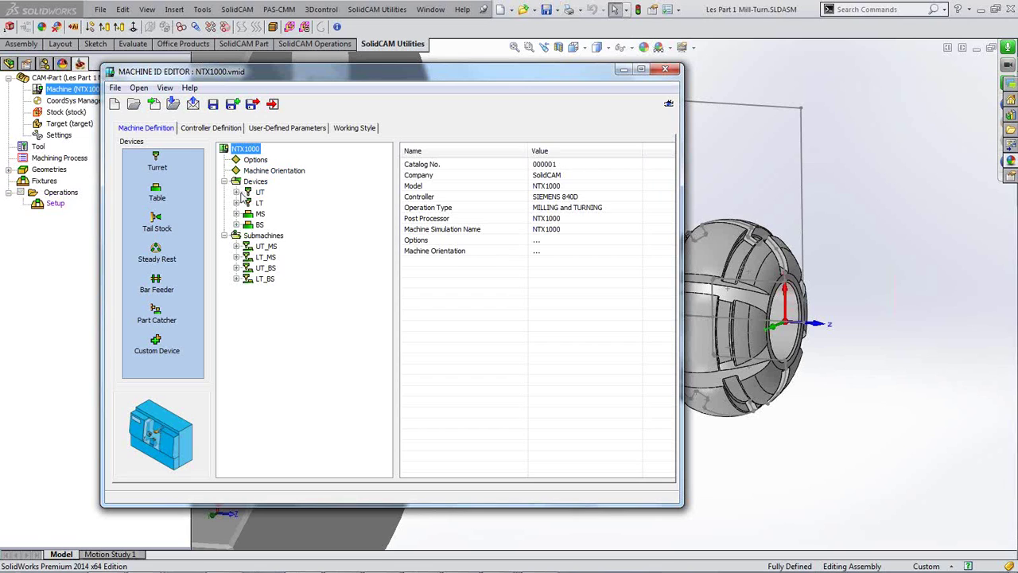
click(236, 193)
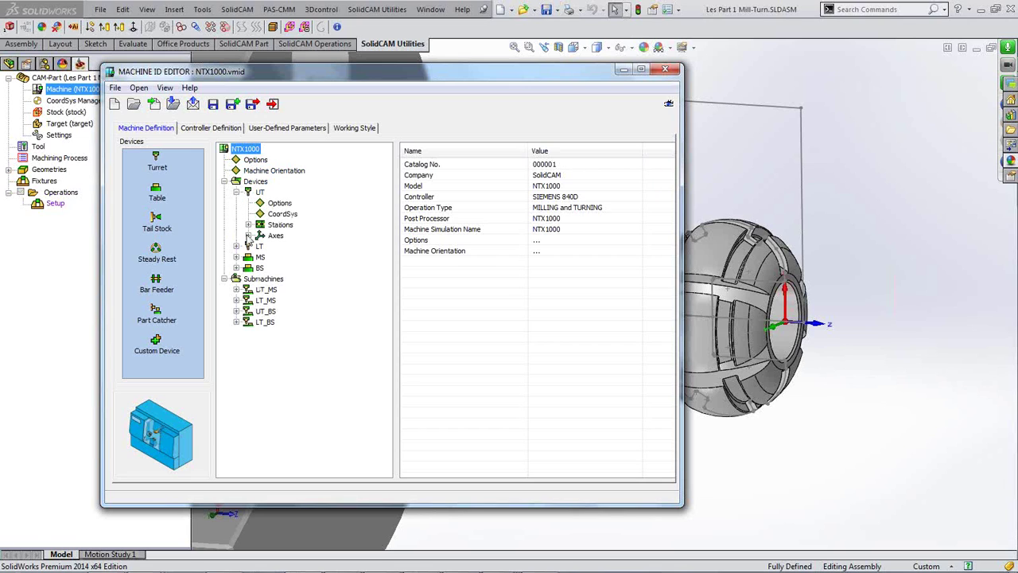
click(248, 225)
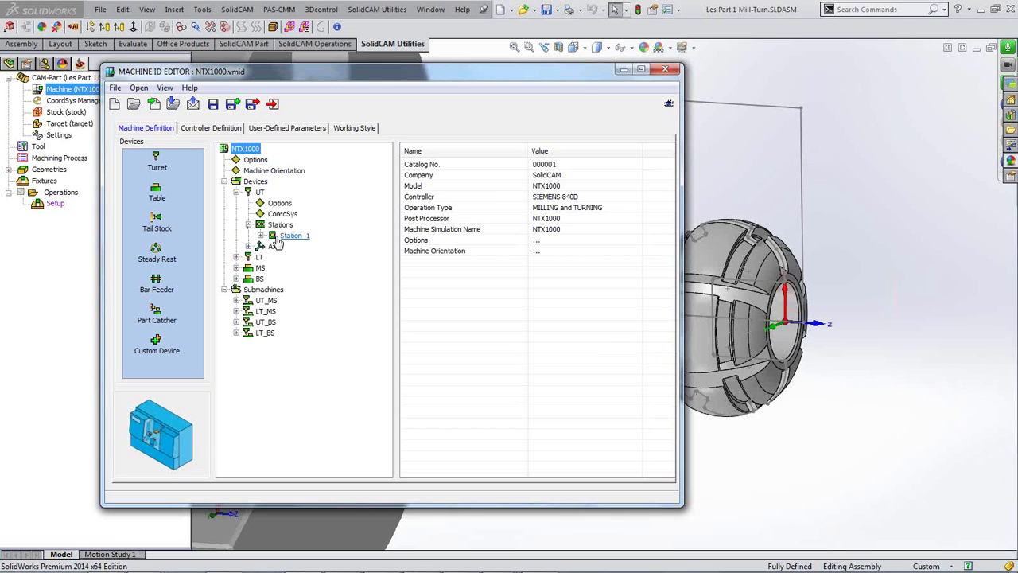
click(248, 225)
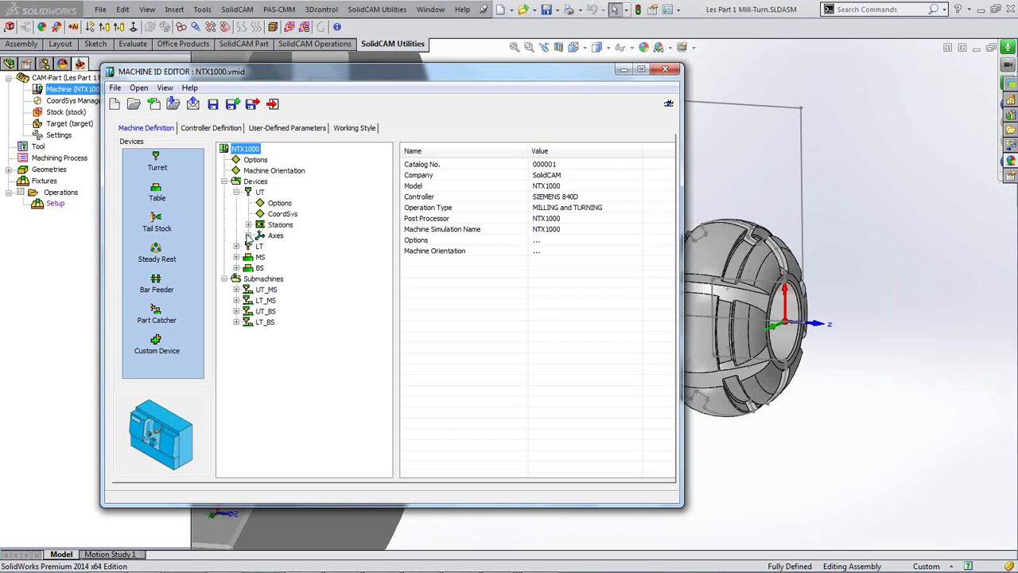
- Examine the full axis chain of the UT turret, from Z1 down to B1, and collapse the device
click(248, 235)
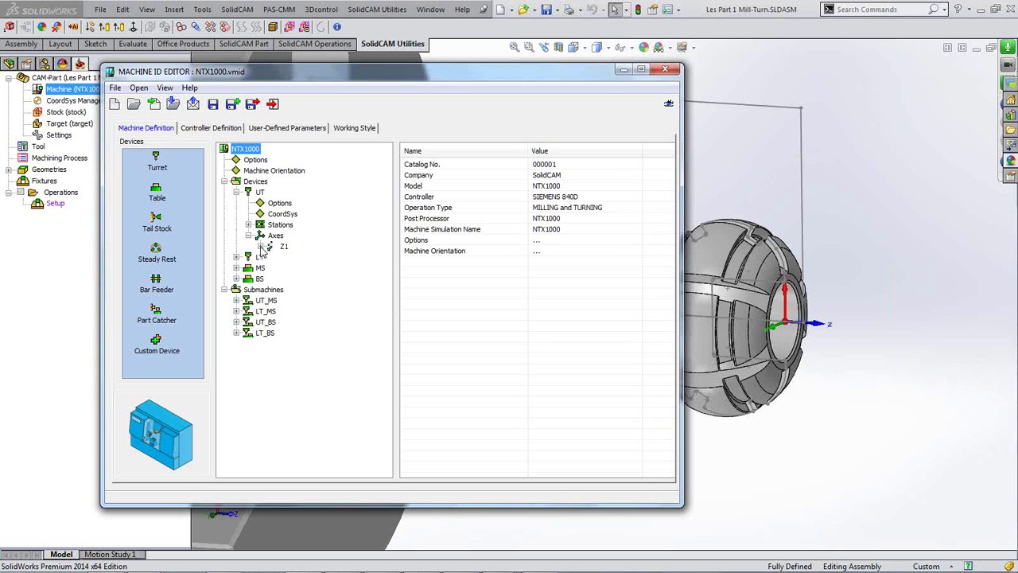
click(260, 247)
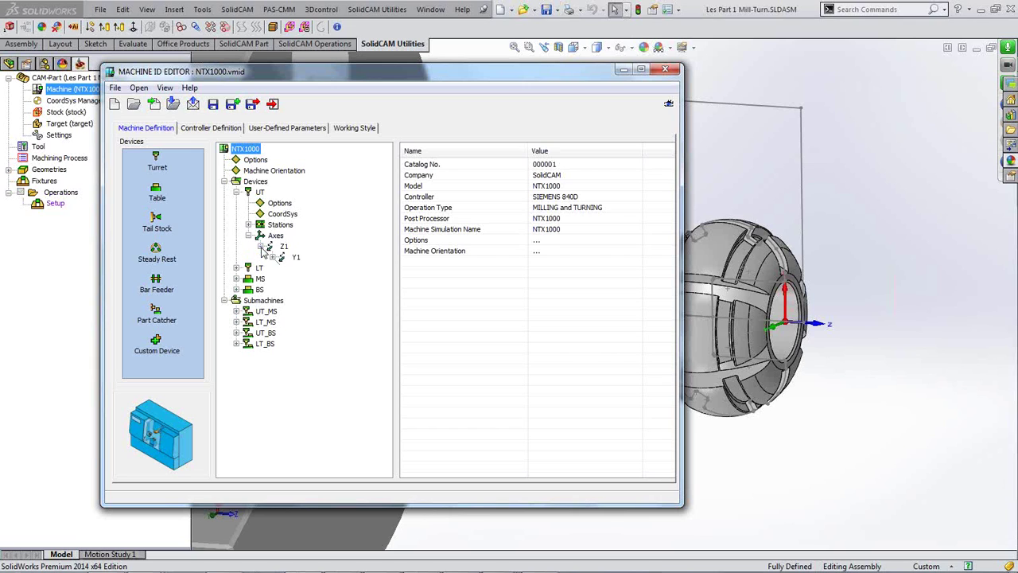
click(272, 257)
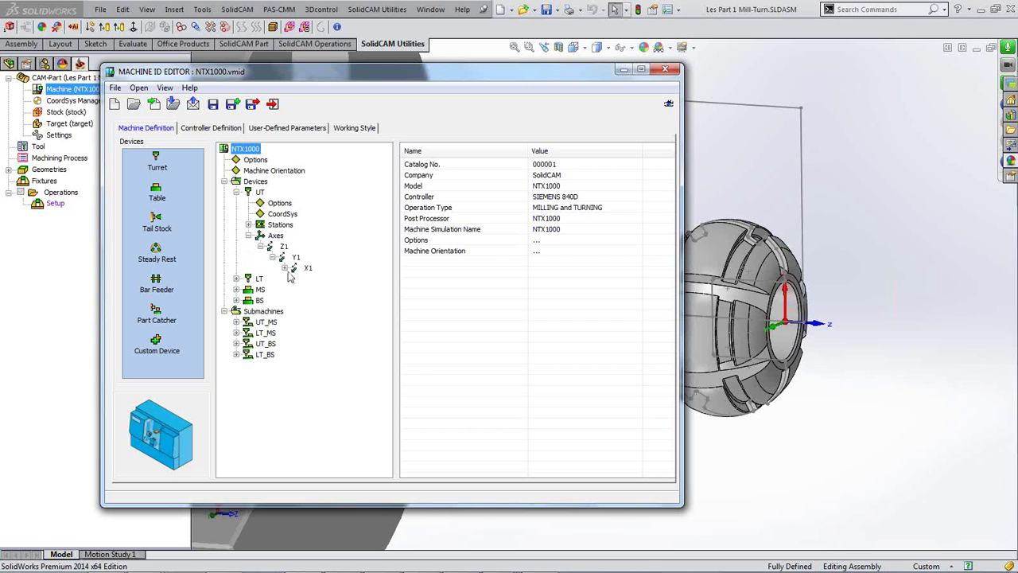
click(284, 268)
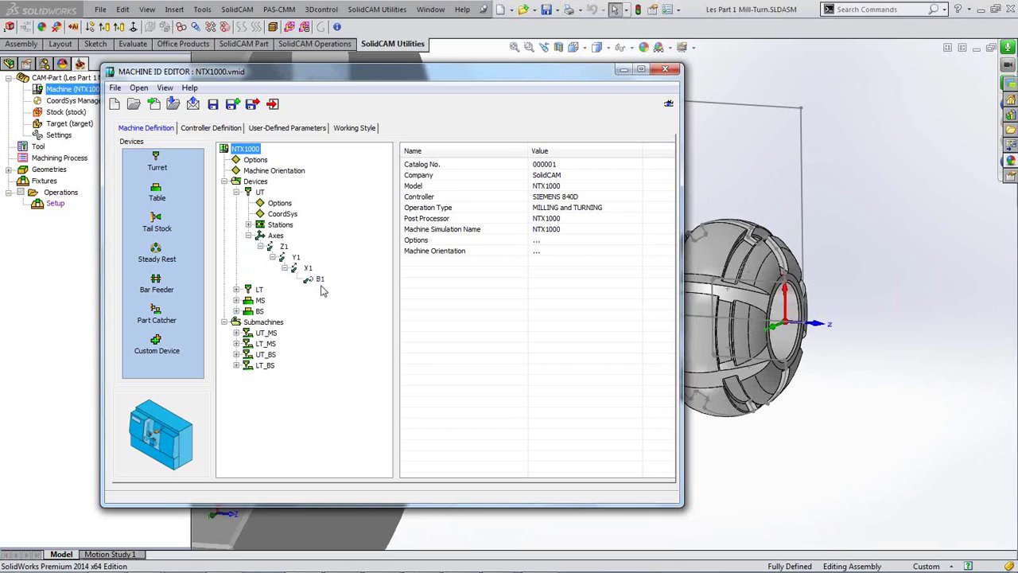
click(248, 235)
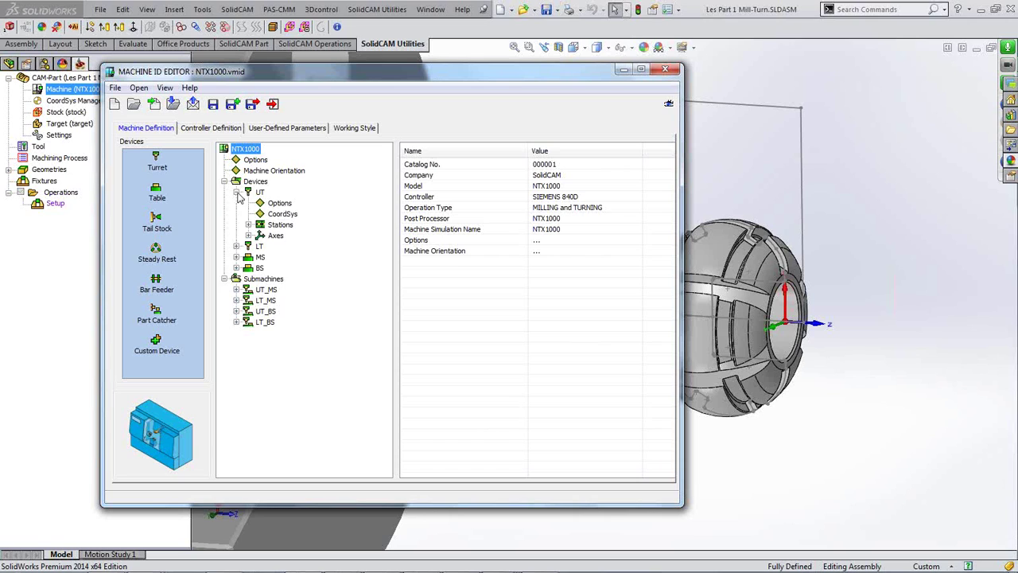
click(237, 193)
- Review the stations and the axis chain of the LT turret, and collapse the device
click(236, 203)
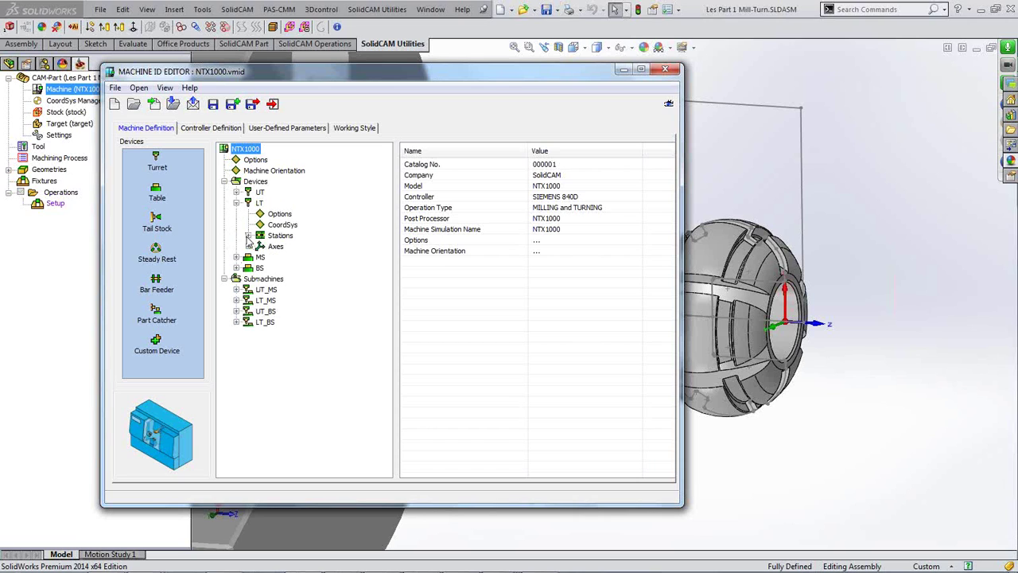
click(249, 235)
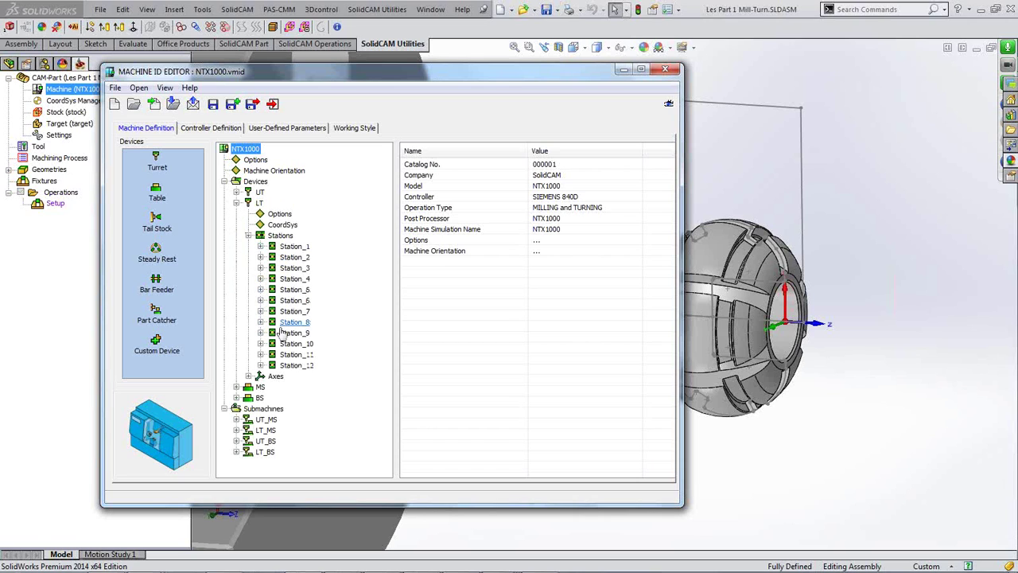
click(248, 235)
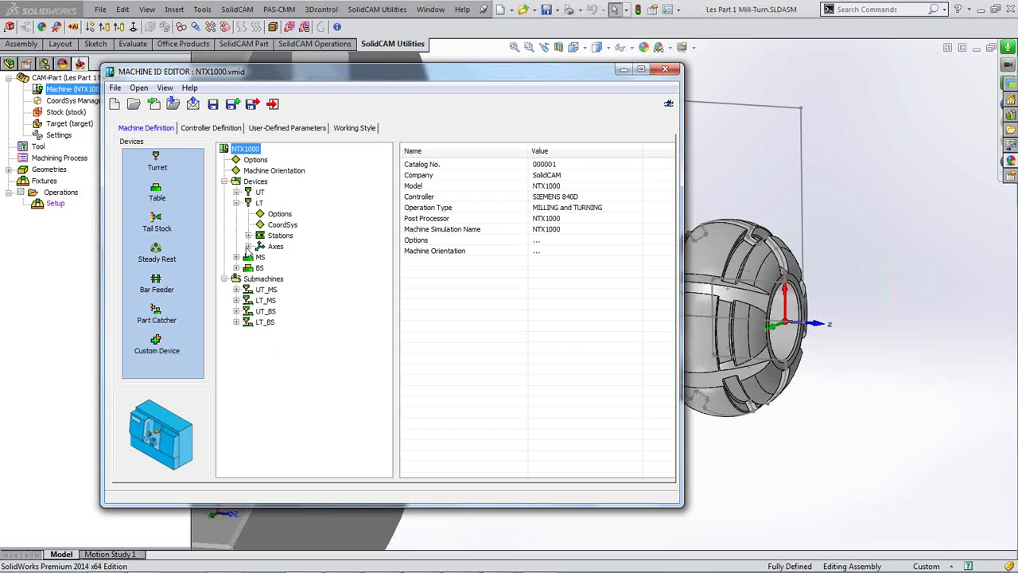
click(248, 246)
click(260, 257)
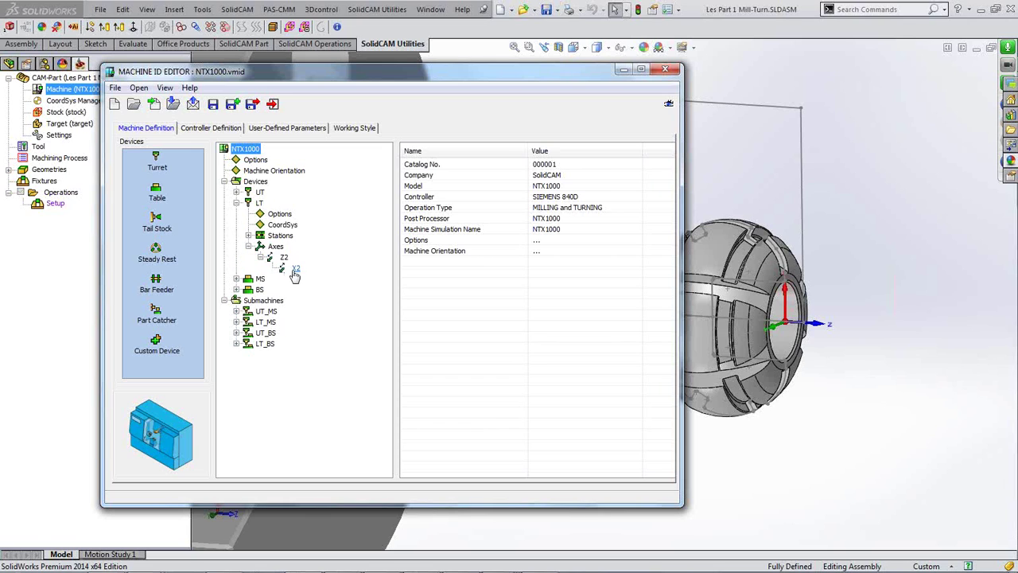
click(249, 247)
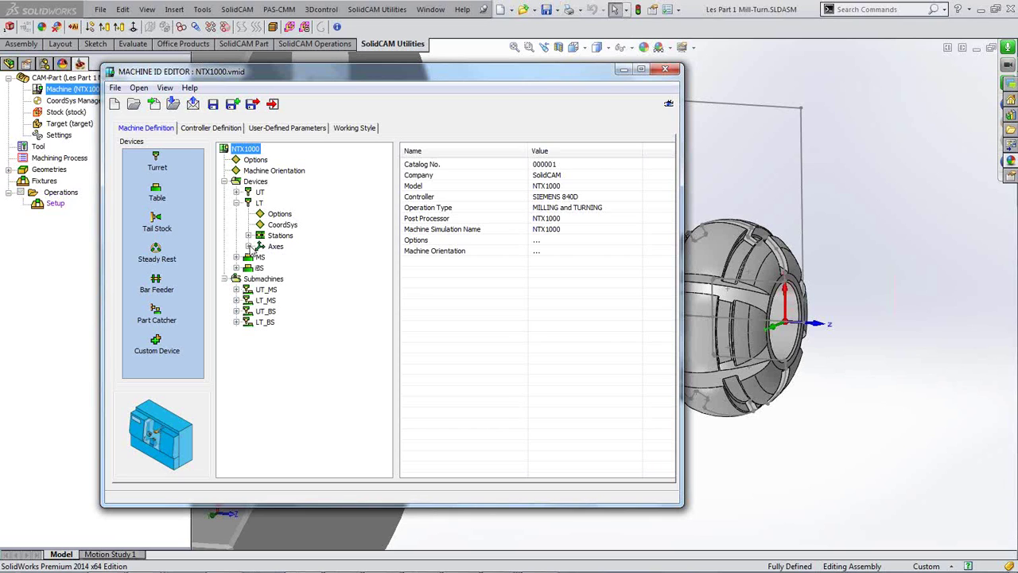
click(236, 202)
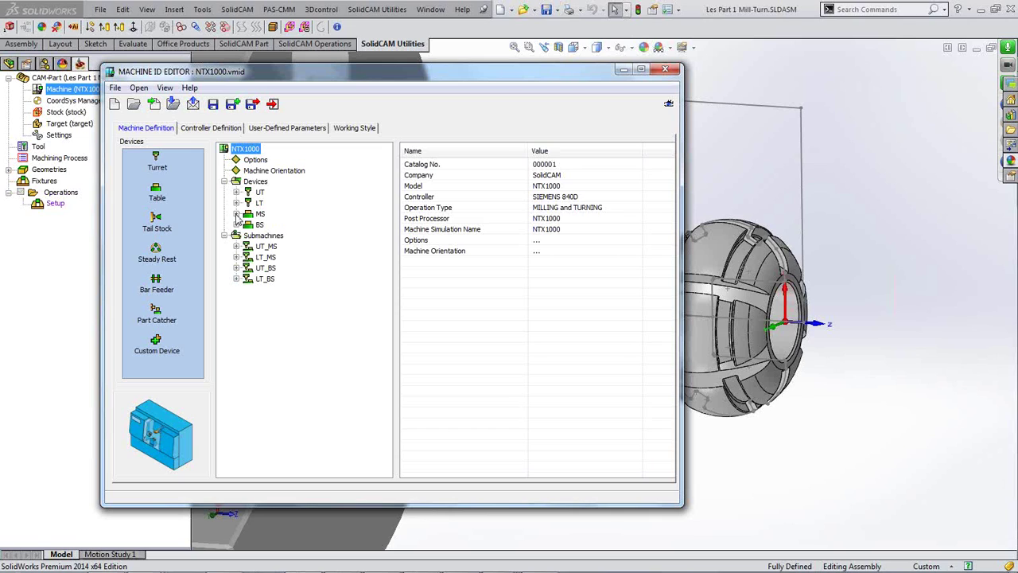
- Review the axes of the MS table device, and collapse it
click(236, 215)
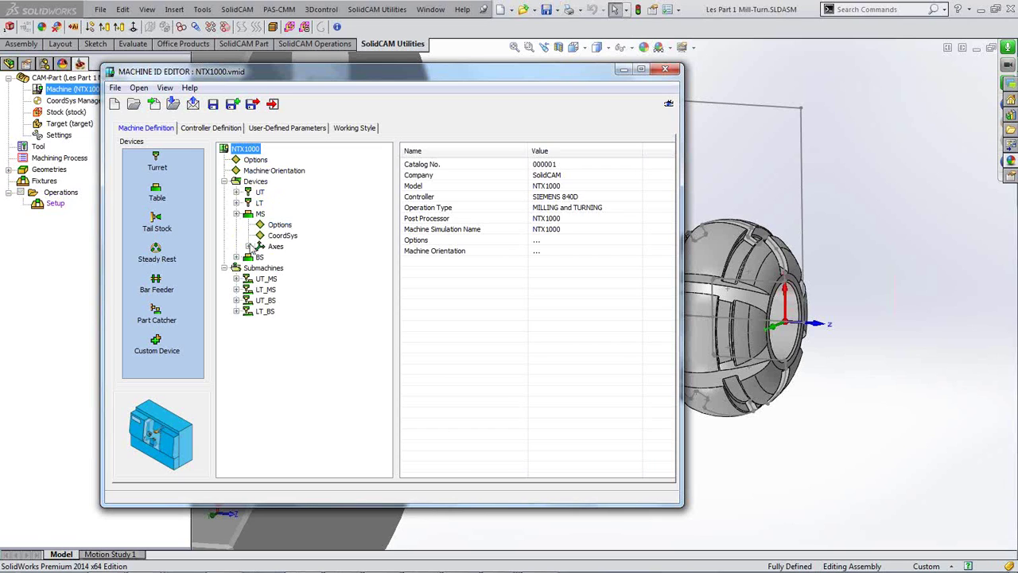
click(249, 246)
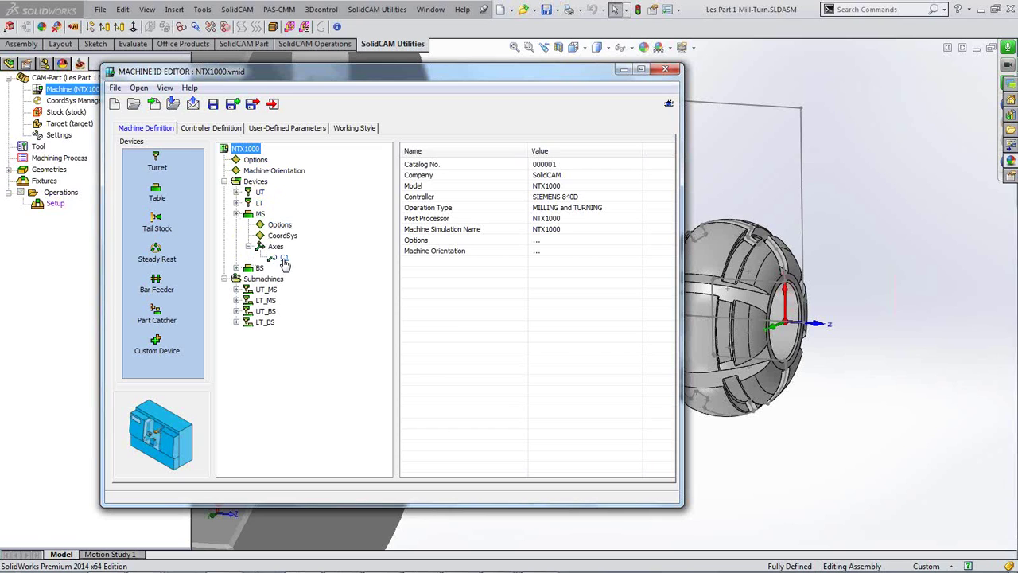
click(236, 214)
- Examine the full axis chain of the BS table device, from Z3 down to C3, and collapse it
click(236, 225)
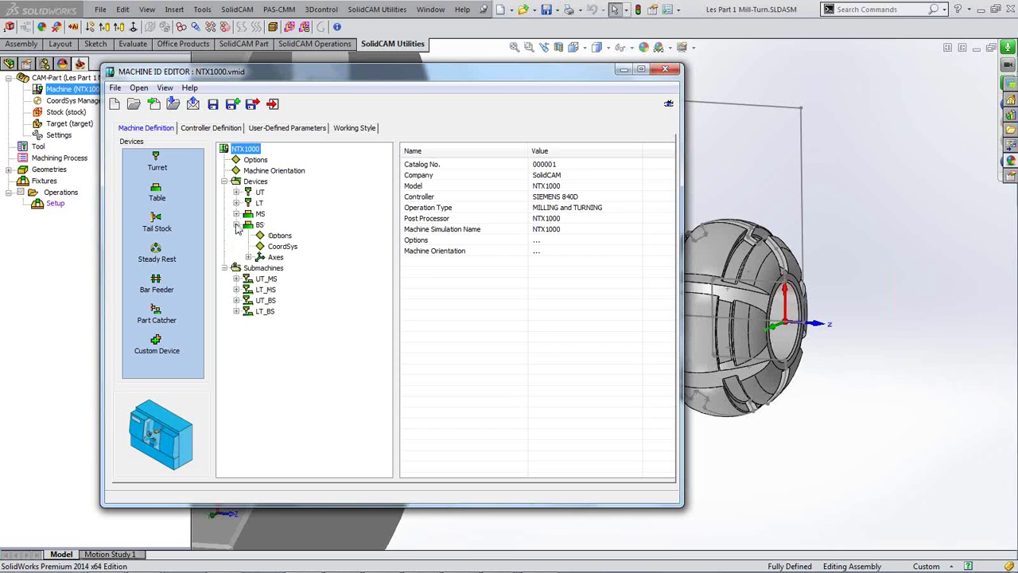
click(248, 257)
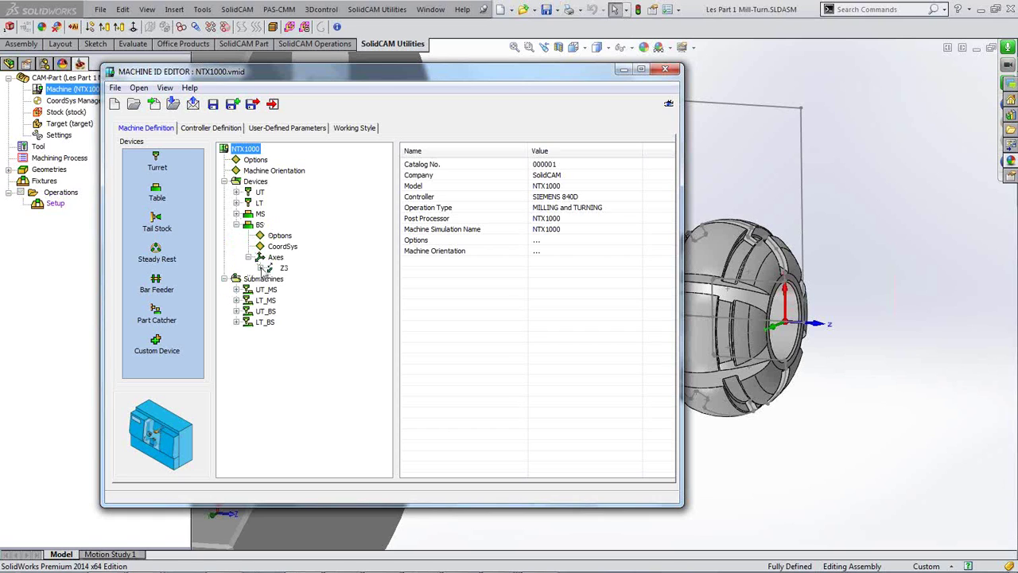
click(261, 269)
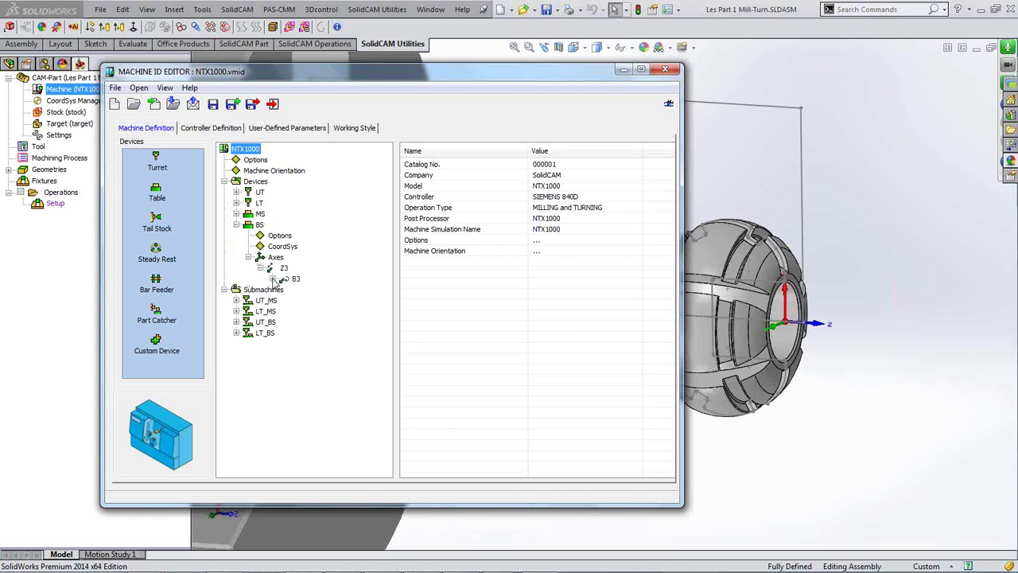
click(273, 279)
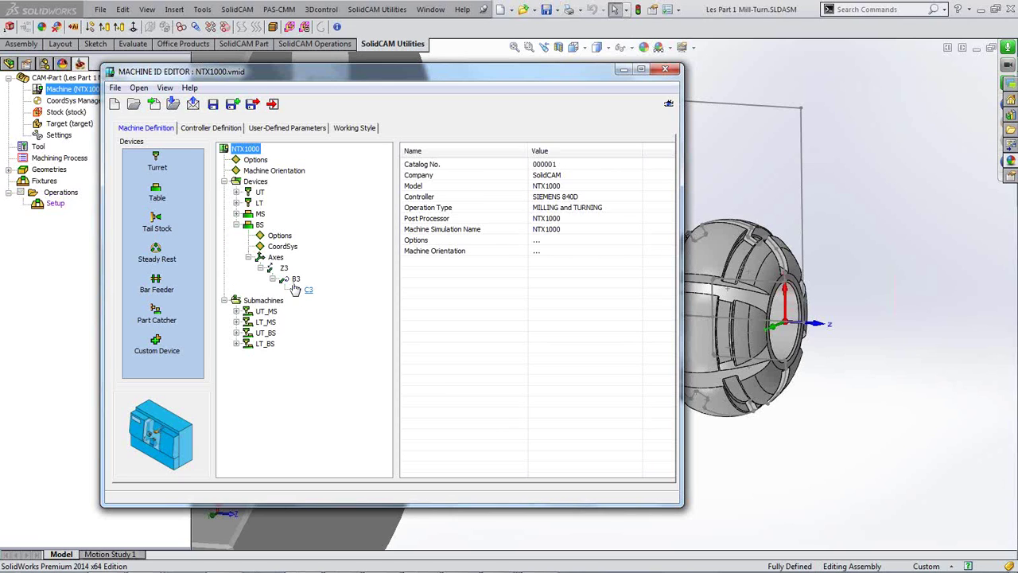
click(247, 257)
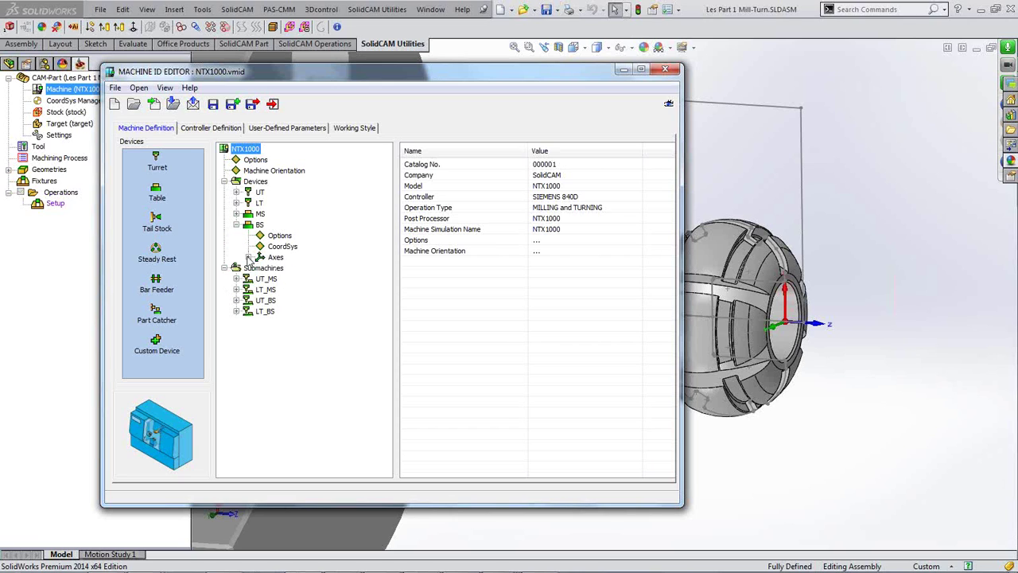
click(236, 224)
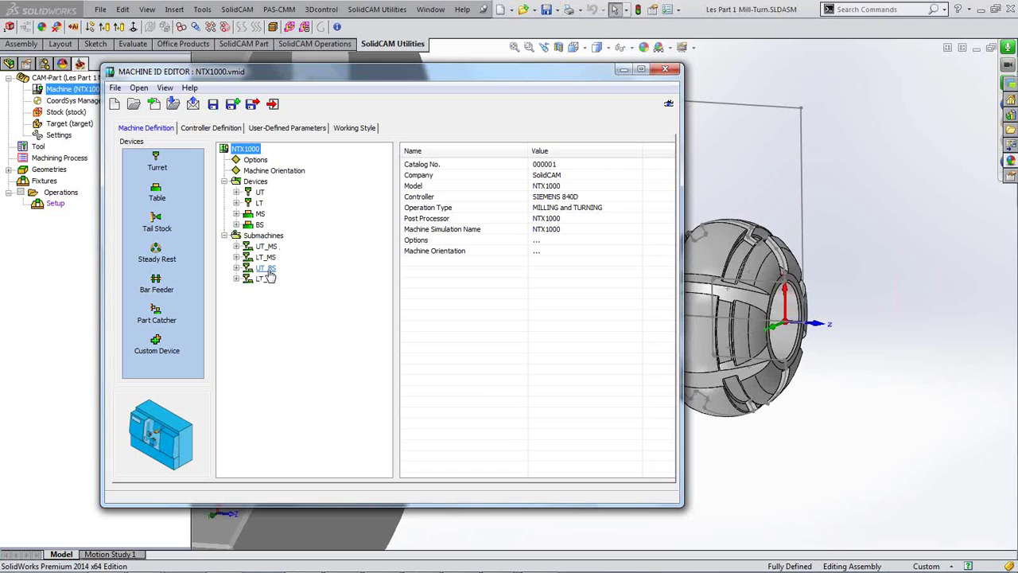
- Review the Axes Order of the UT_MS submachine, and collapse it
click(237, 246)
click(285, 267)
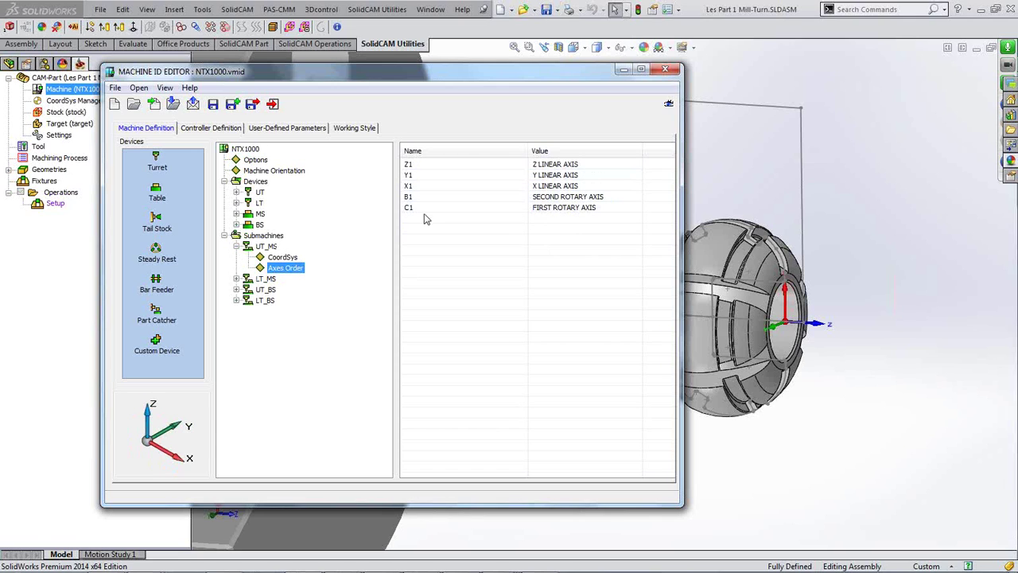
click(236, 246)
- Review the Axes Order of the LT_MS submachine, and close the machine definition editor
click(236, 257)
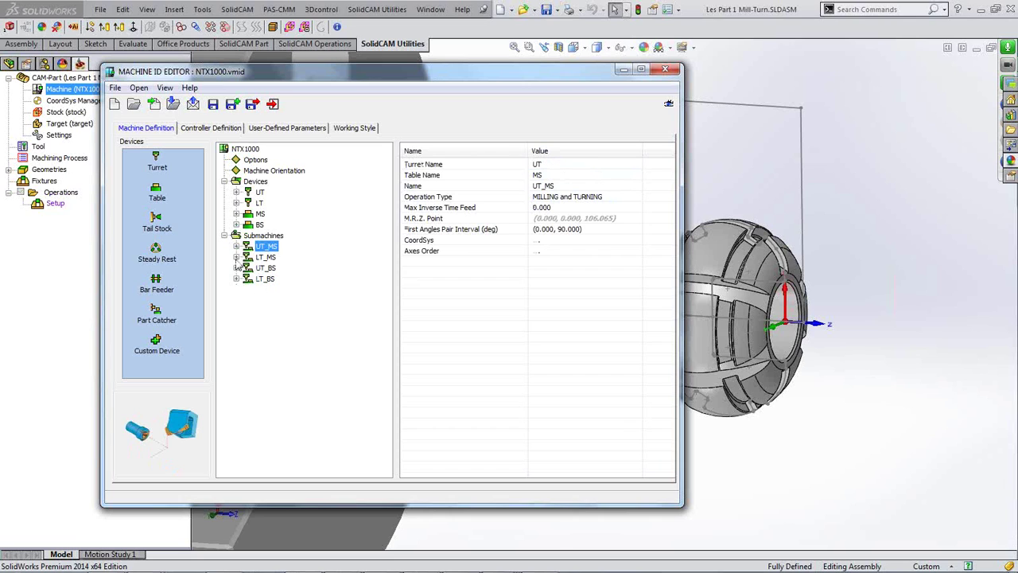
click(285, 278)
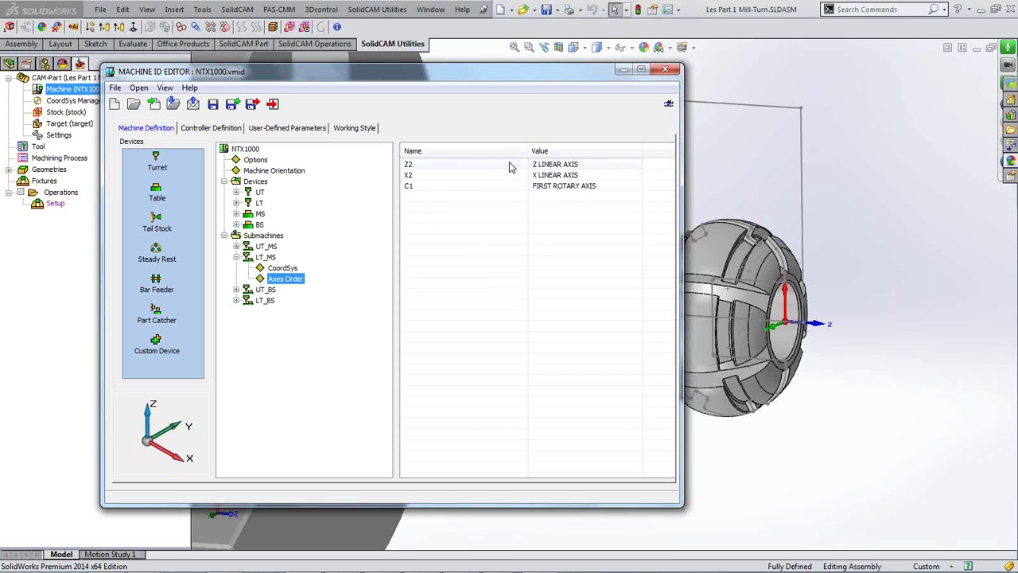
click(237, 258)
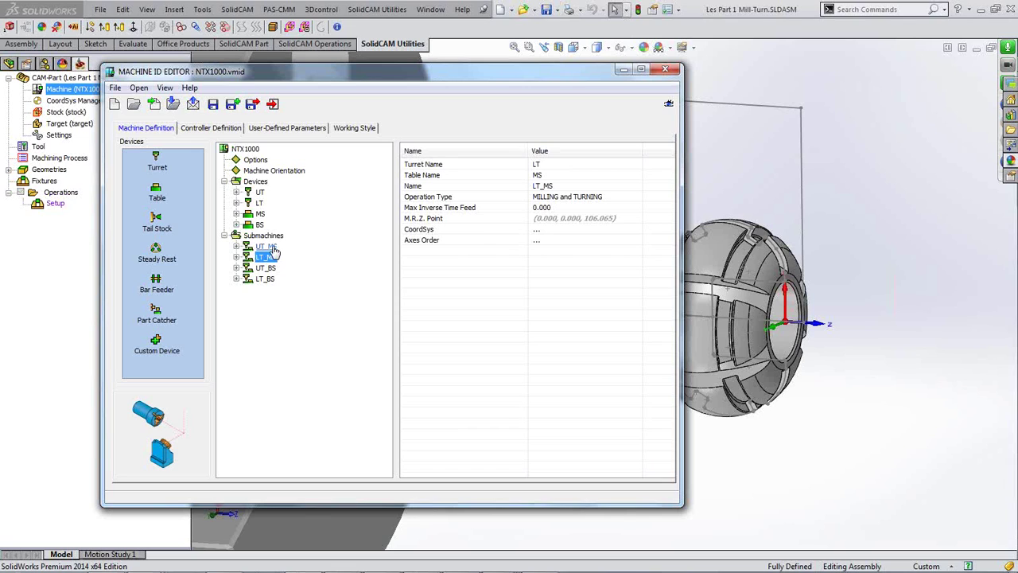
click(672, 73)
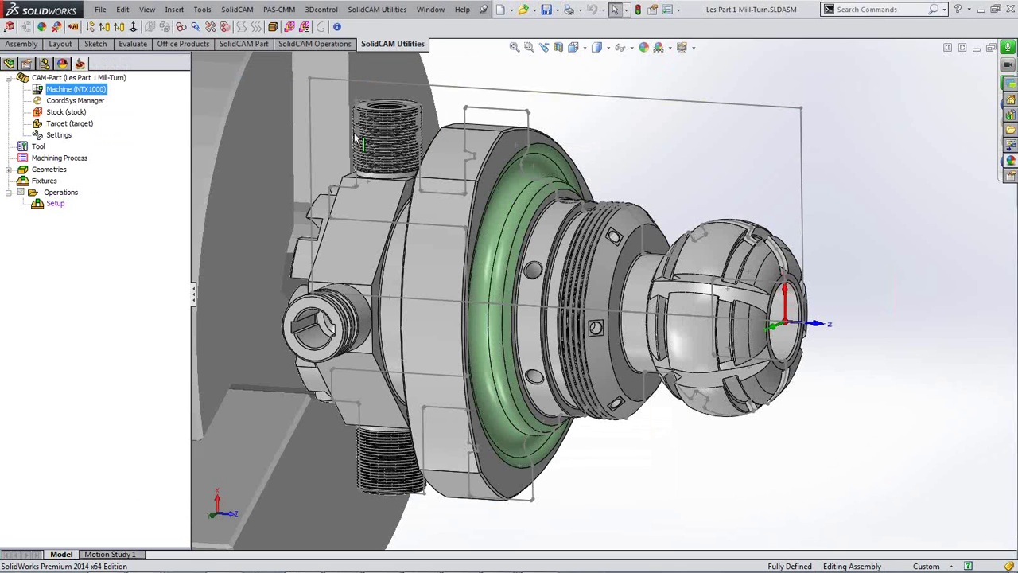
- Open the CoordSys Manager and temporarily show the MAC 2 LT_MS coordinate system alongside UT_MS on the part
double_click(74, 100)
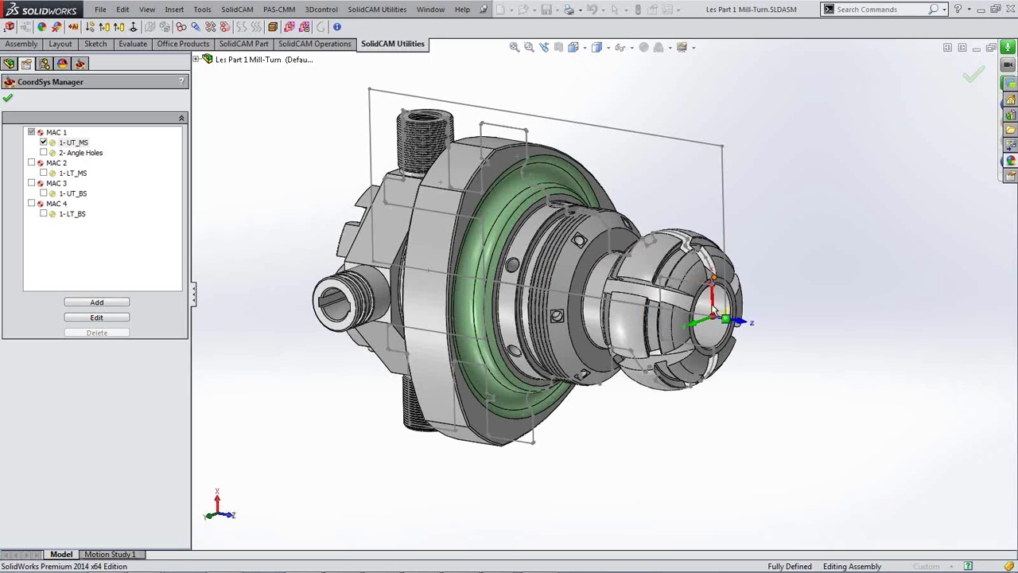
click(44, 174)
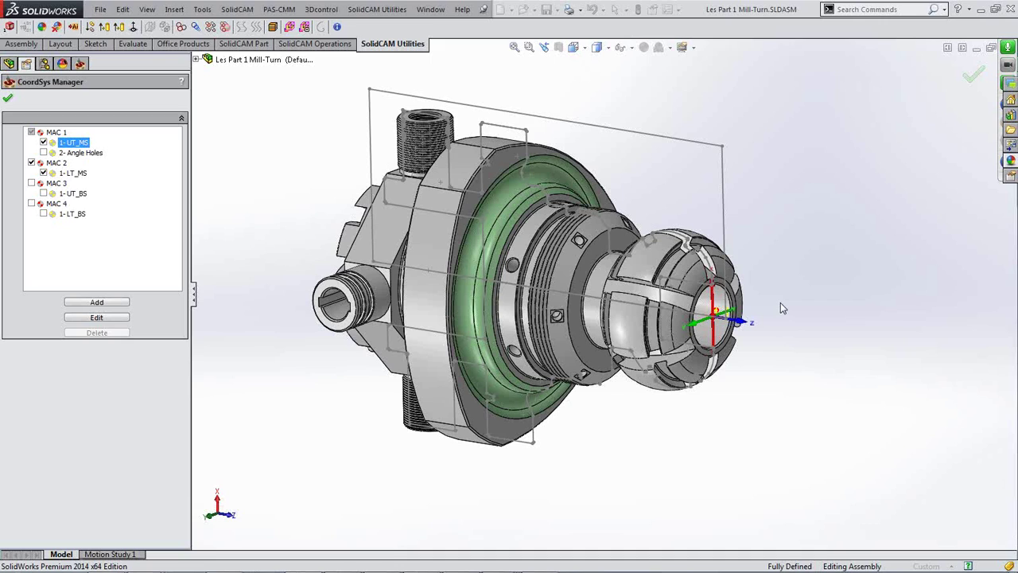
click(43, 173)
click(262, 234)
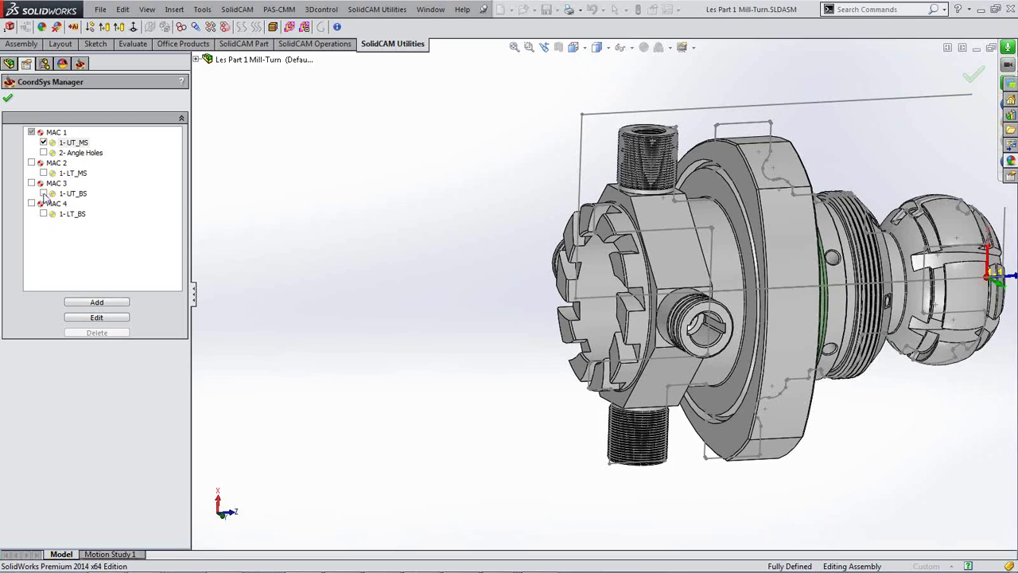
- Show and hide the MAC 3 UT_BS and MAC 4 LT_BS coordinate systems one after the other
click(43, 193)
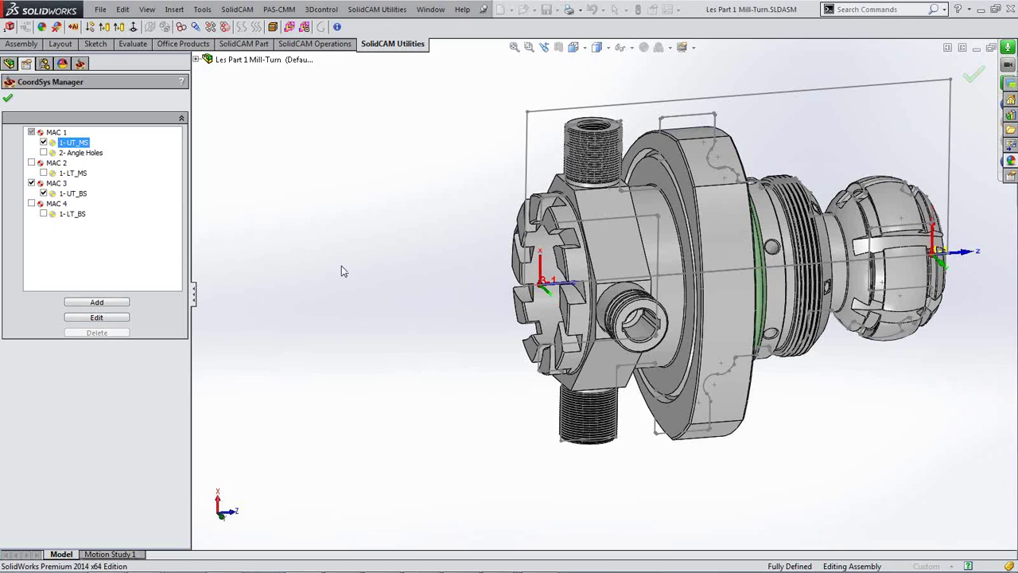
click(43, 194)
click(44, 214)
click(43, 214)
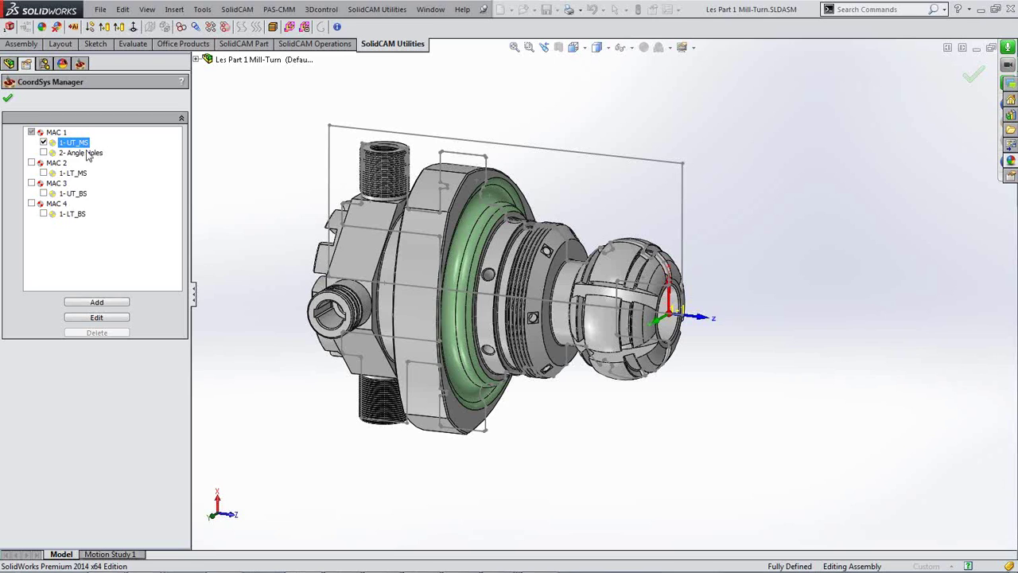
- Show the MAC 1 position 2- Angle Holes coordinate system on the part together with UT_MS
click(44, 152)
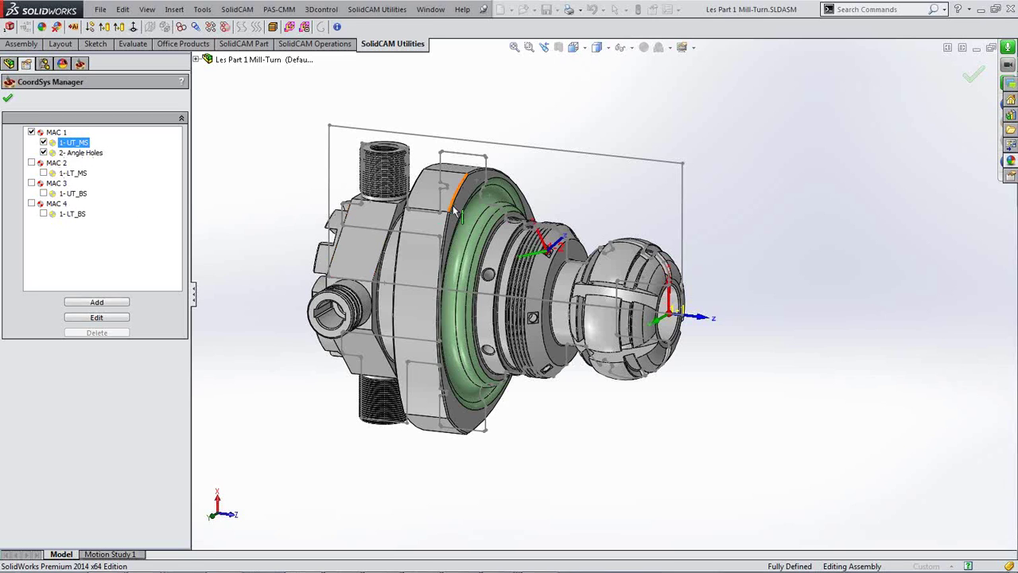
- Examine the 2- Angle Holes coordinate system on the angled hole, hide it, and close the CoordSys Manager
scroll(613, 199, down, 3)
scroll(613, 200, down, 4)
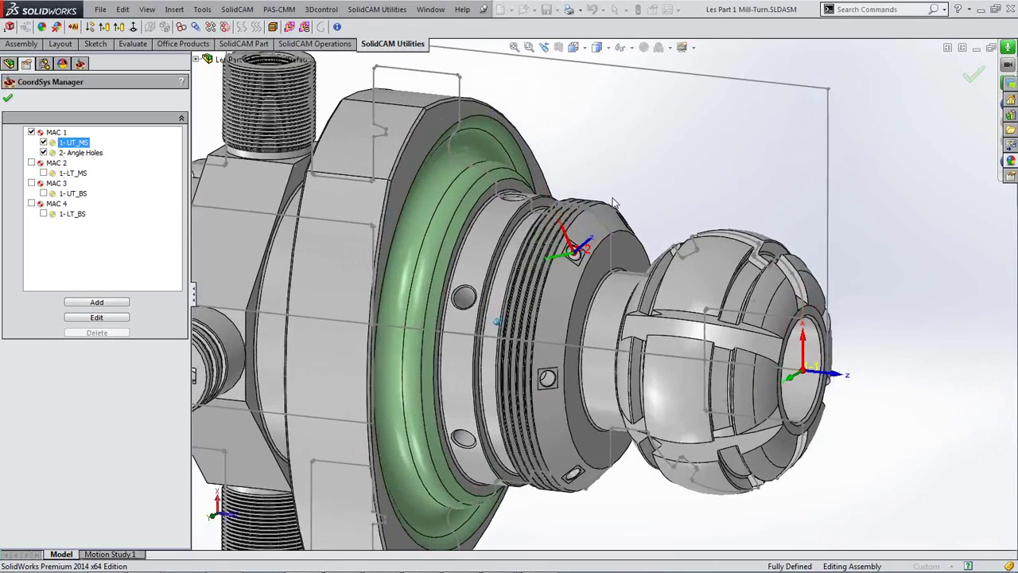
middle_drag(562, 266, 510, 240)
scroll(536, 228, up, 1)
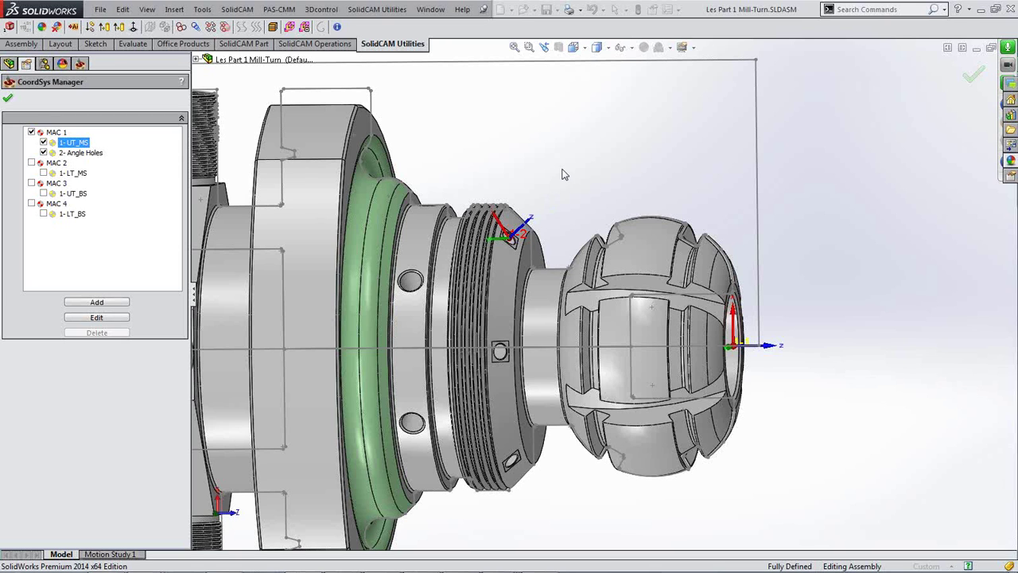
scroll(568, 174, up, 1)
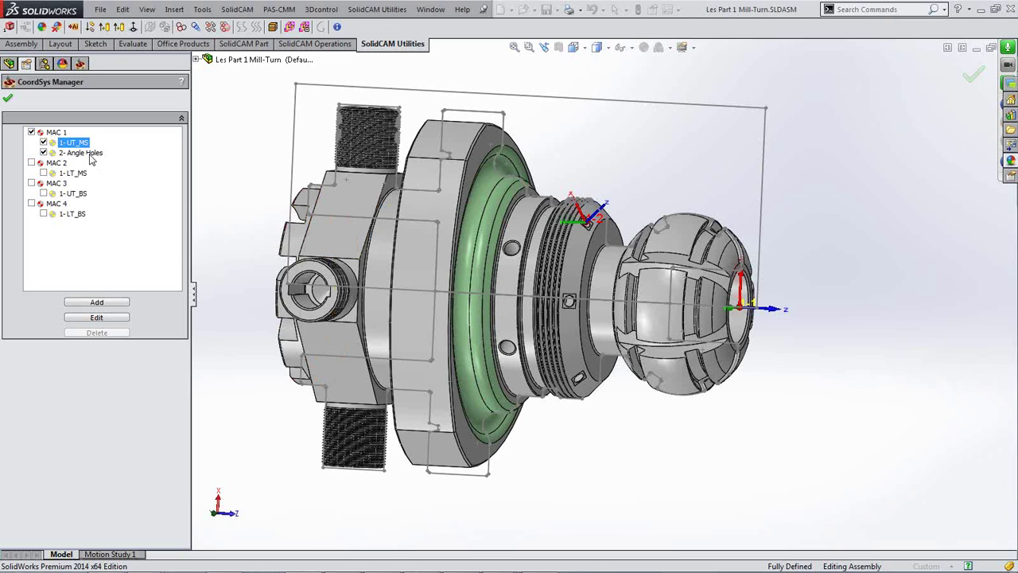
click(43, 151)
click(9, 98)
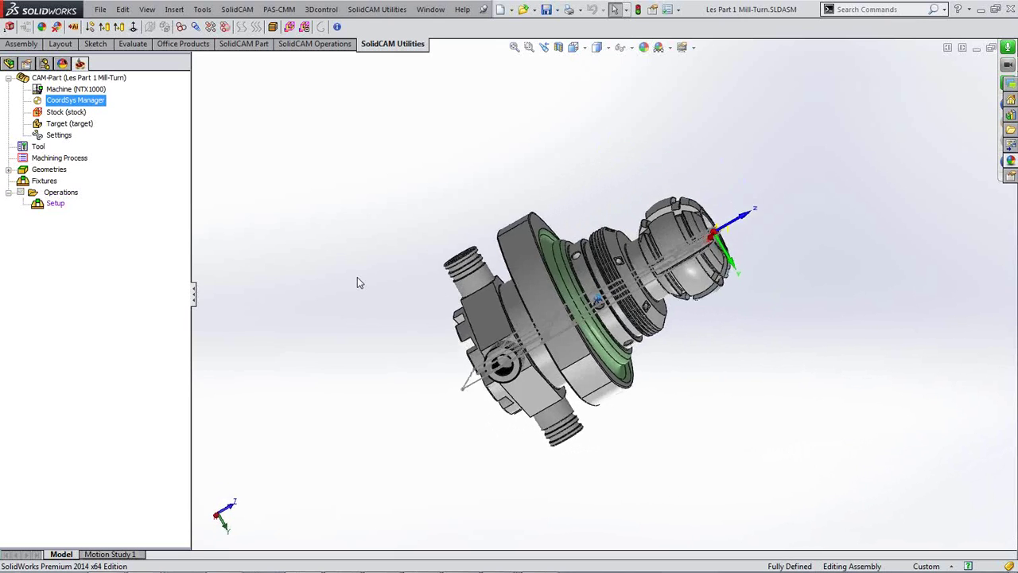
- Close the Les Part 1 Mill-Turn part and open the recent CAM-Part SIMPLE TURNING TEST.prz
click(995, 9)
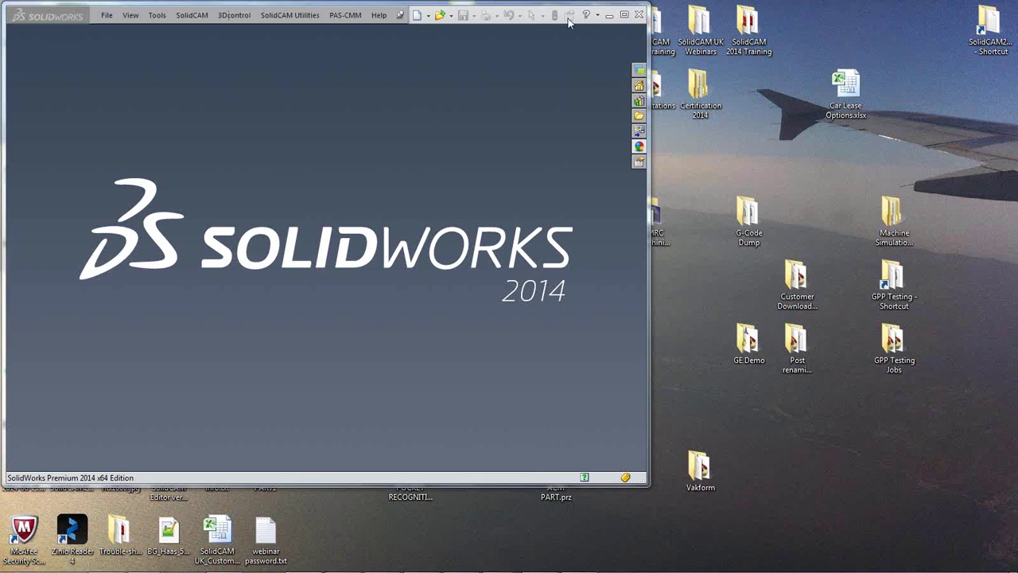
click(623, 16)
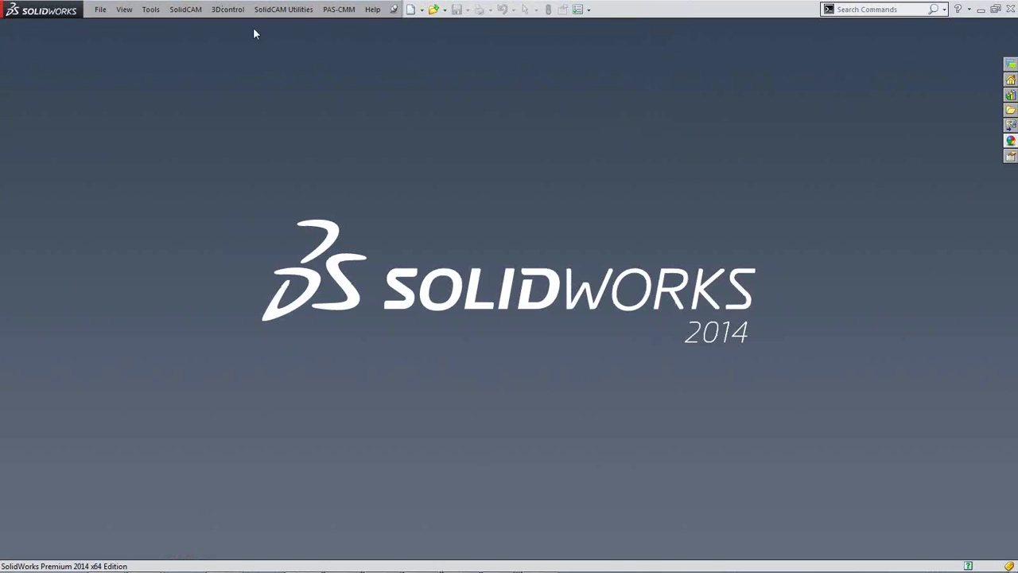
click(186, 10)
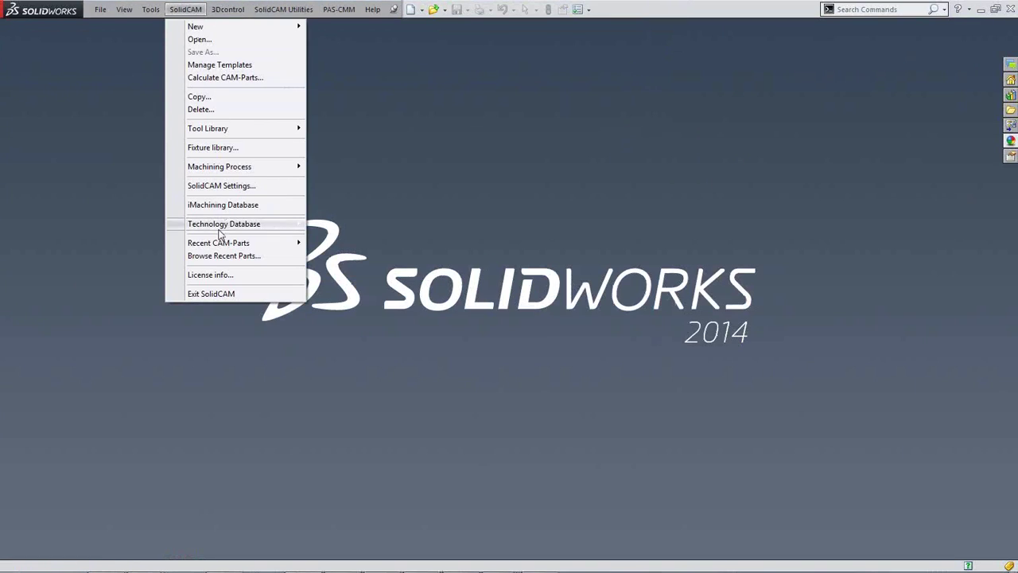
mouse_move(221, 250)
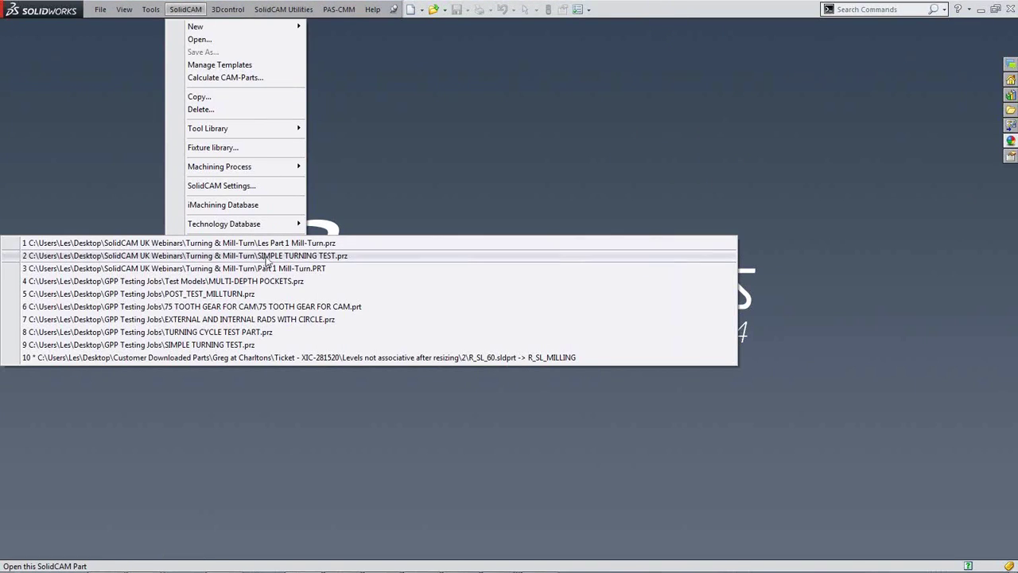
click(265, 255)
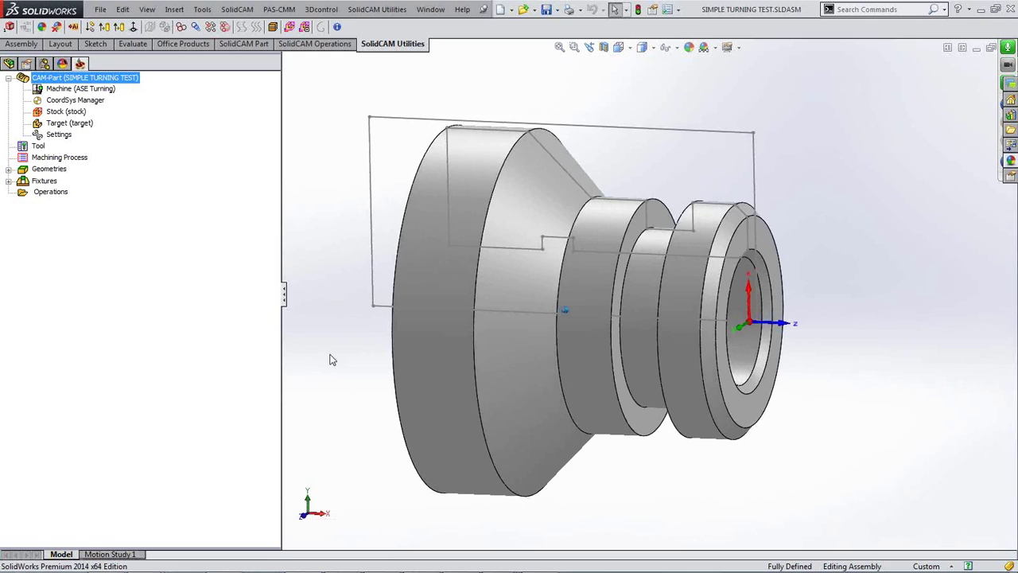
- Show the existing clamping fixture's geometry on the turning model, and close the preview
click(73, 113)
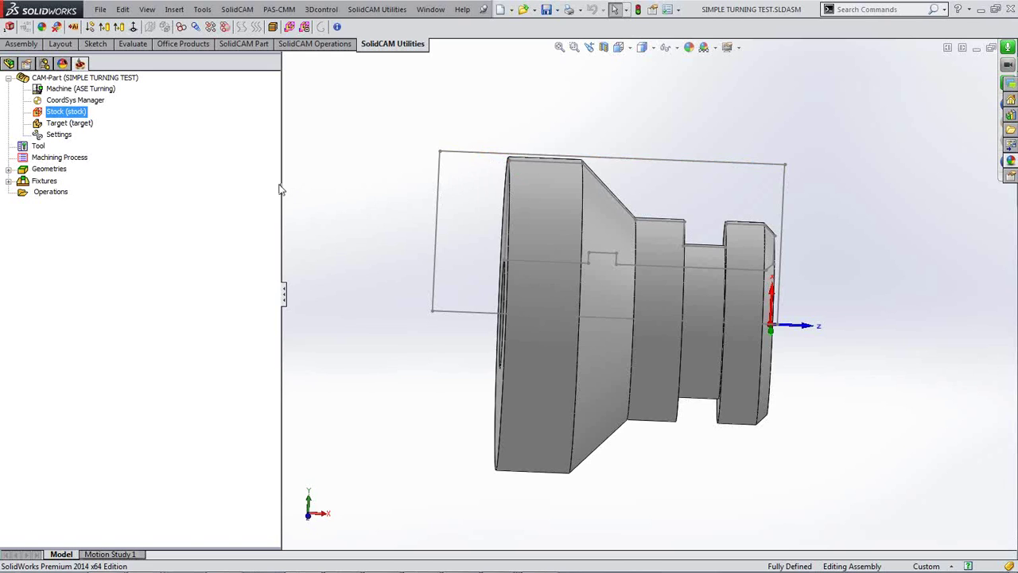
middle_drag(366, 183, 357, 184)
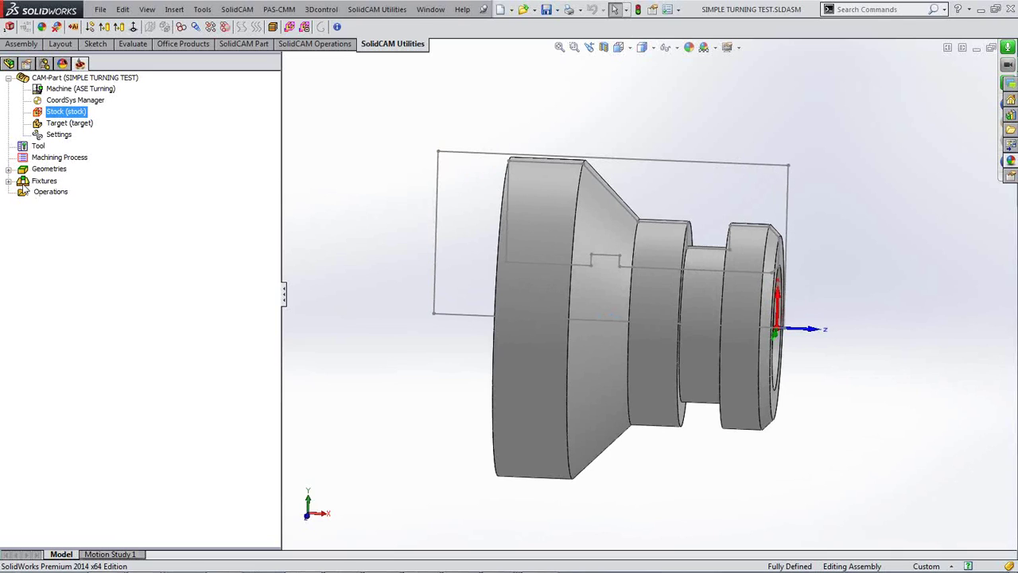
click(8, 181)
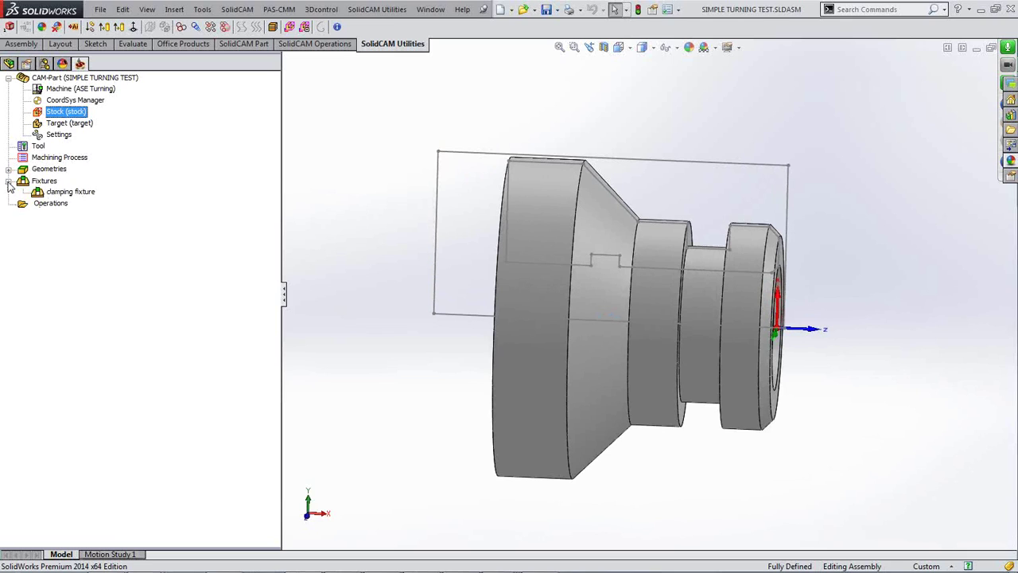
click(57, 195)
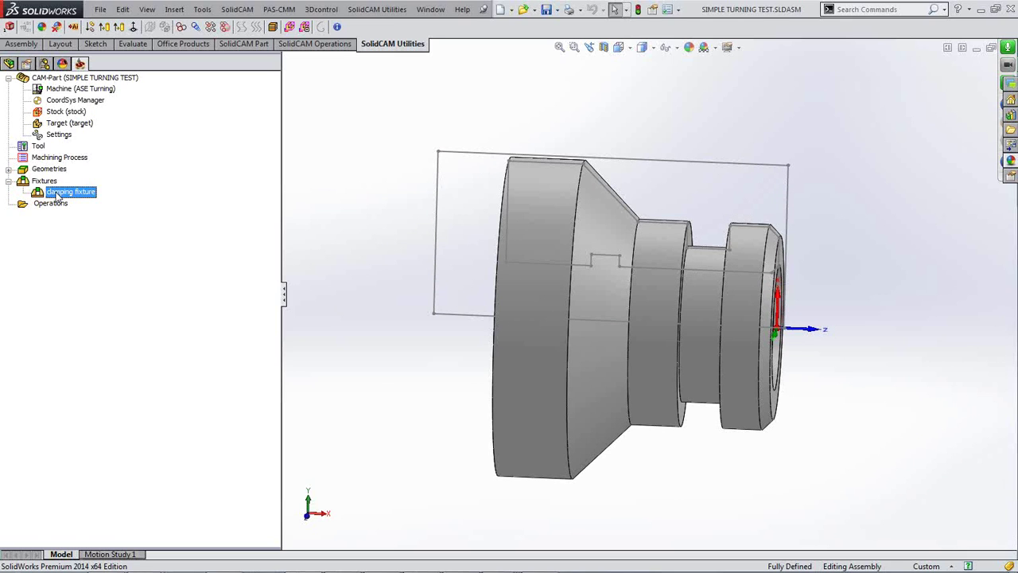
right_click(71, 197)
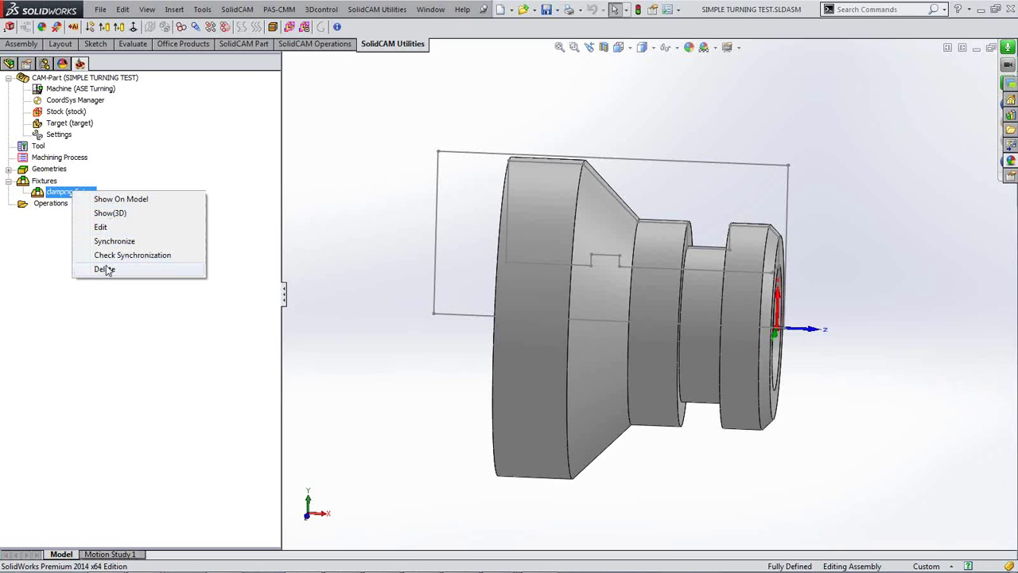
click(127, 198)
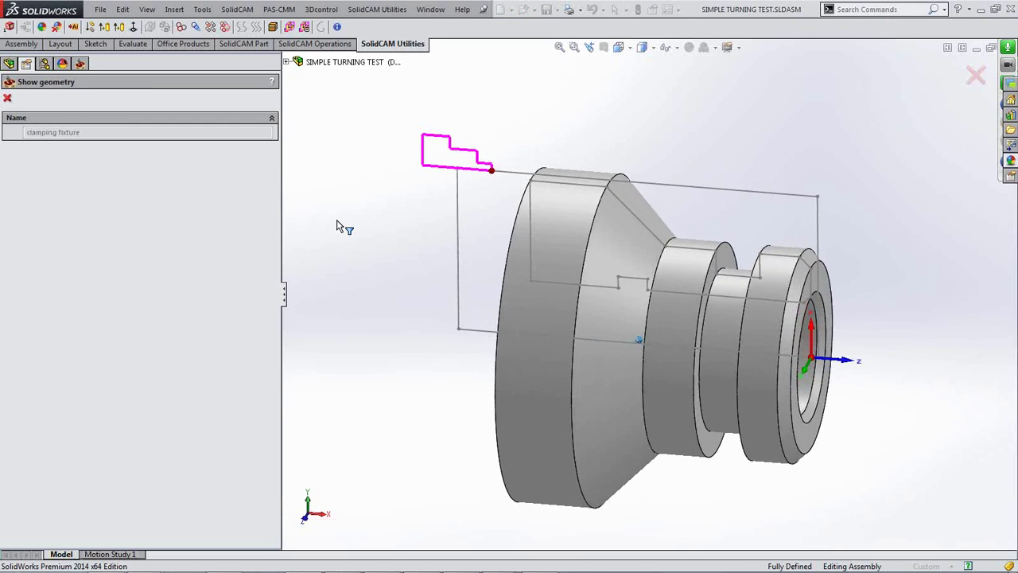
click(7, 99)
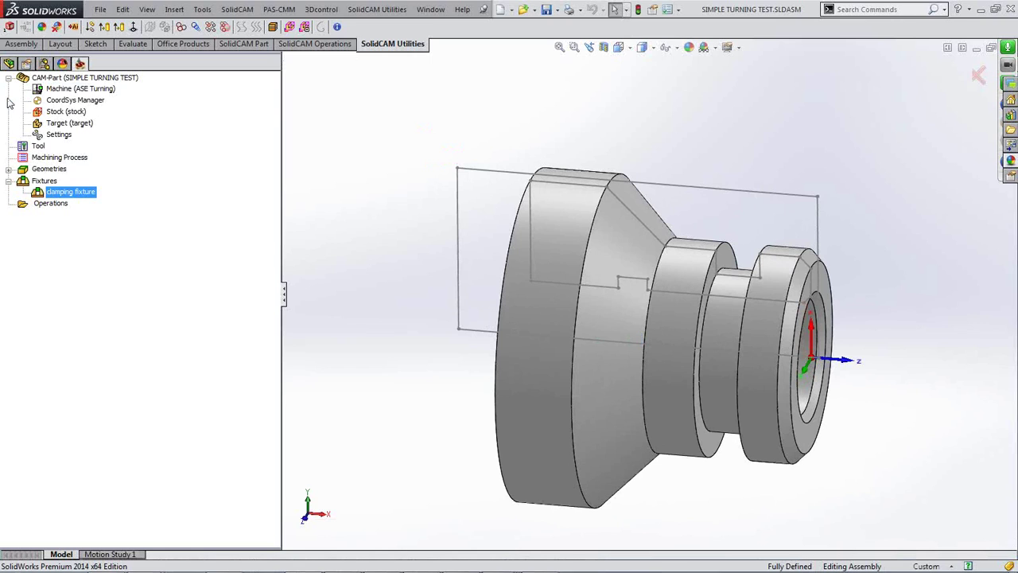
- Open the clamping fixture for editing and set its jaw width and jaw height to 30
right_click(47, 182)
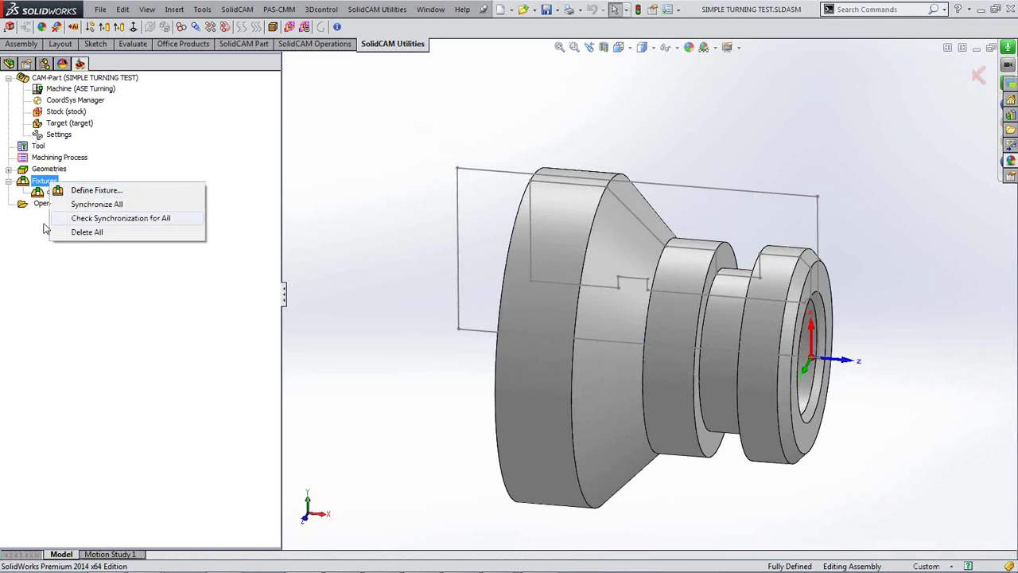
click(29, 243)
right_click(80, 195)
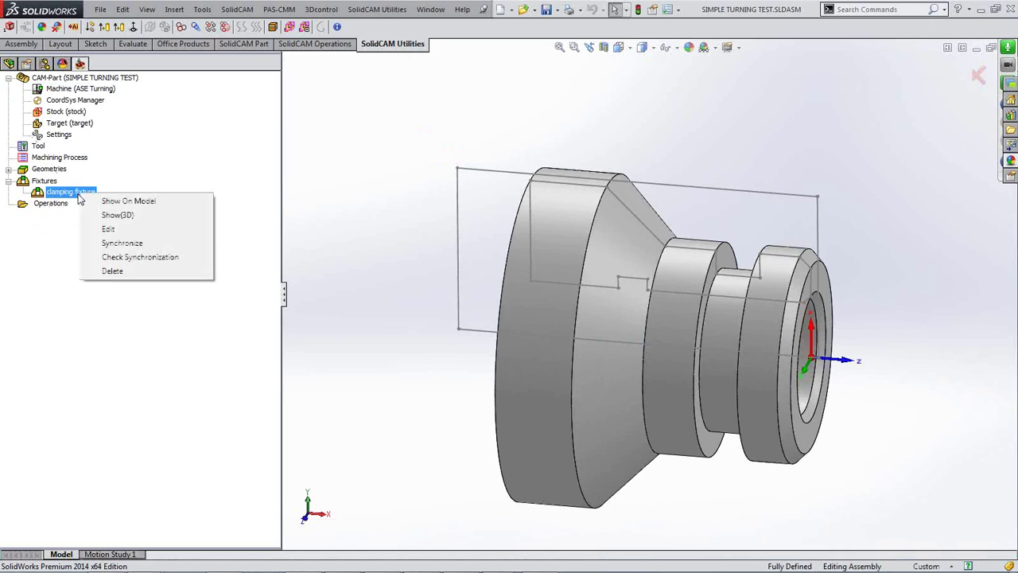
click(108, 228)
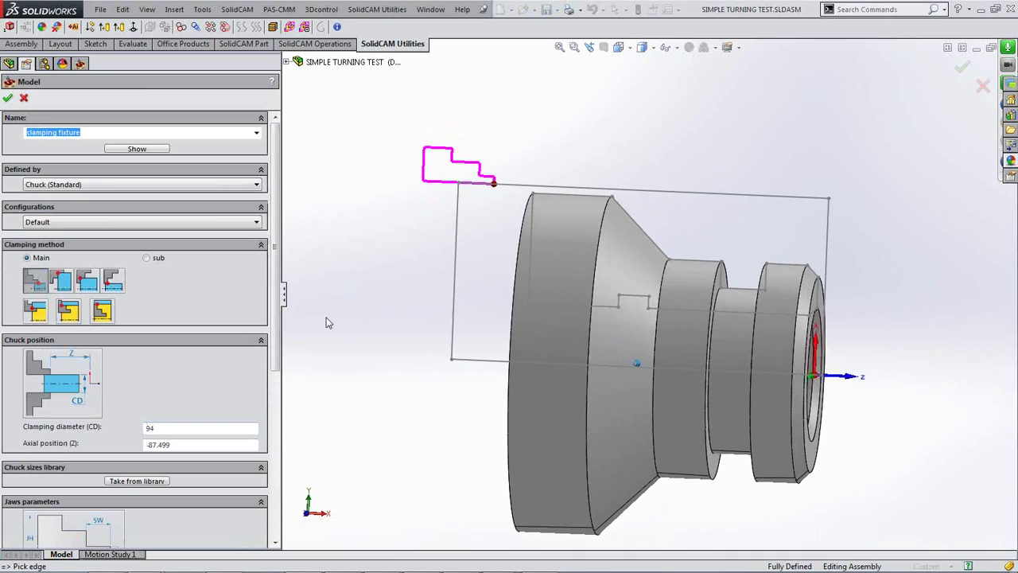
drag(276, 316, 266, 473)
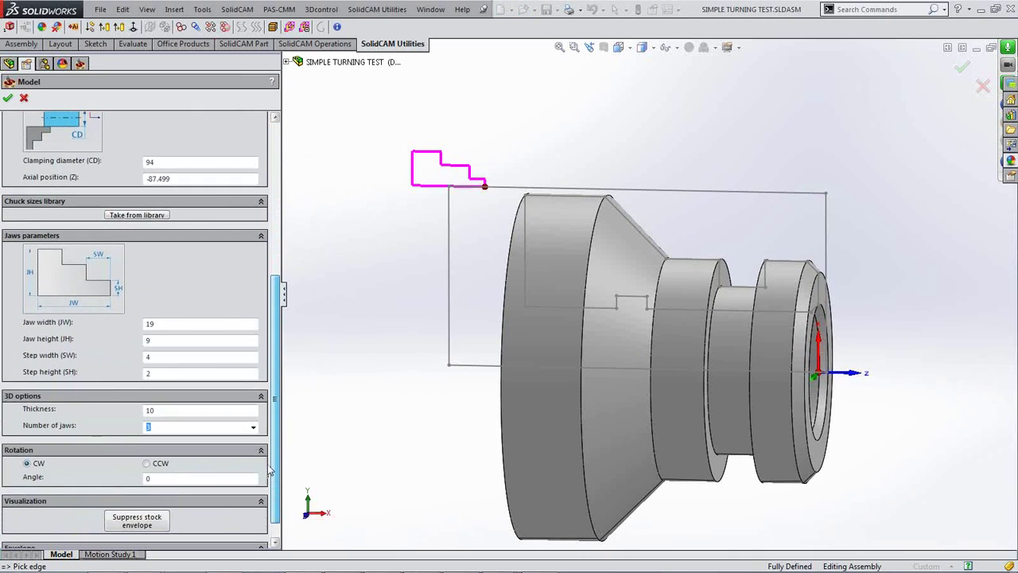
click(160, 325)
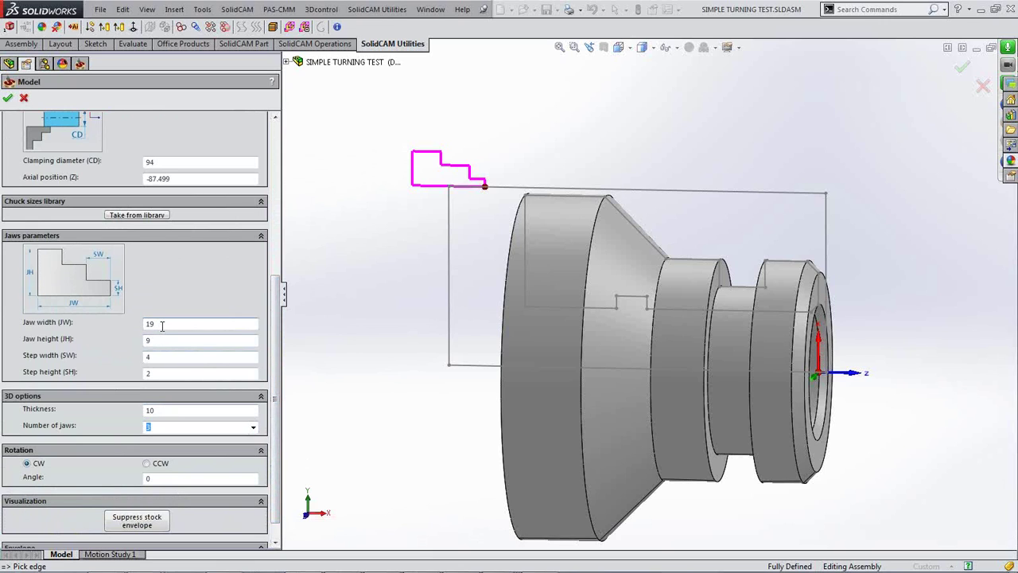
drag(162, 326, 131, 330)
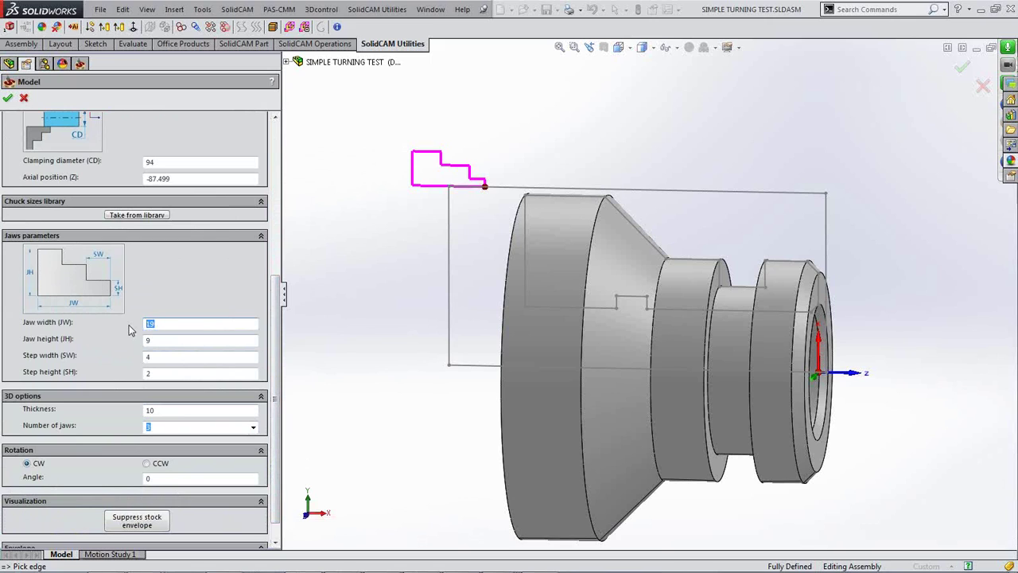
text(30)
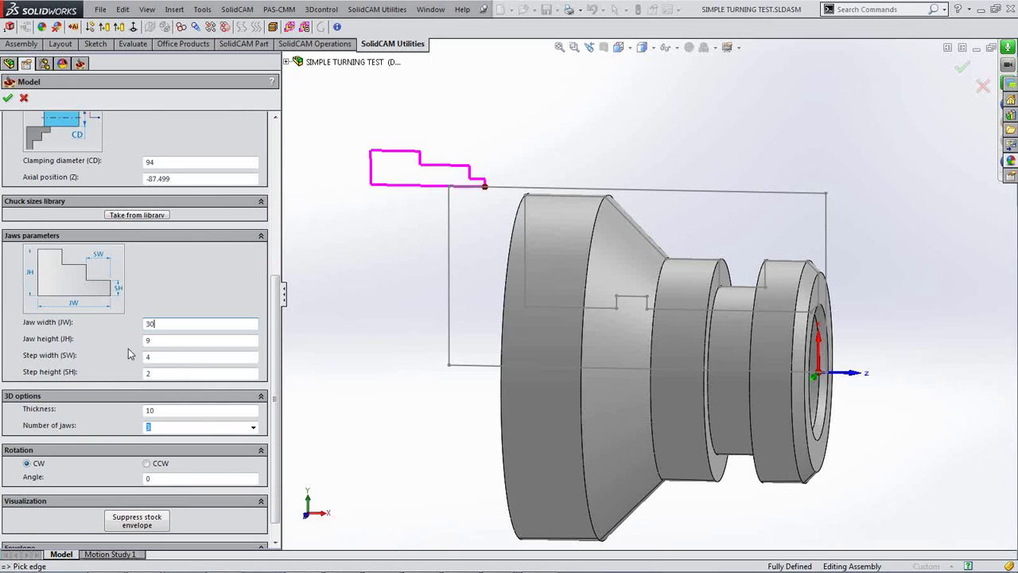
key(Tab)
text(30)
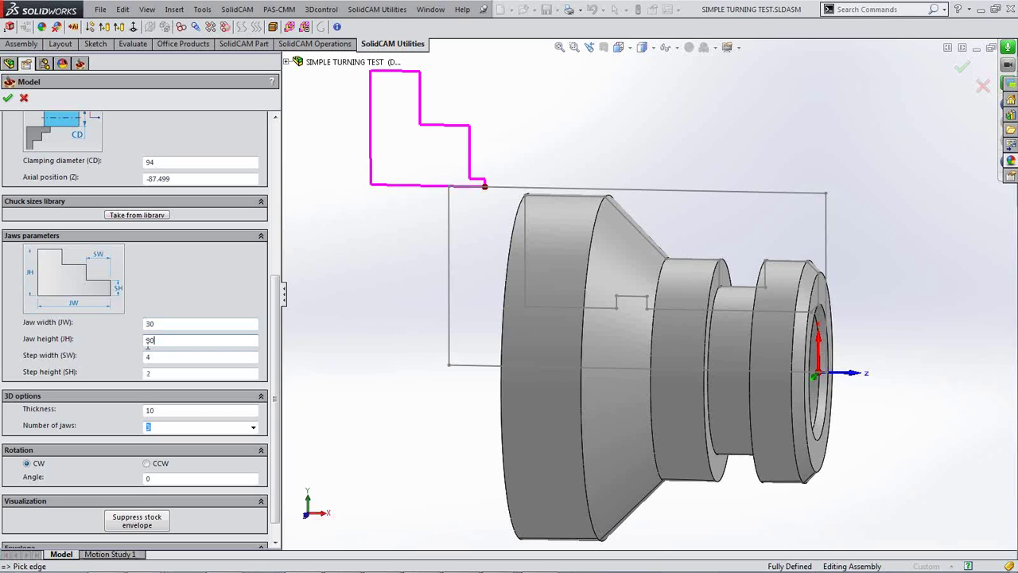
- Set the jaws' step width to 5 and step height to 7
drag(159, 355, 134, 358)
text(5)
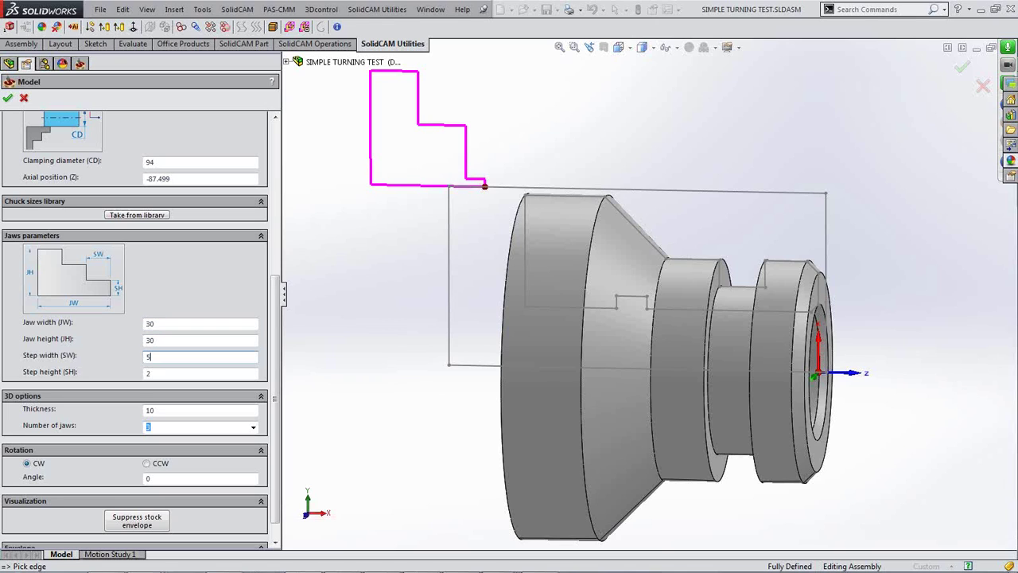
drag(170, 373, 131, 380)
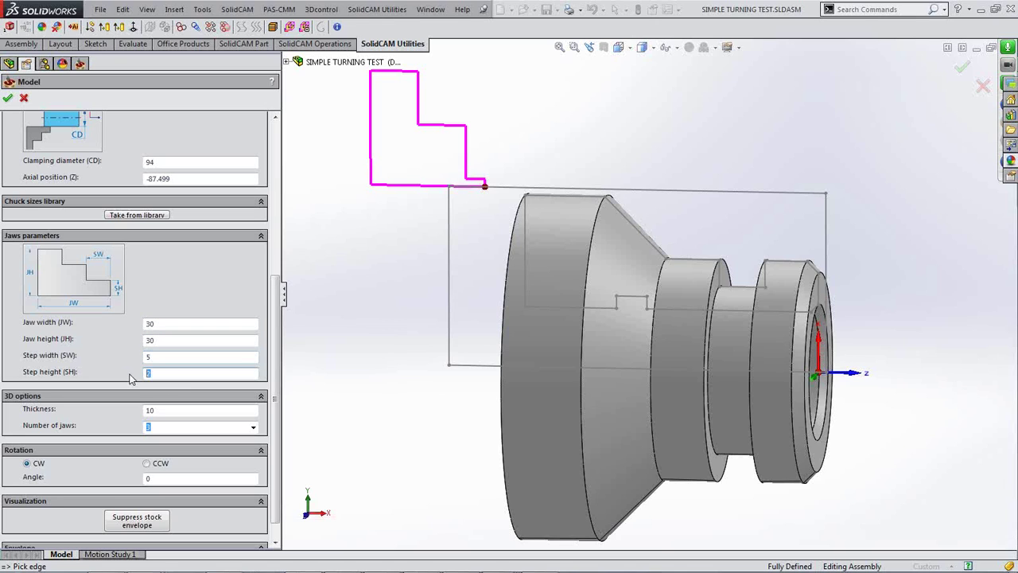
text(5)
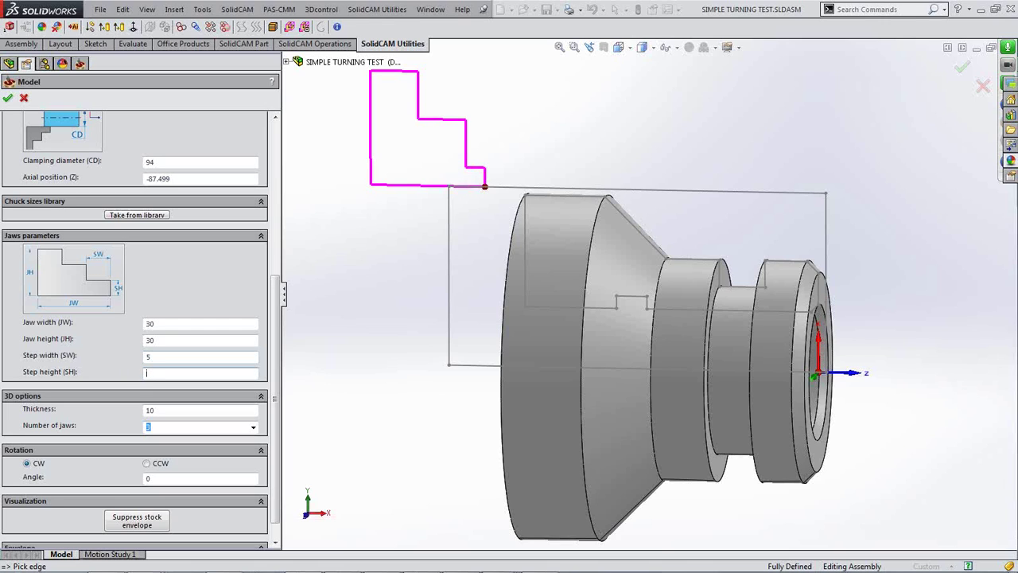
text(7)
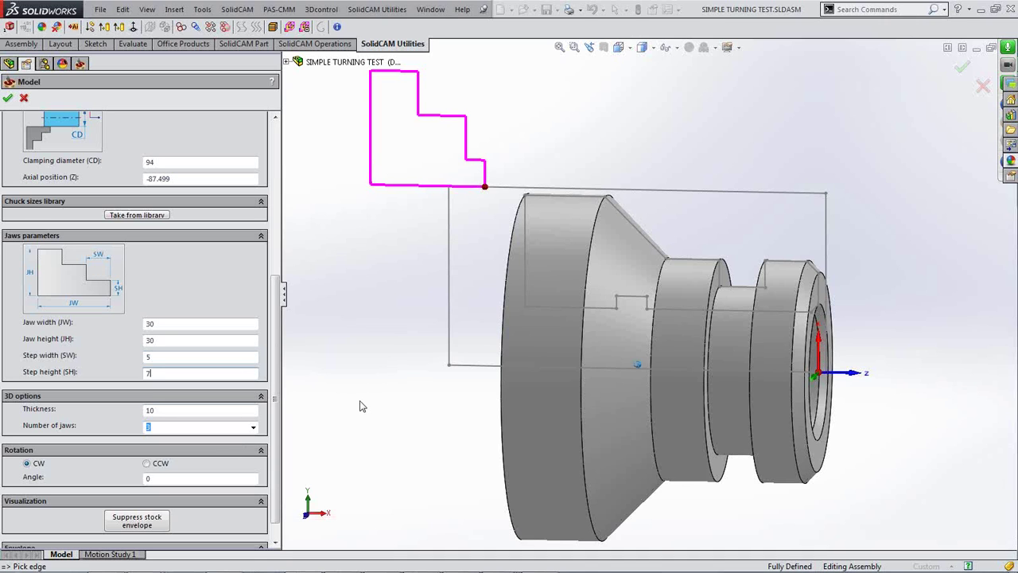
- Set the clamping fixture's axial position (Z) to -85
click(185, 179)
drag(185, 179, 125, 181)
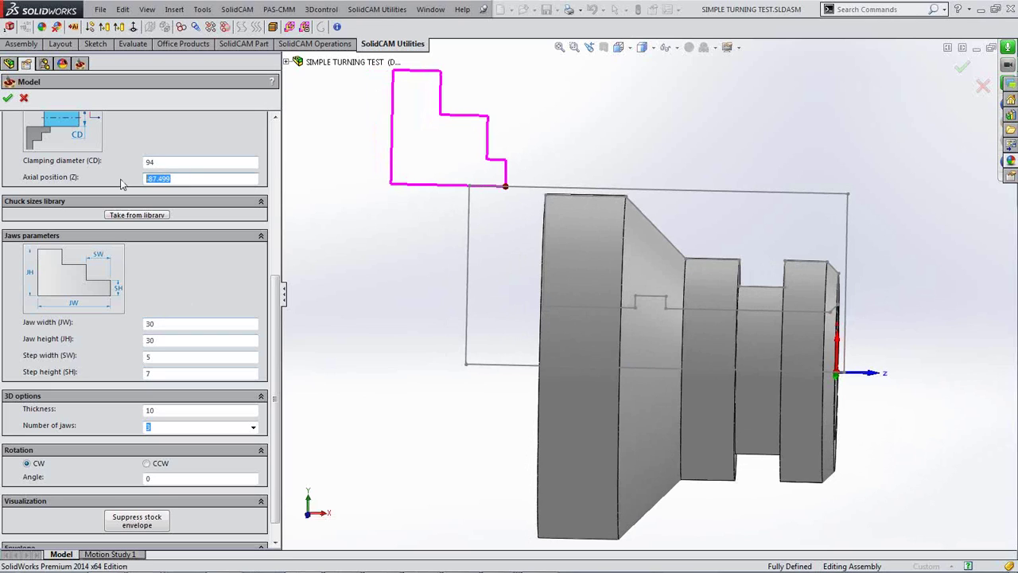
click(169, 162)
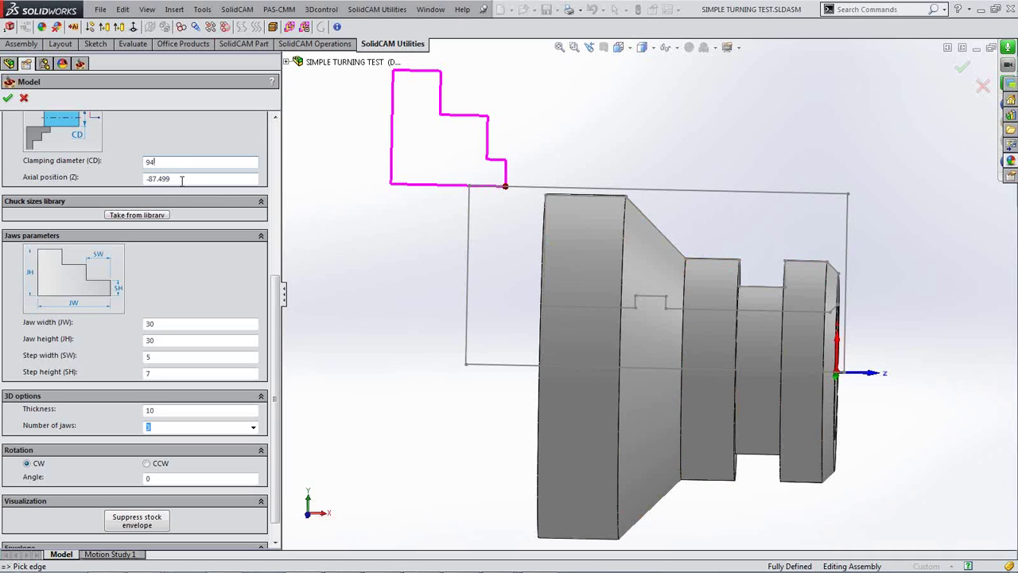
drag(172, 179, 133, 190)
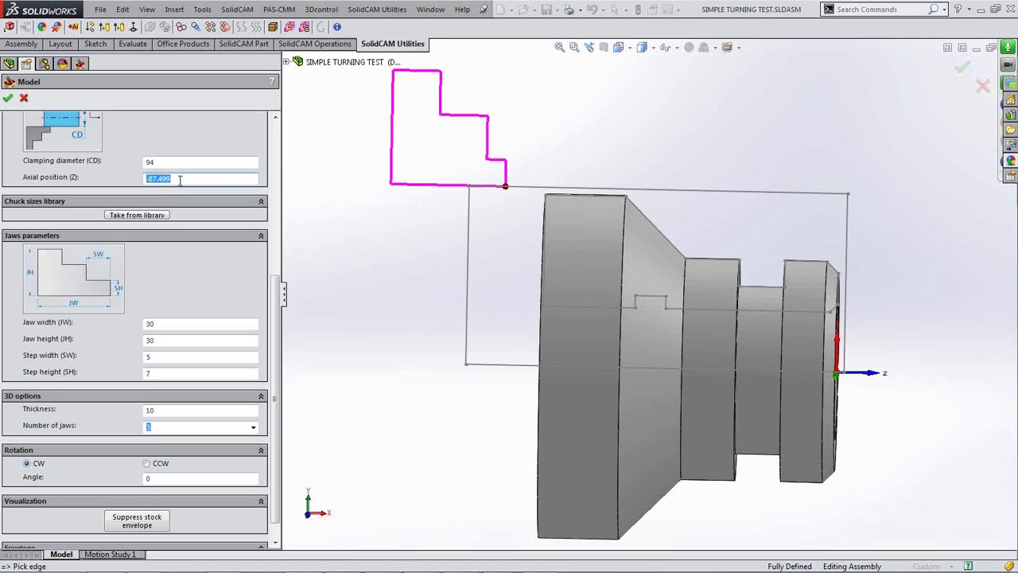
text(-85)
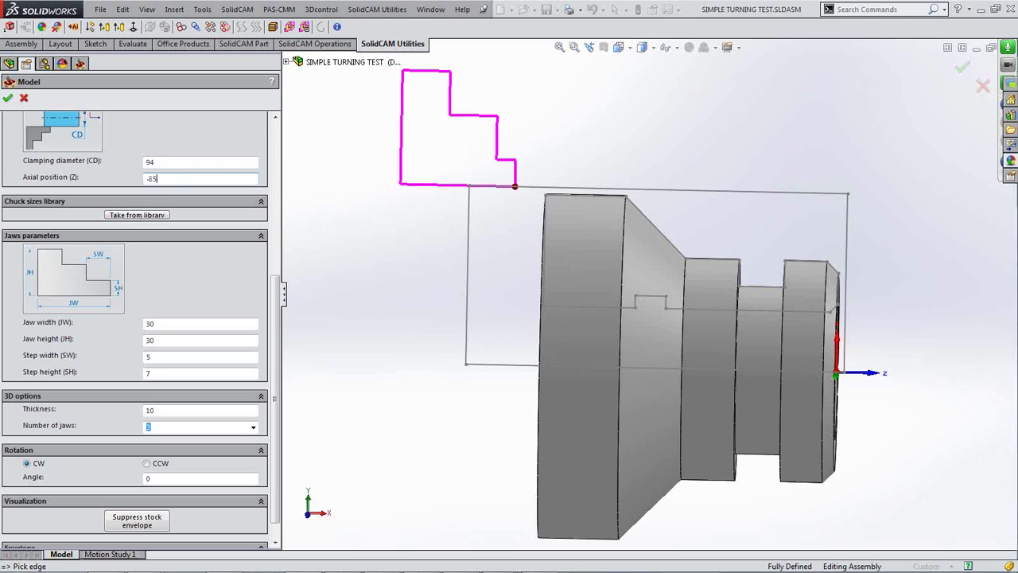
- Try an axial position of -50 for the clamping fixture's chuck, and clear the value again
key(BackSpace)
key(BackSpace)
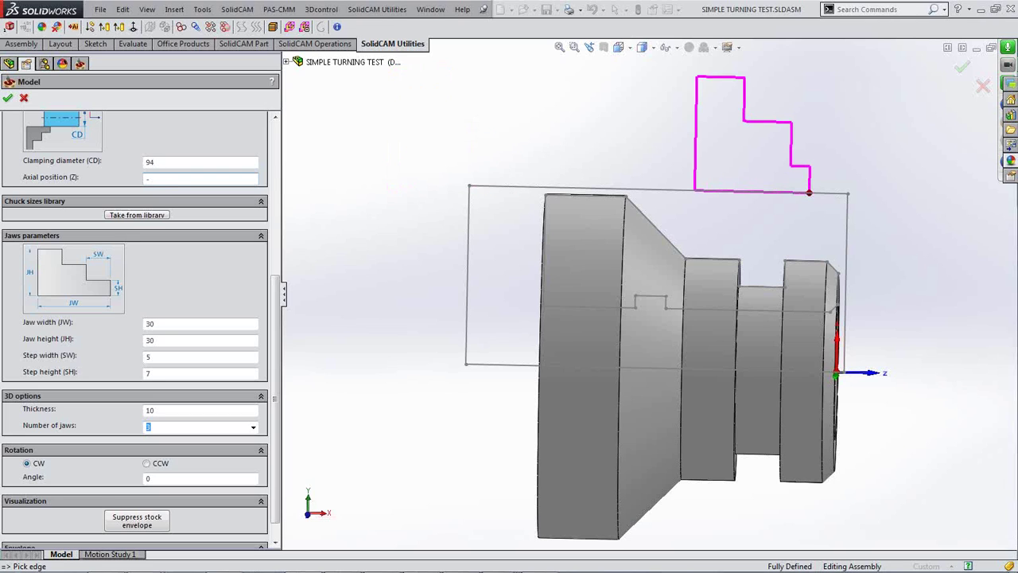
text(50)
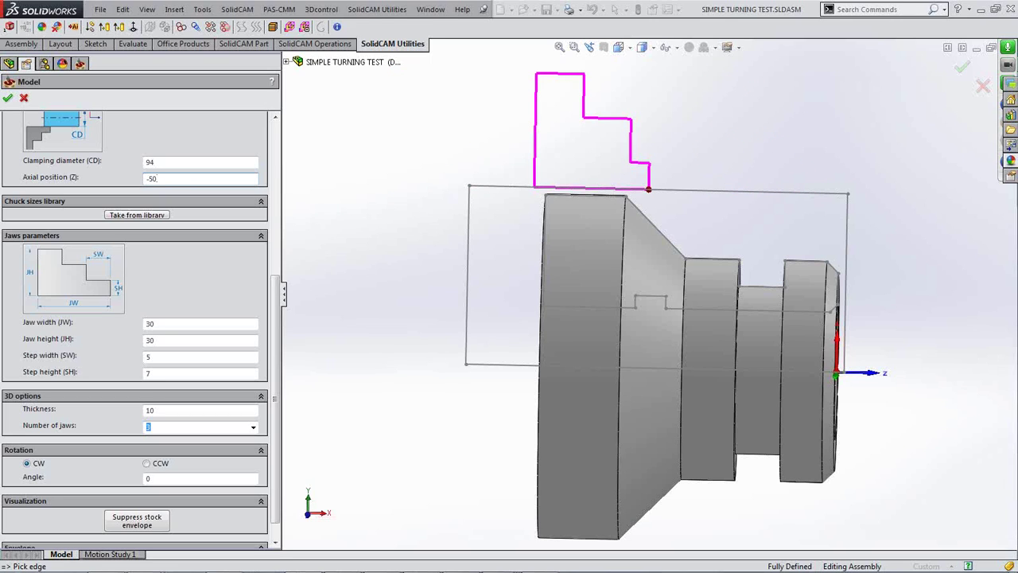
key(BackSpace)
key(BackSpace)
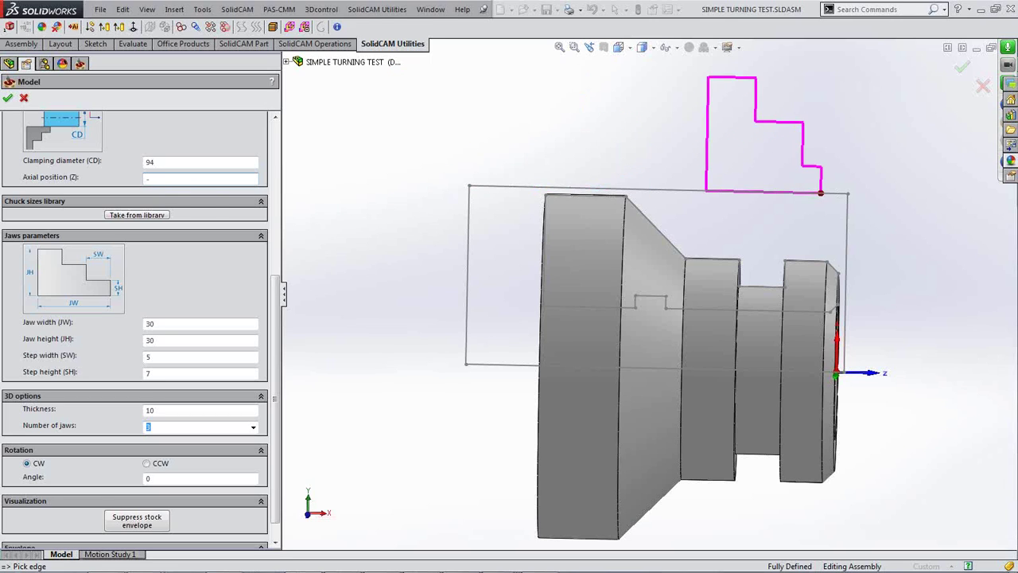
- Enter -85 as the chuck's axial position again and accept the clamping fixture
text(85)
key(BackSpace)
key(BackSpace)
text(83)
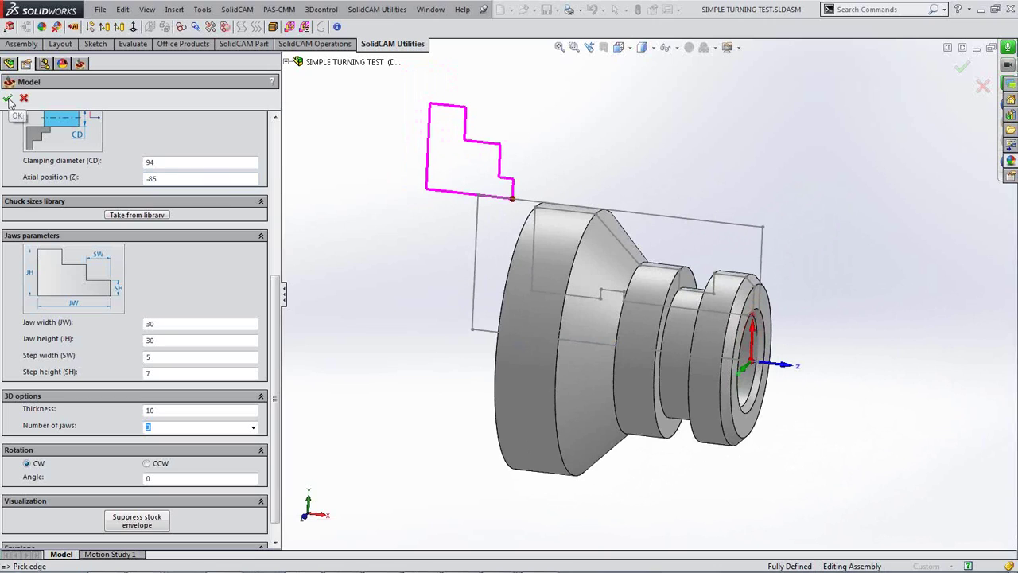
click(9, 98)
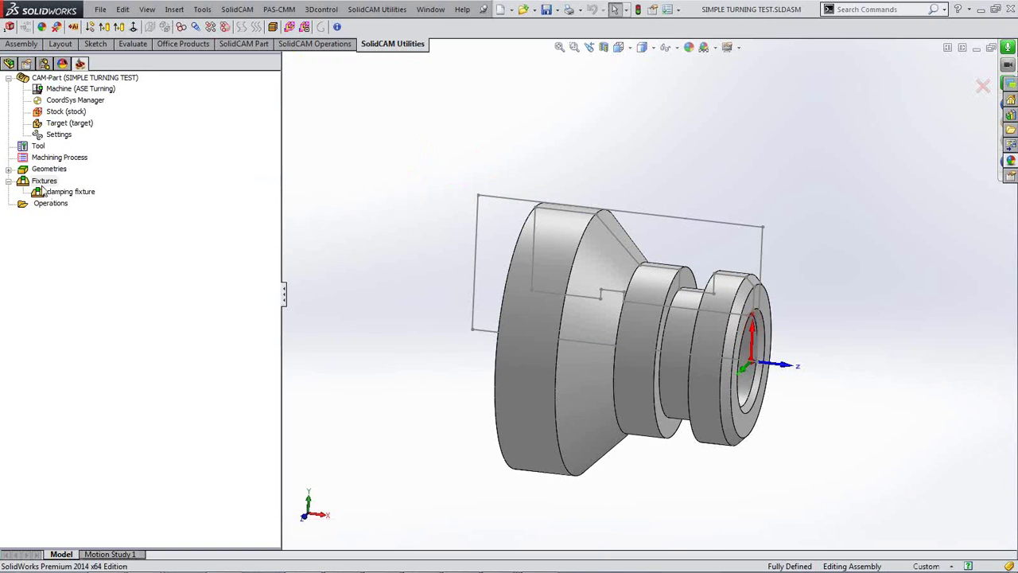
- Edit the clamping fixture to generate its envelope, and save the fixture definition
right_click(51, 194)
click(84, 226)
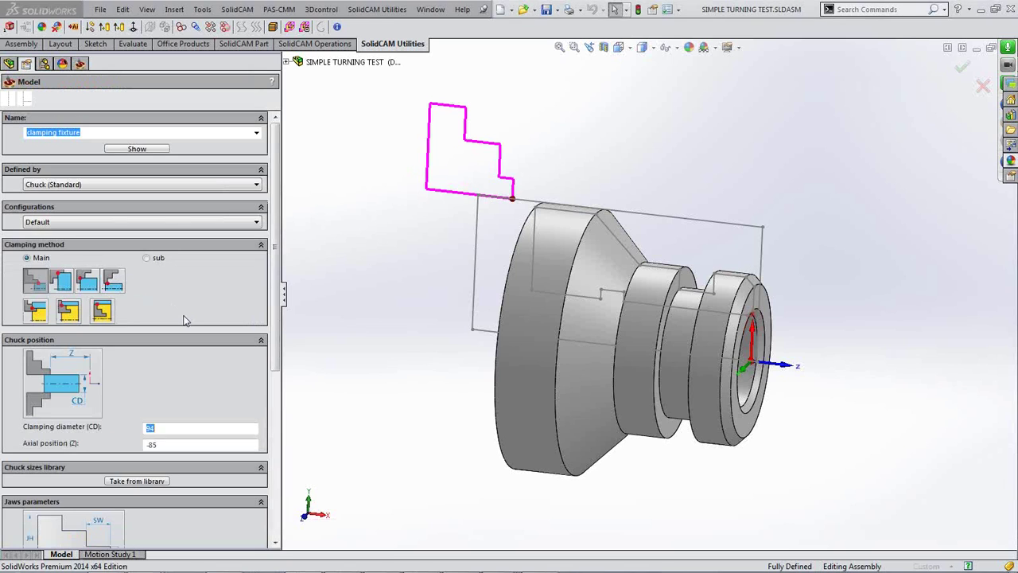
scroll(250, 261, down, 5)
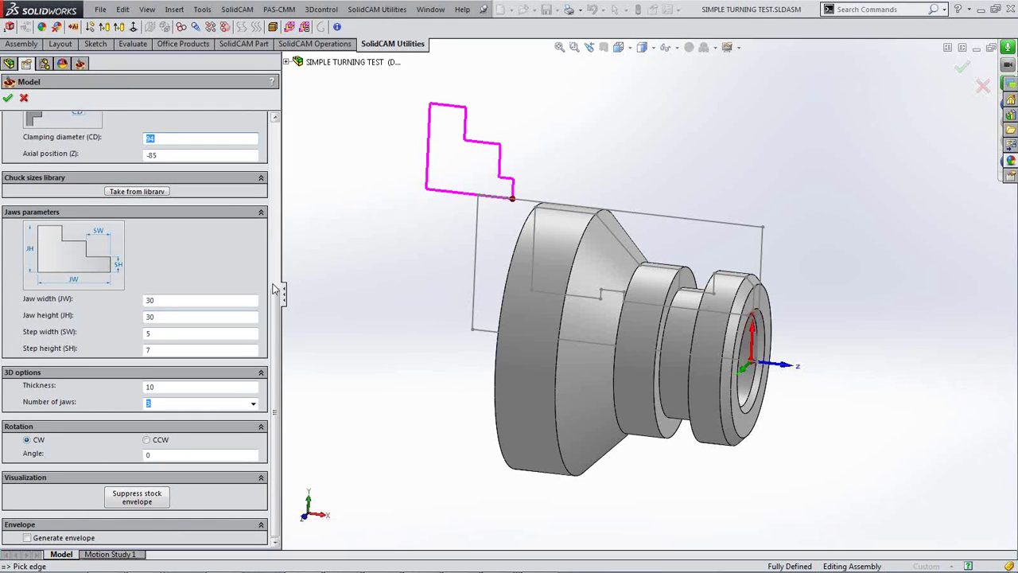
click(27, 539)
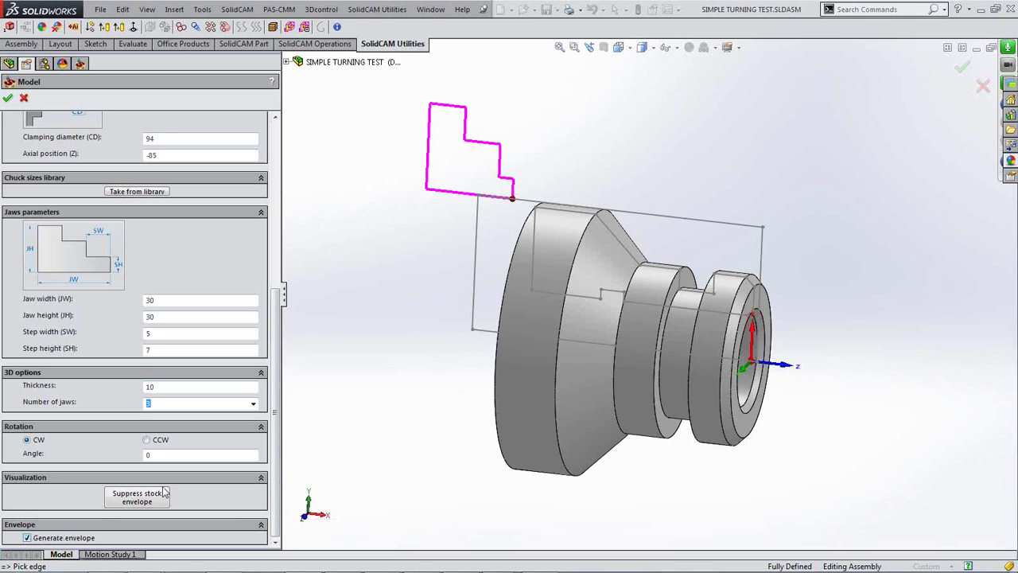
click(8, 98)
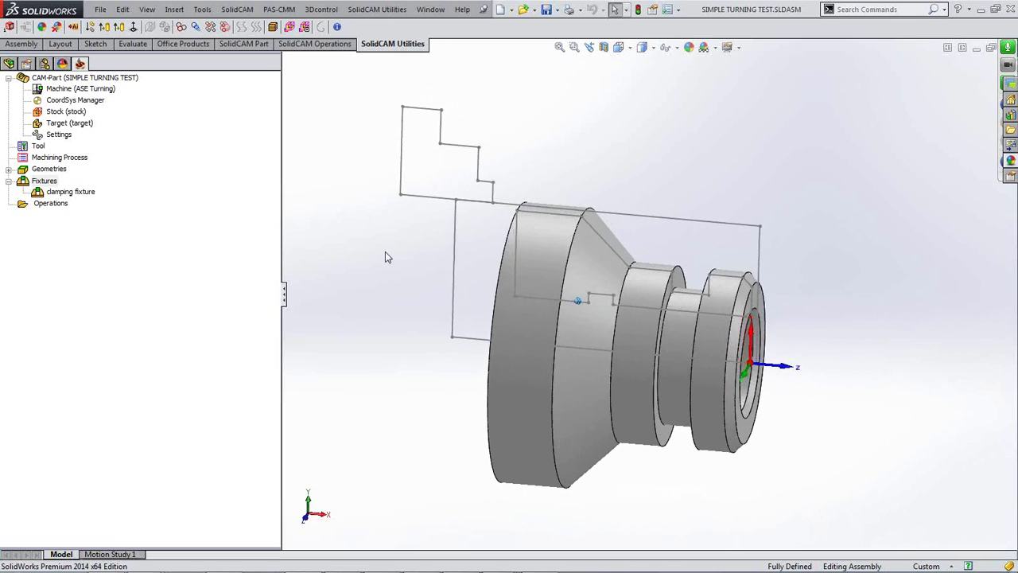
- Start a new Turning operation, examine its geometry and technology mode options, and close it without saving
click(59, 207)
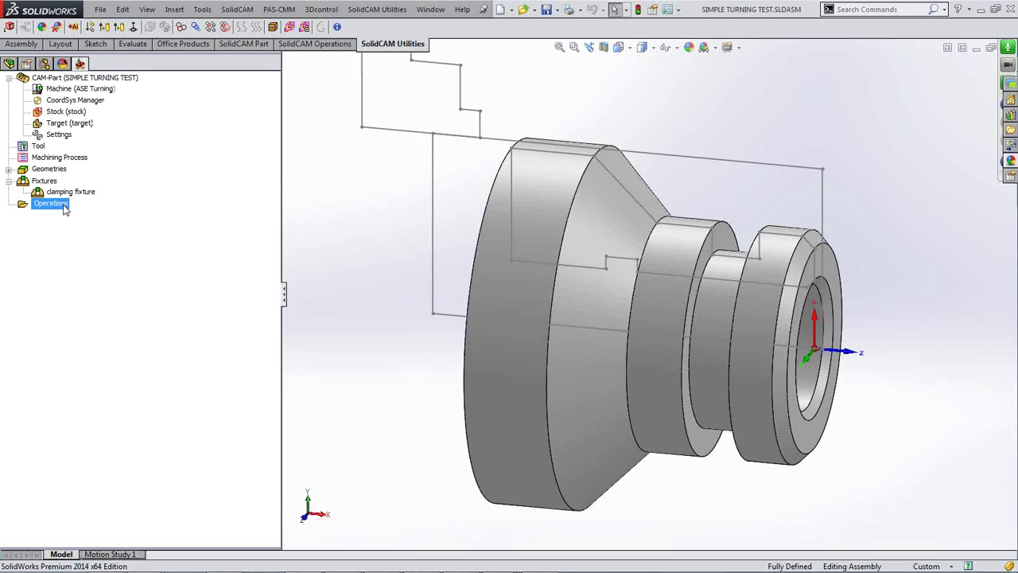
right_click(65, 209)
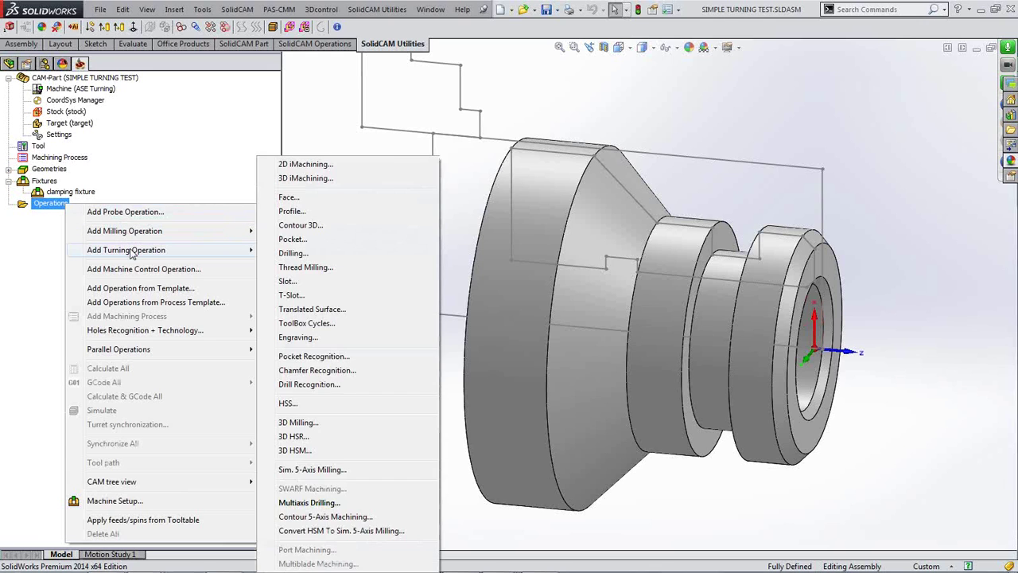
mouse_move(133, 256)
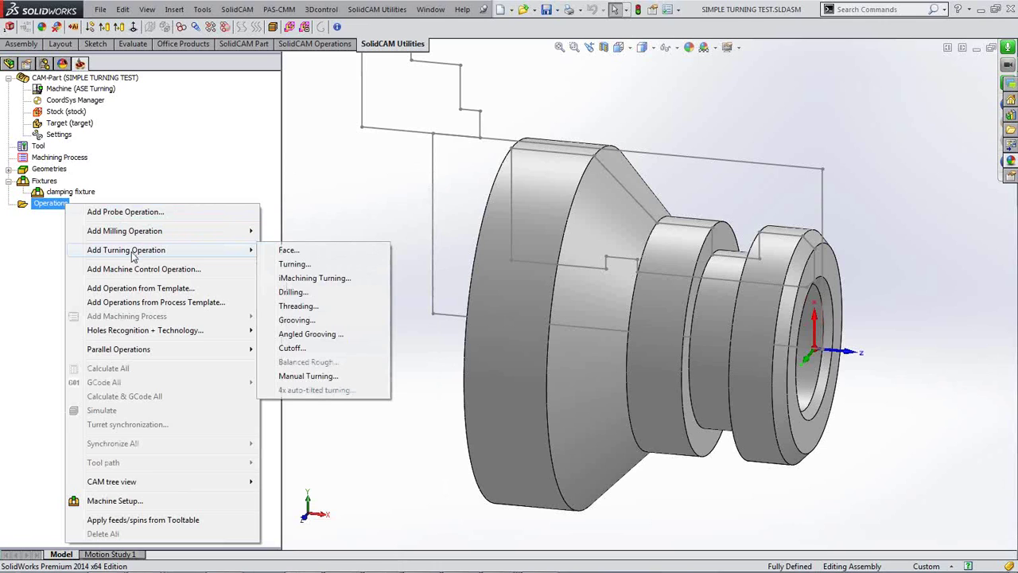
click(294, 267)
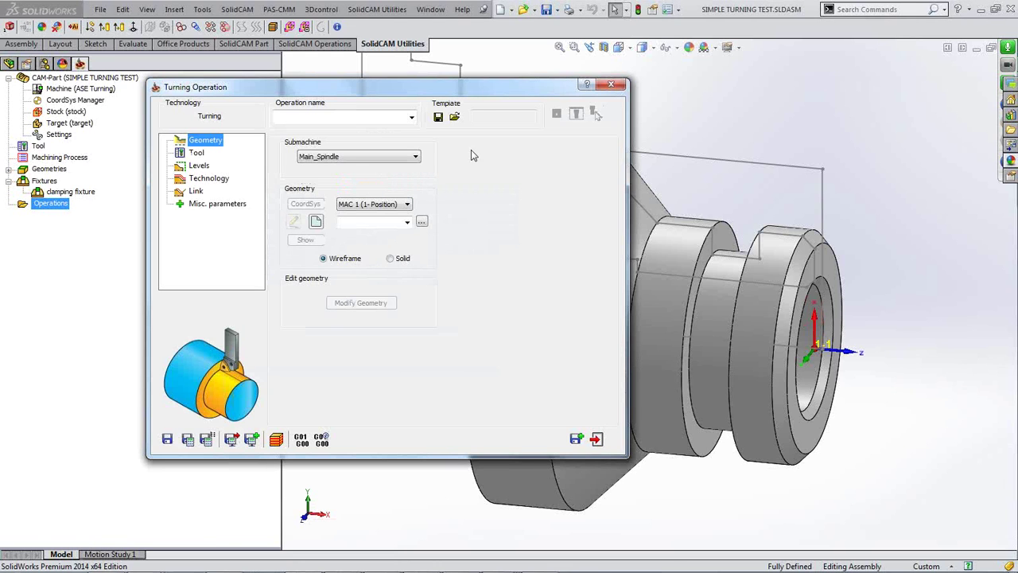
drag(404, 93, 382, 71)
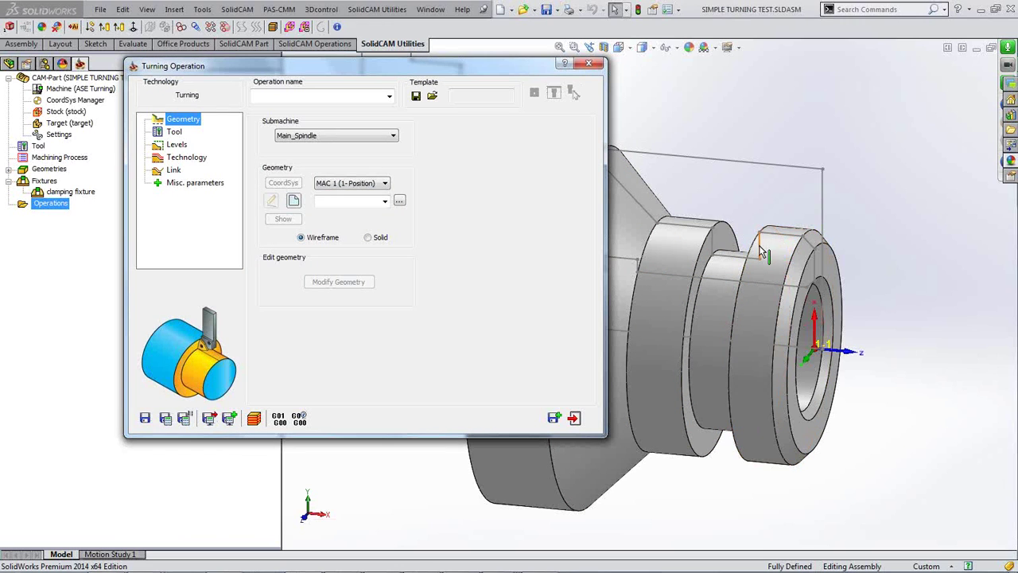
click(367, 237)
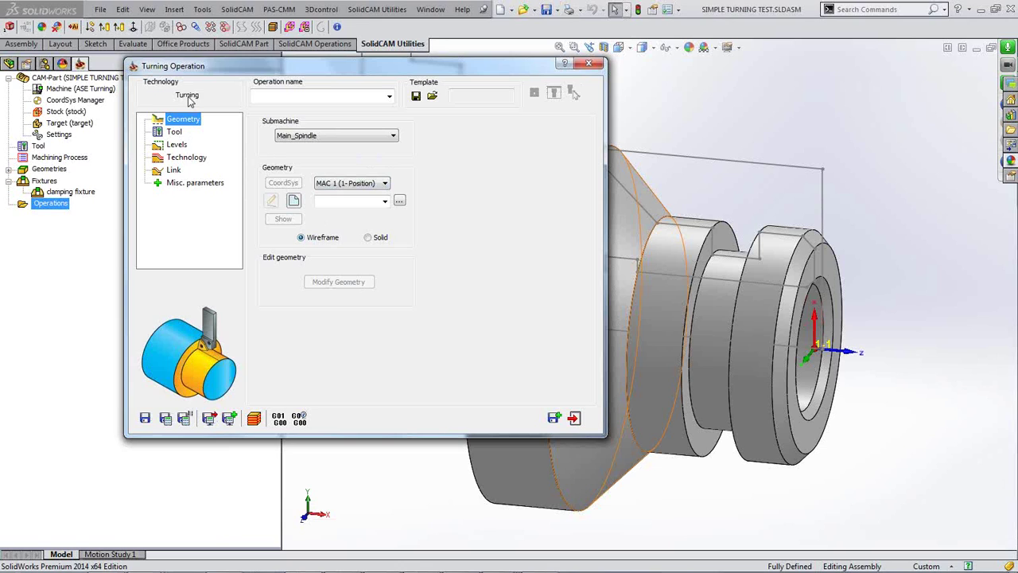
click(183, 157)
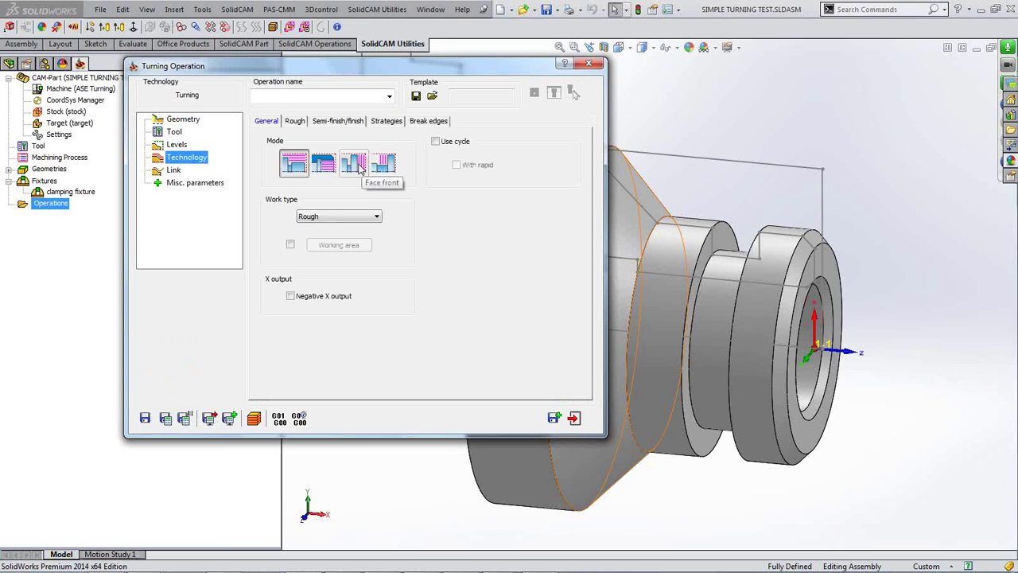
click(588, 63)
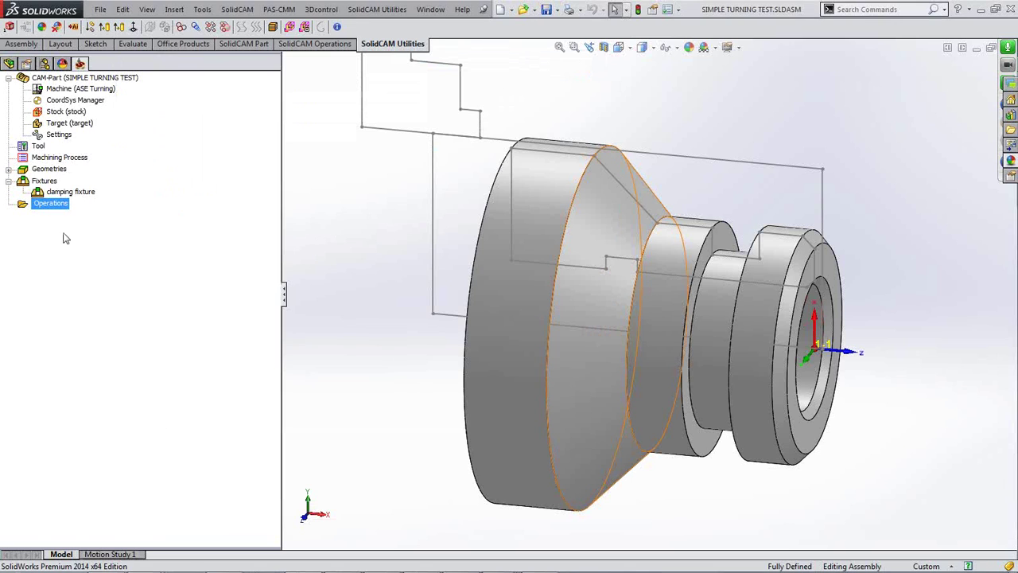
- Add a Face turning operation to the CAM-Part on the main spindle
right_click(50, 204)
mouse_move(103, 252)
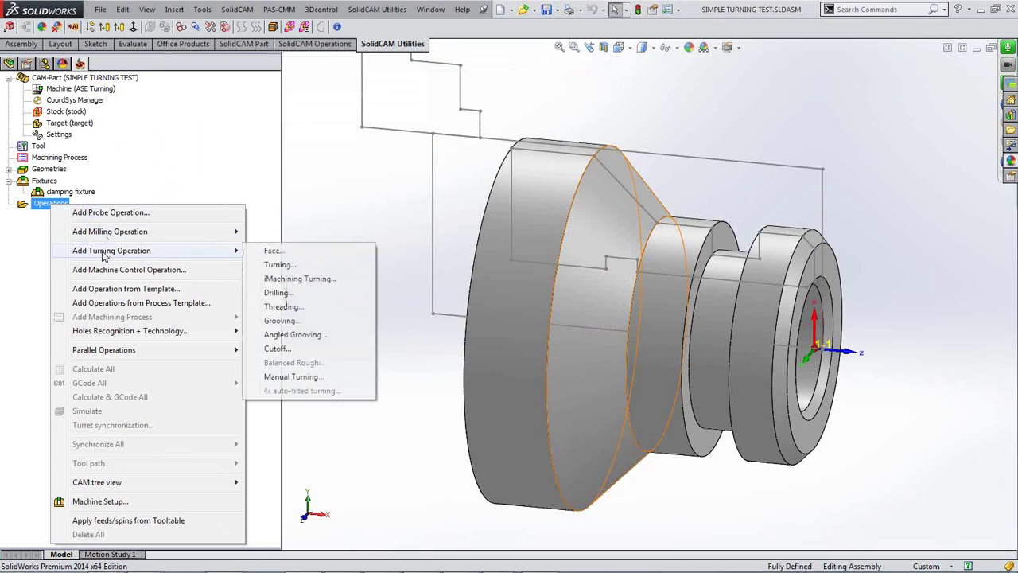
click(277, 252)
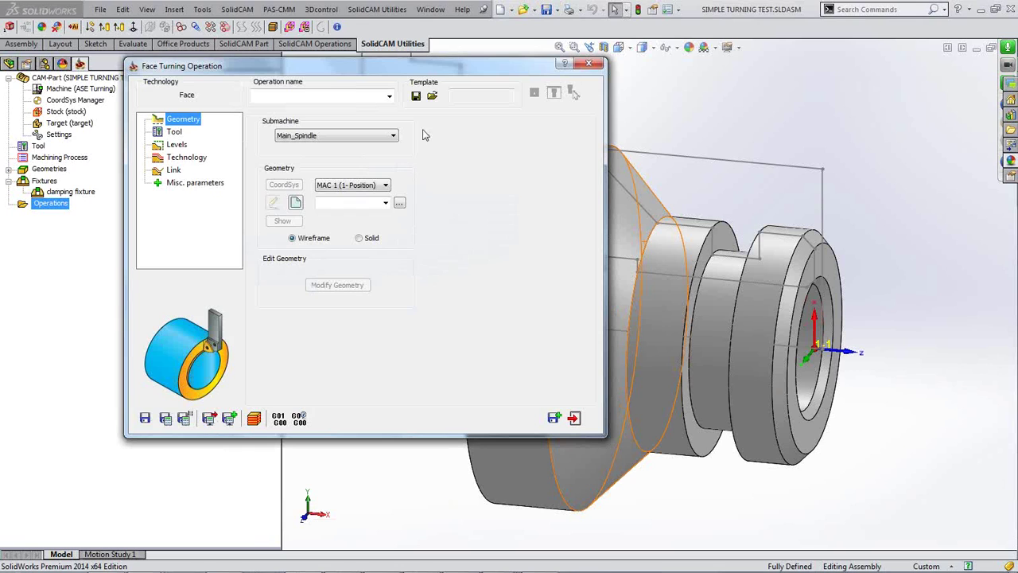
drag(441, 67, 428, 57)
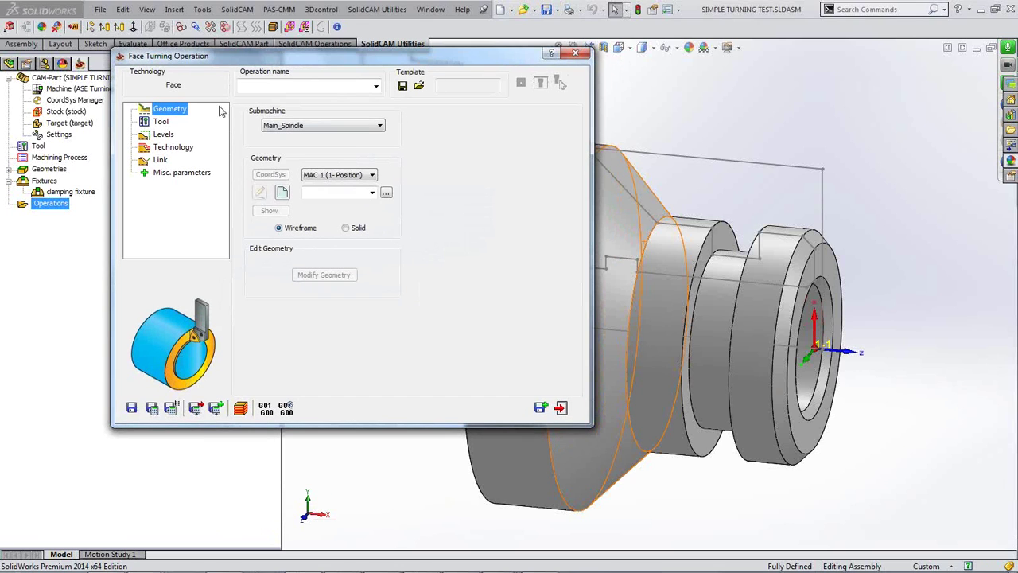
- Define the face operation's wireframe geometry from the vertical sketch line on the part's front face, with the chain direction reversed toward the axis
click(282, 192)
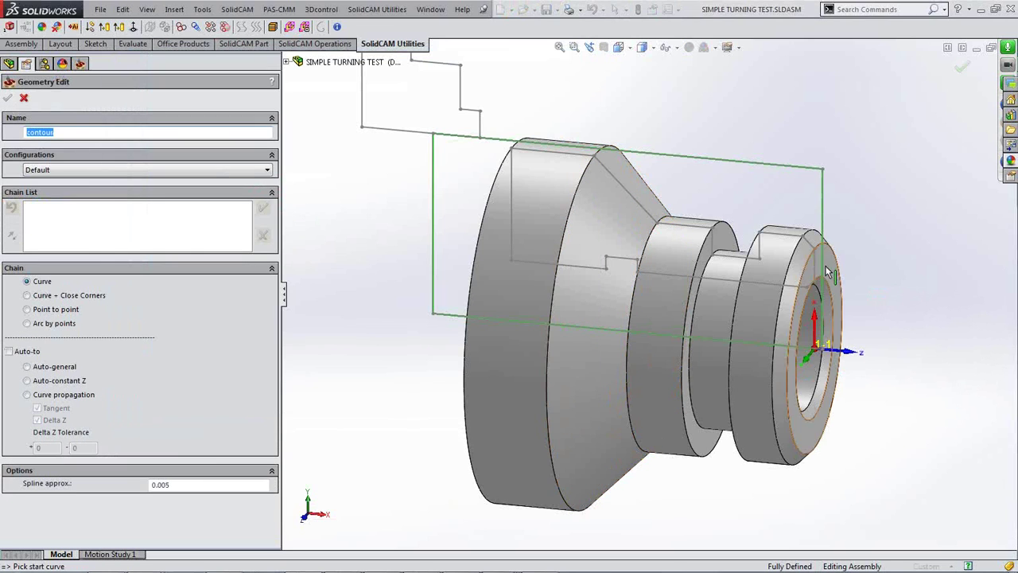
scroll(891, 269, down, 4)
scroll(895, 273, down, 1)
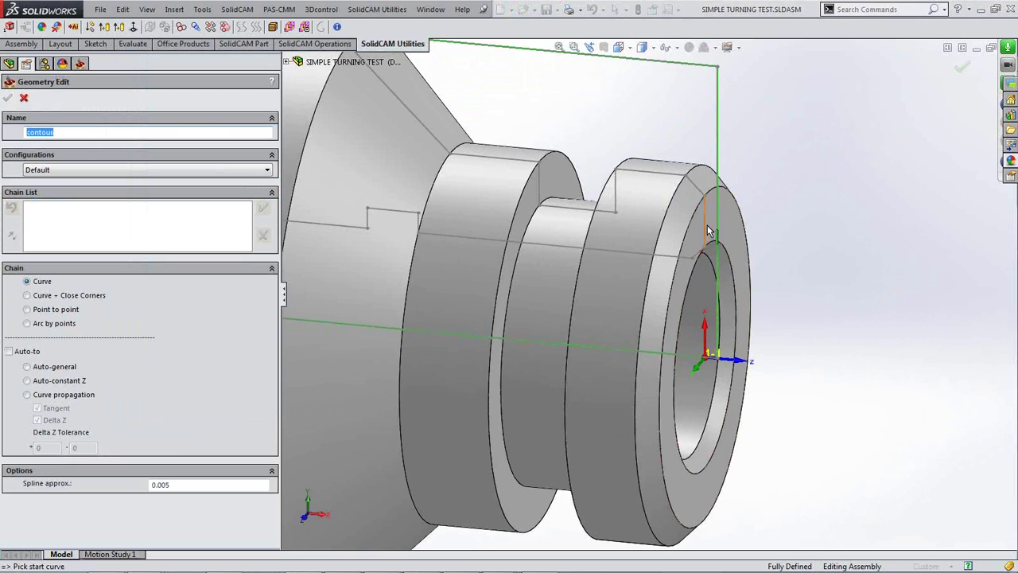
click(706, 224)
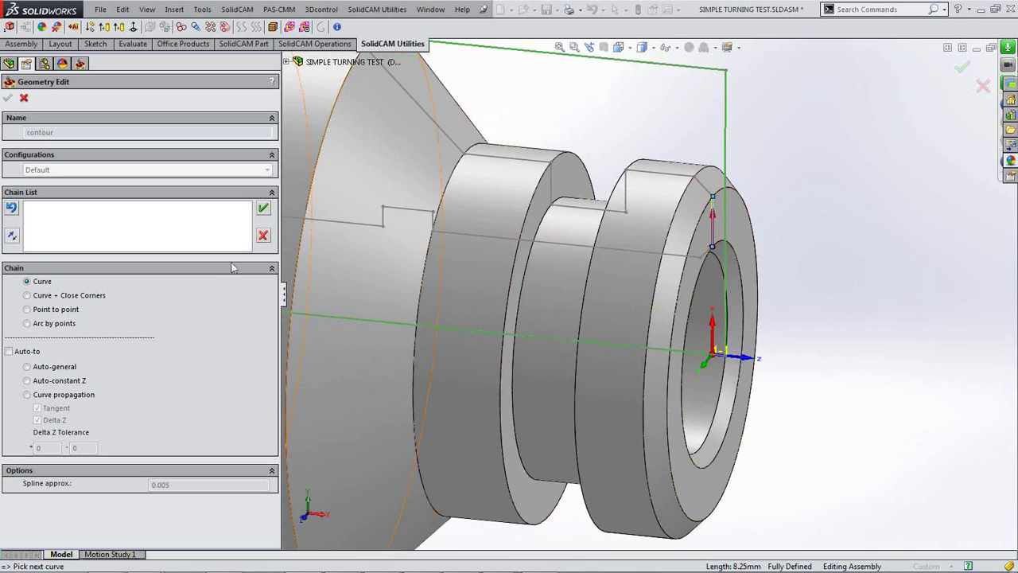
click(12, 236)
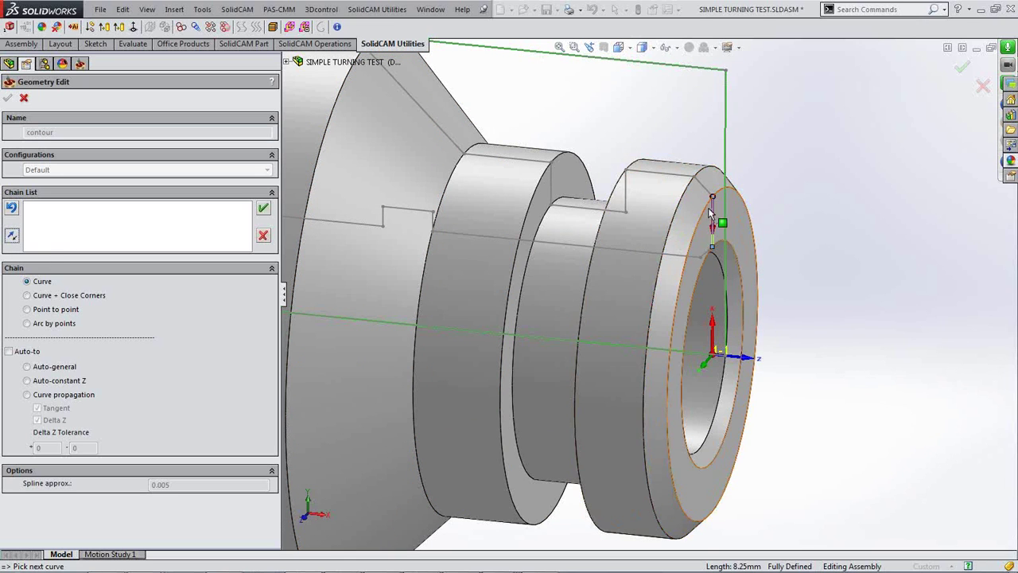
click(263, 210)
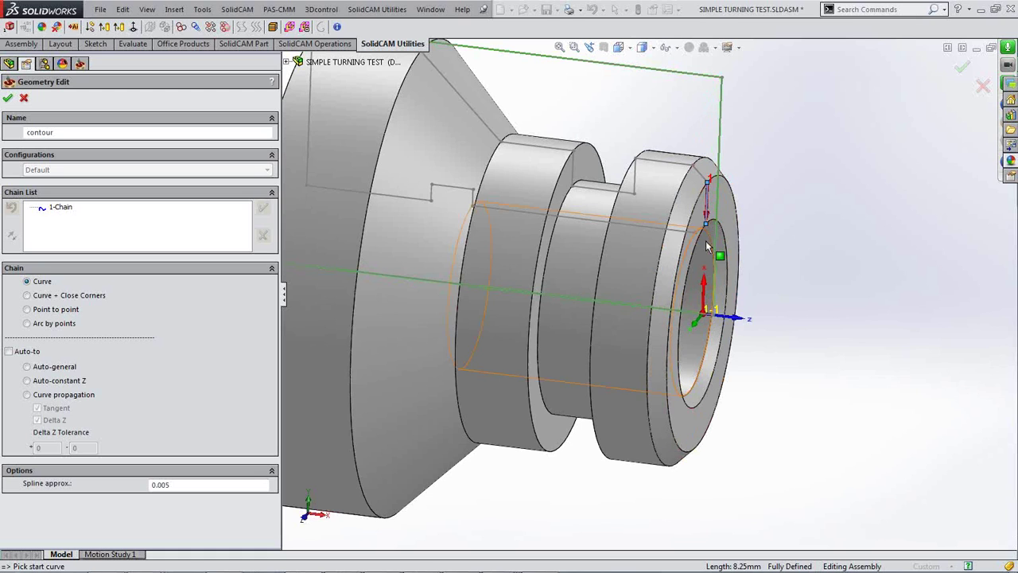
scroll(852, 268, up, 2)
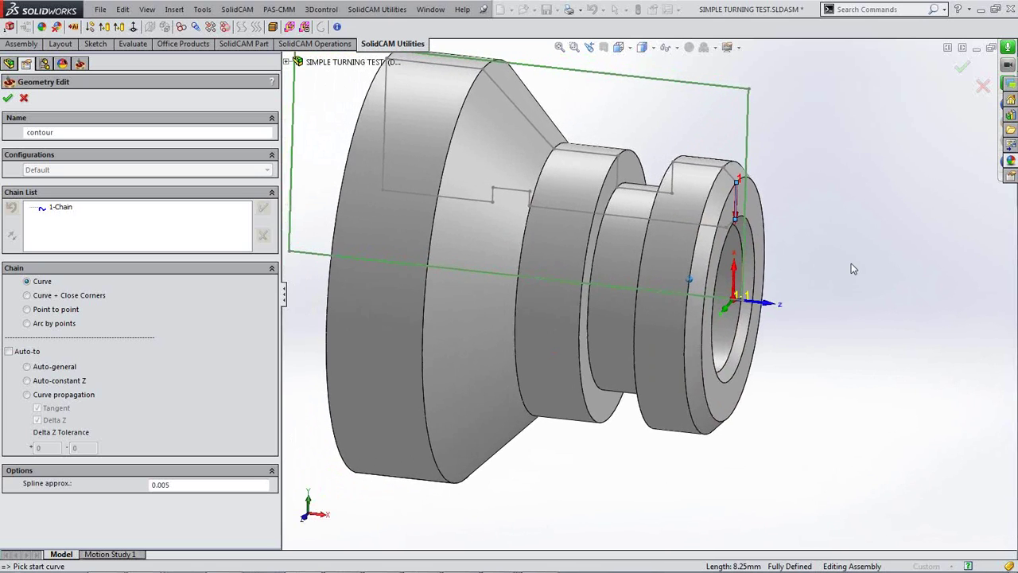
click(7, 97)
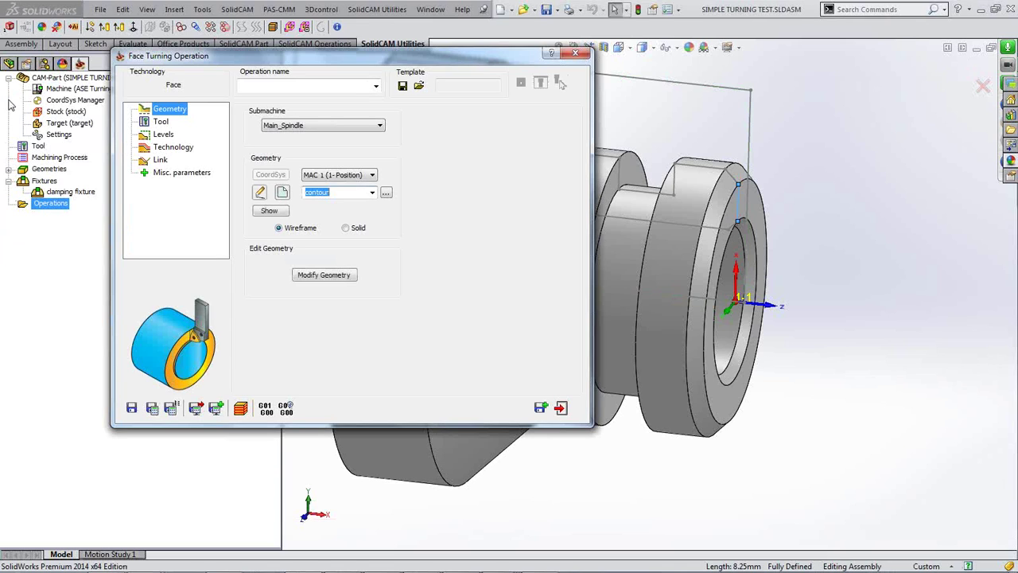
- Modify the face geometry so that the end of its chain extends automatically to the stock
click(317, 277)
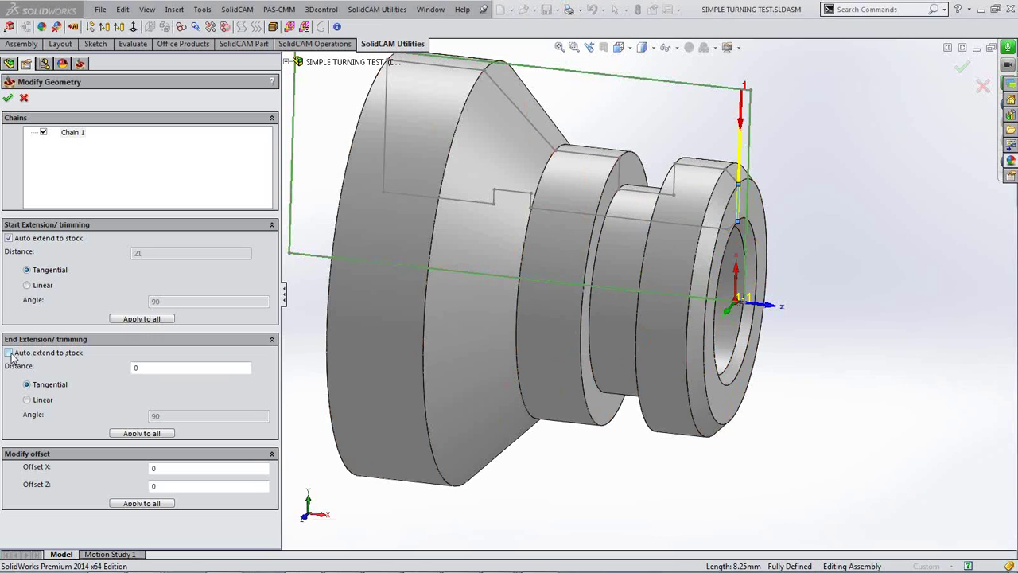
click(8, 353)
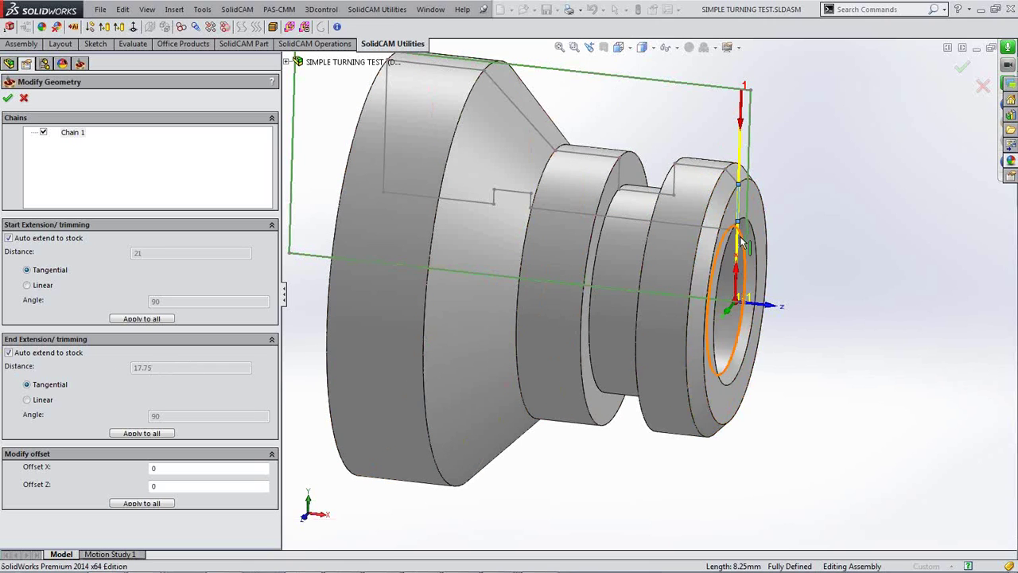
click(8, 98)
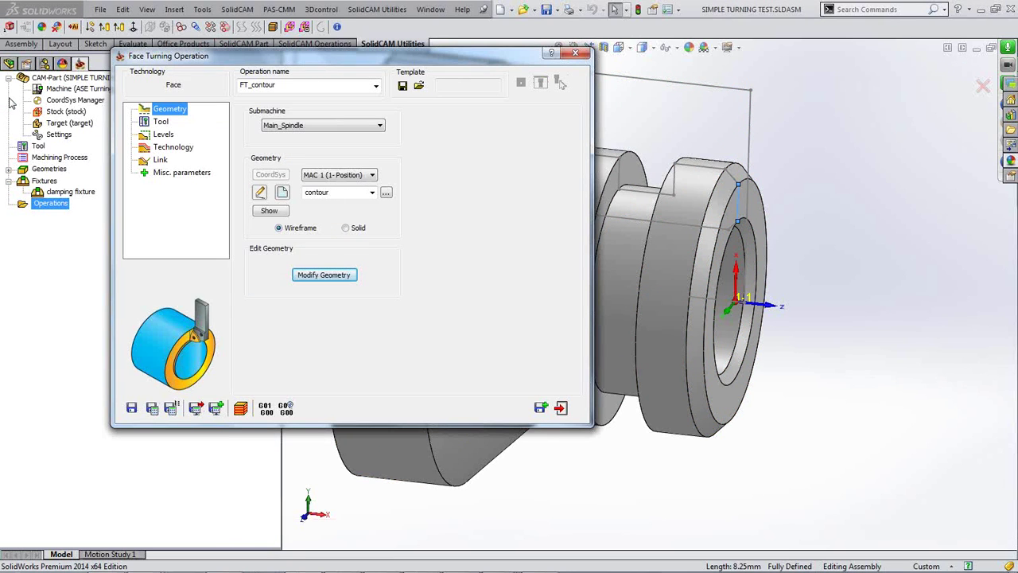
- Assign tool 1, the facey-turney tool, to the face operation with its mounting changed so the shank stands vertically against the front face
click(162, 122)
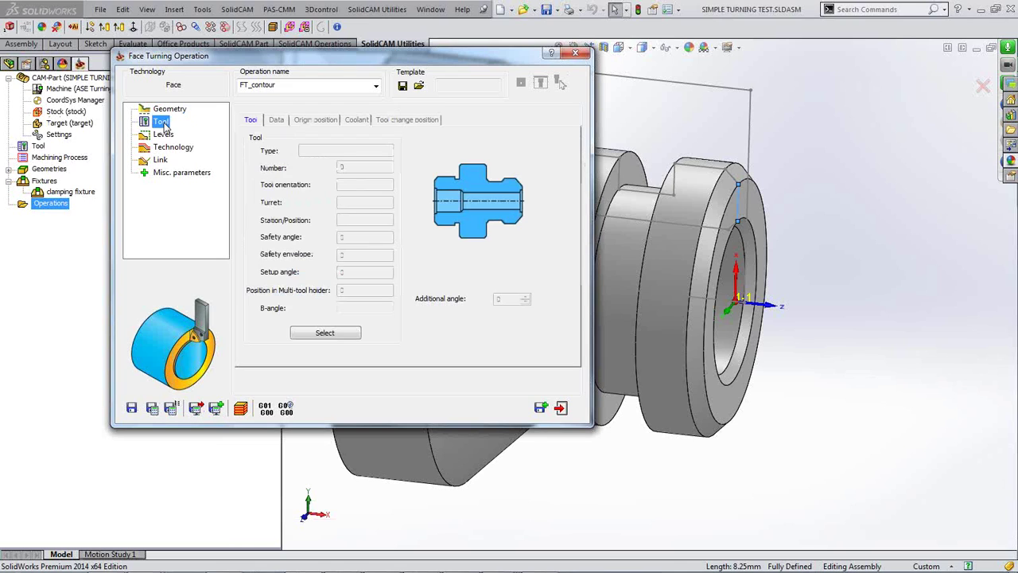
click(325, 333)
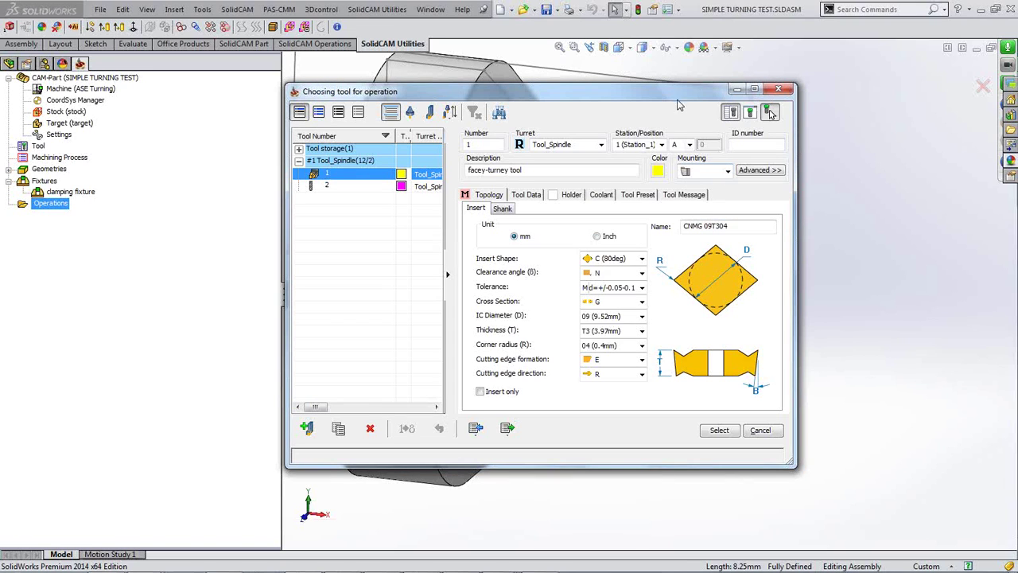
drag(677, 97, 430, 99)
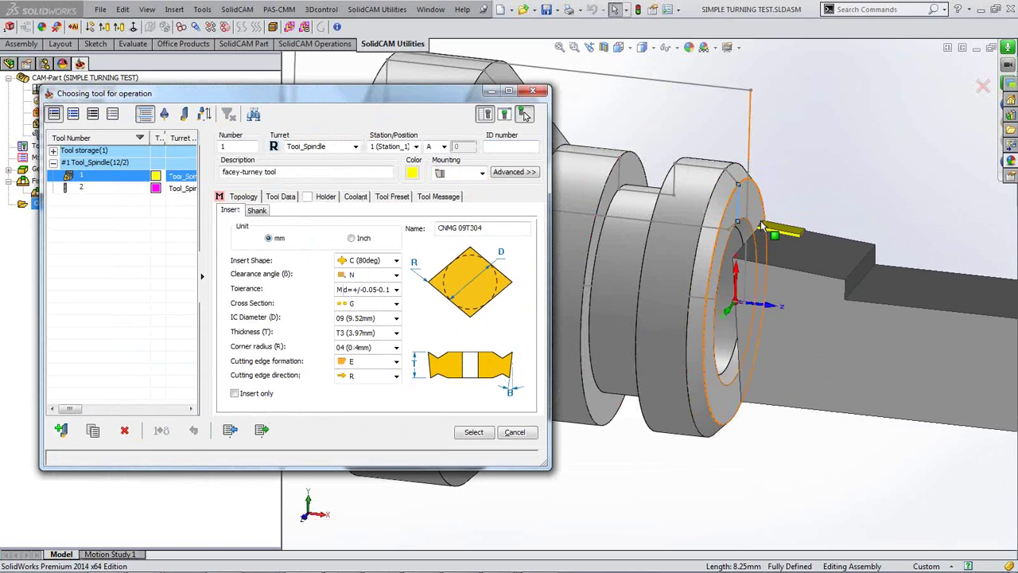
click(481, 173)
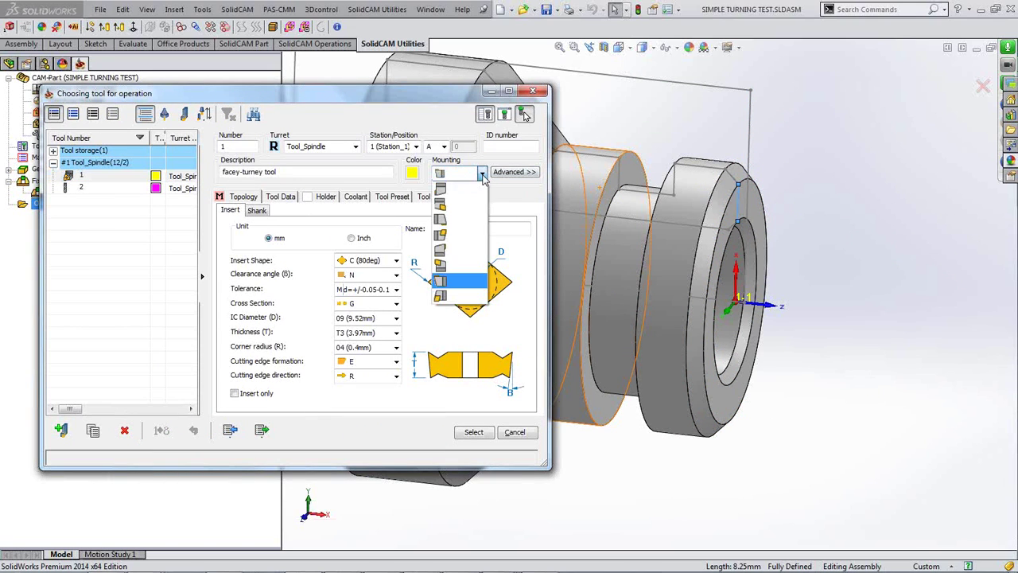
click(447, 191)
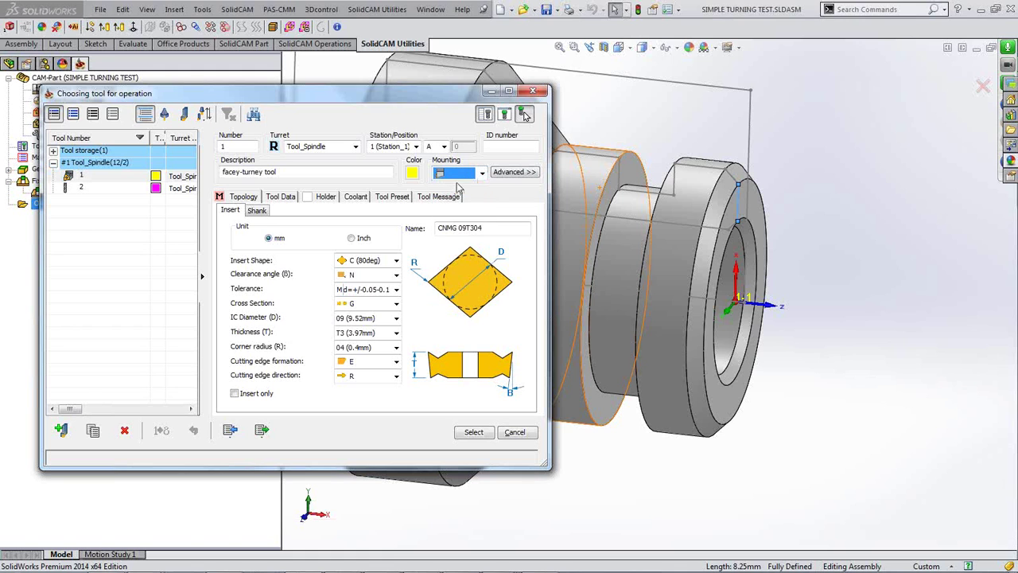
drag(441, 96, 465, 74)
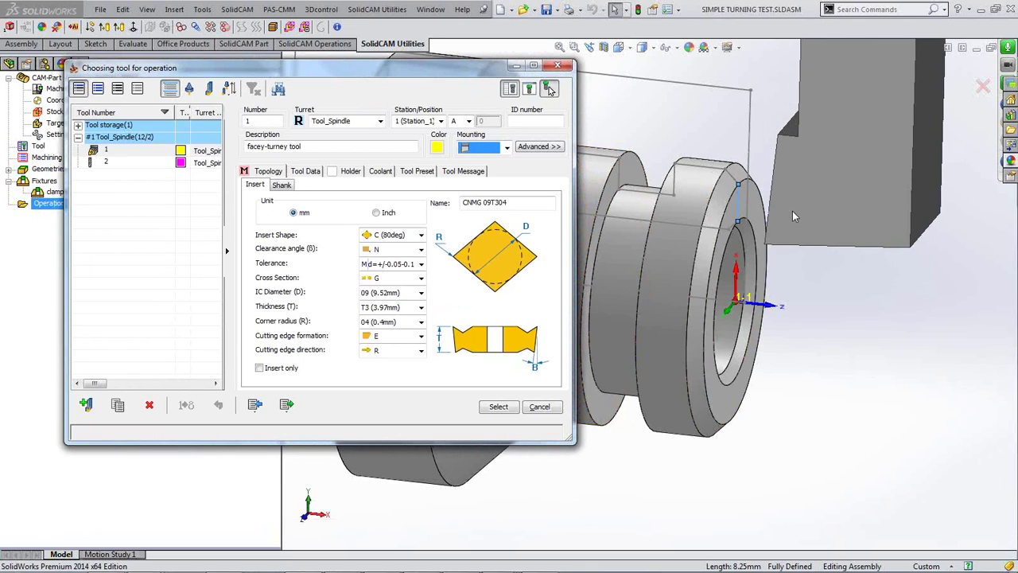
click(506, 148)
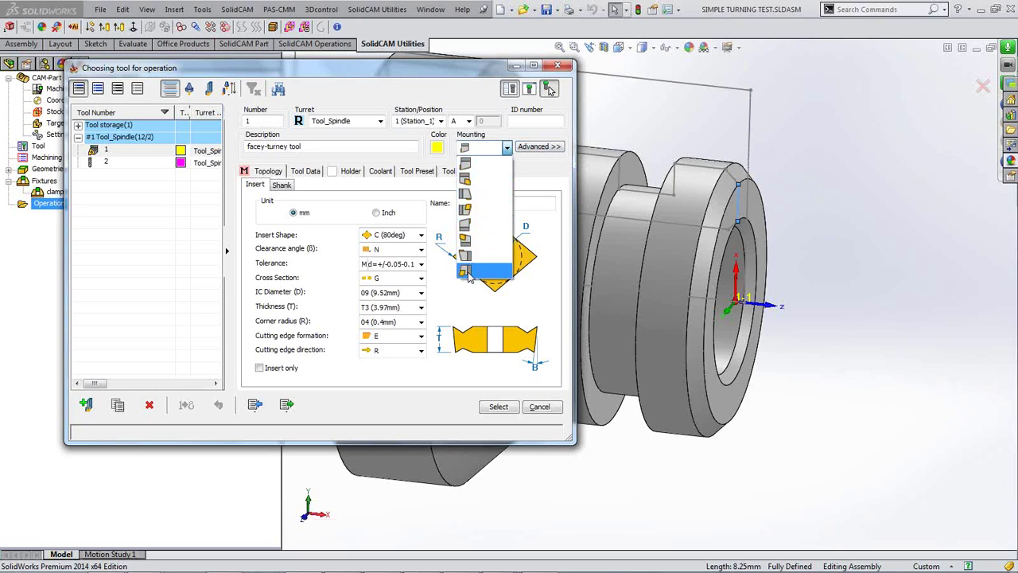
click(485, 149)
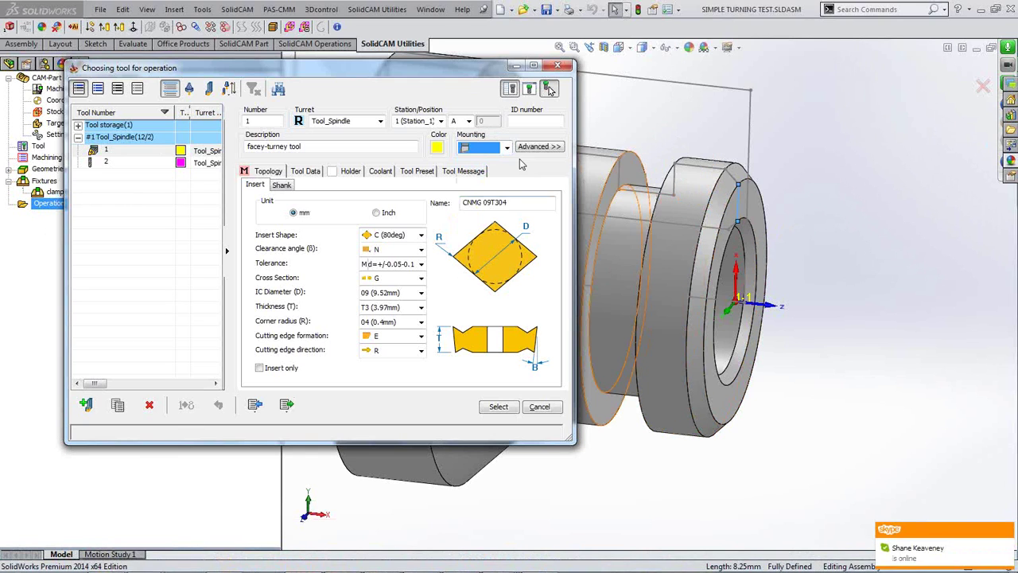
drag(462, 75, 471, 70)
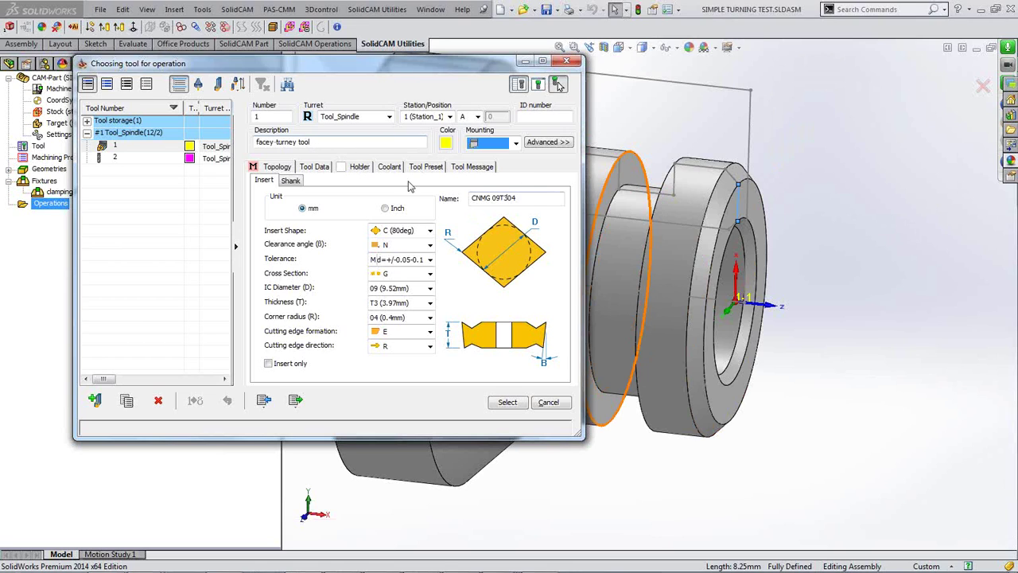
click(506, 405)
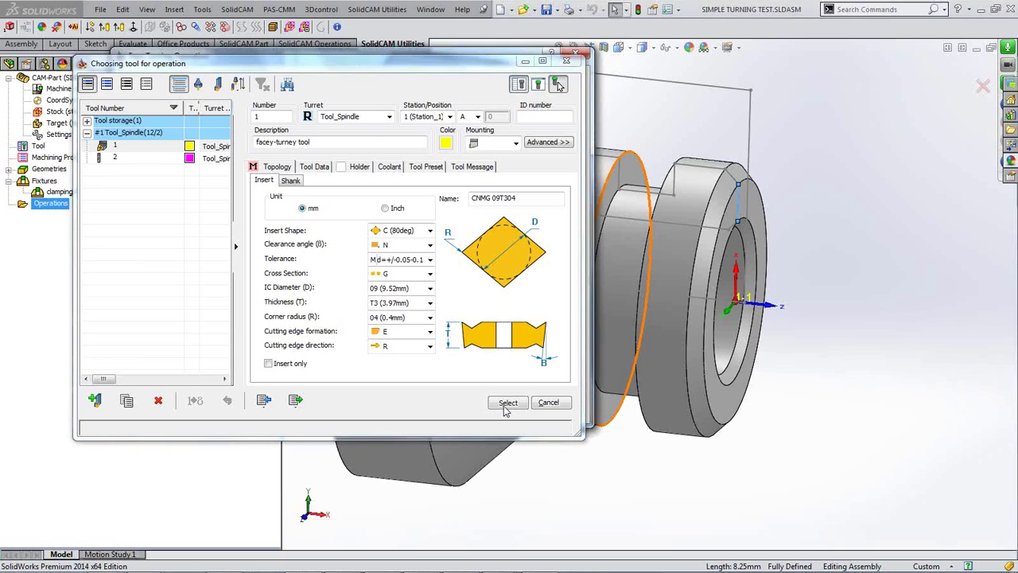
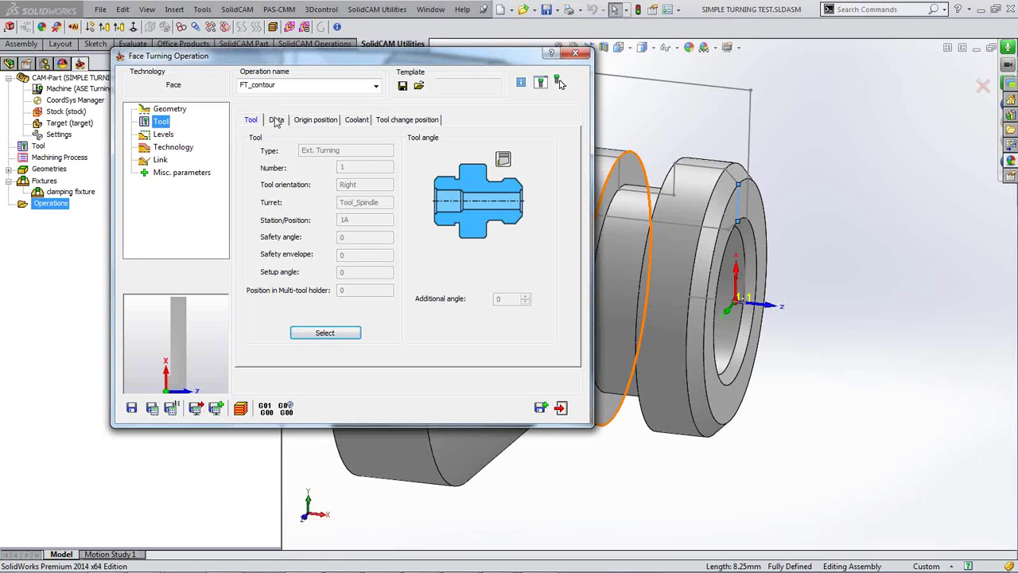
- Review the operation's feed and spin data, turret coolant options and safety distance
click(276, 120)
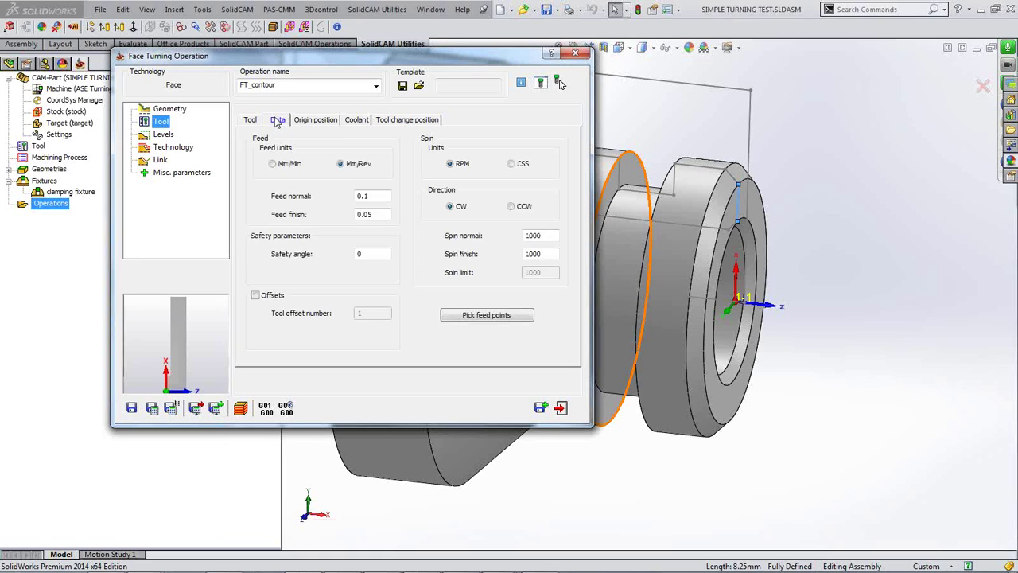
click(356, 121)
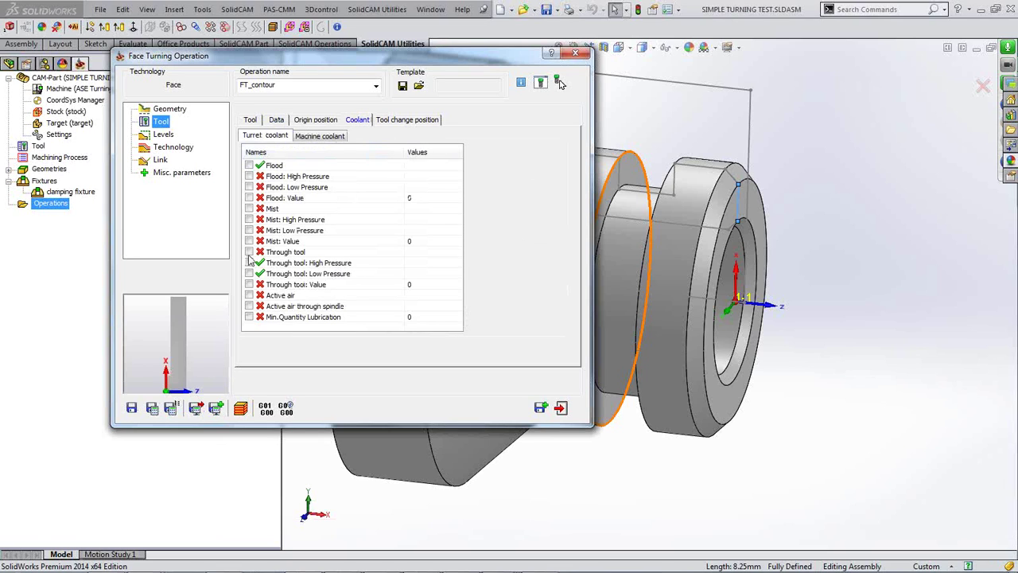
click(251, 120)
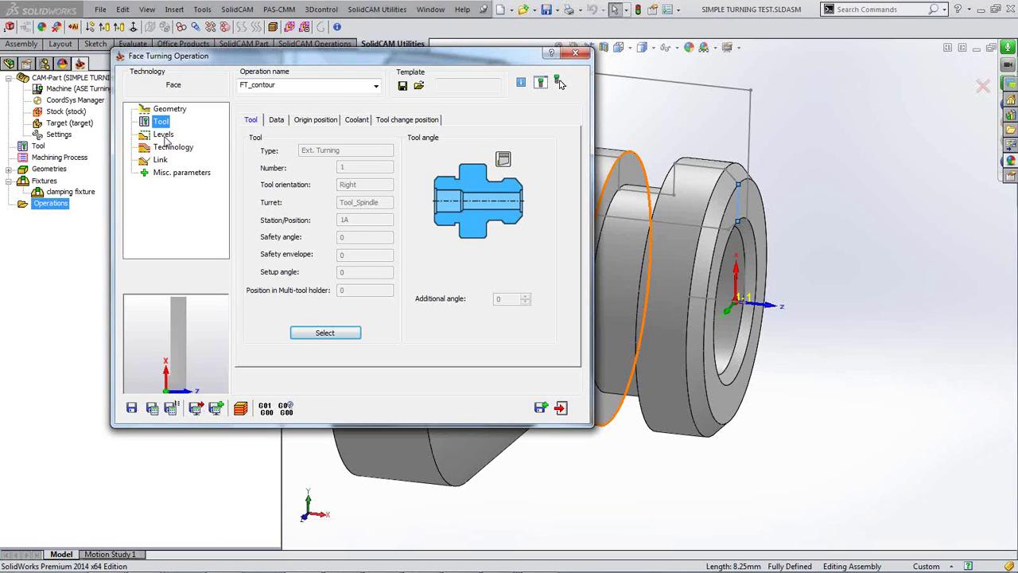
click(163, 135)
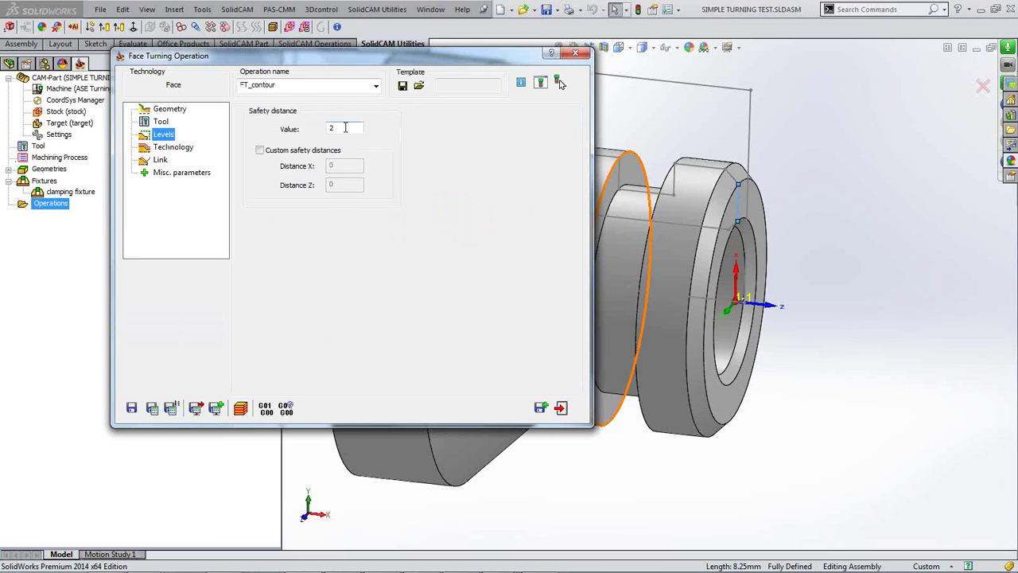
- Set the face operation's technology to the Stairs rough type and enable the finish pass
click(163, 149)
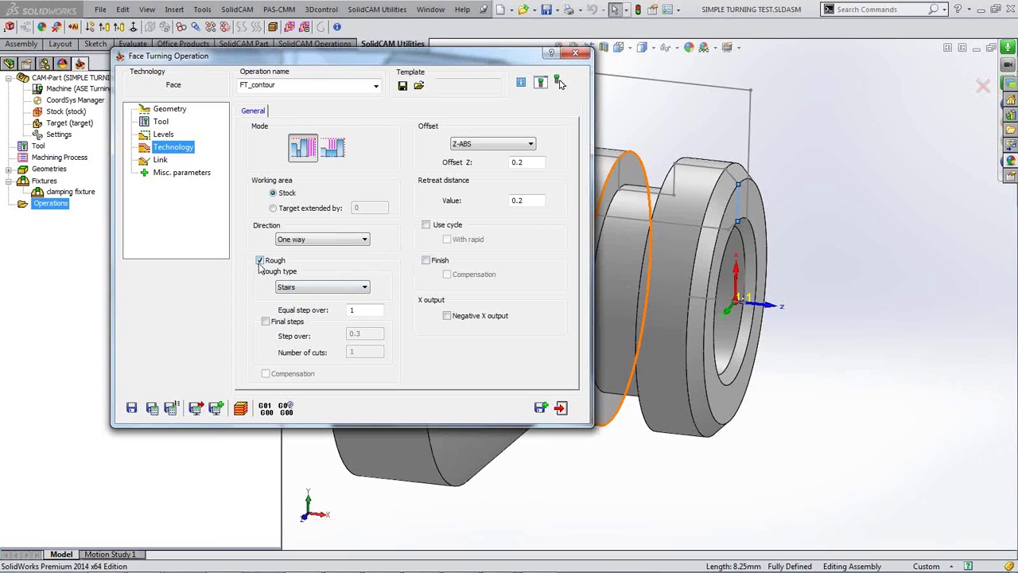
click(365, 289)
click(353, 300)
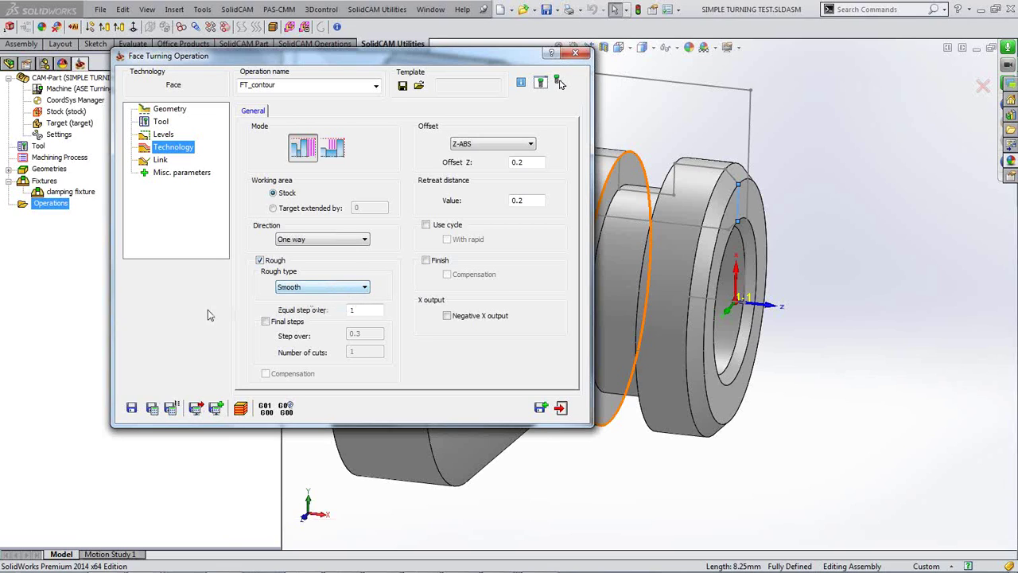
click(367, 293)
click(353, 307)
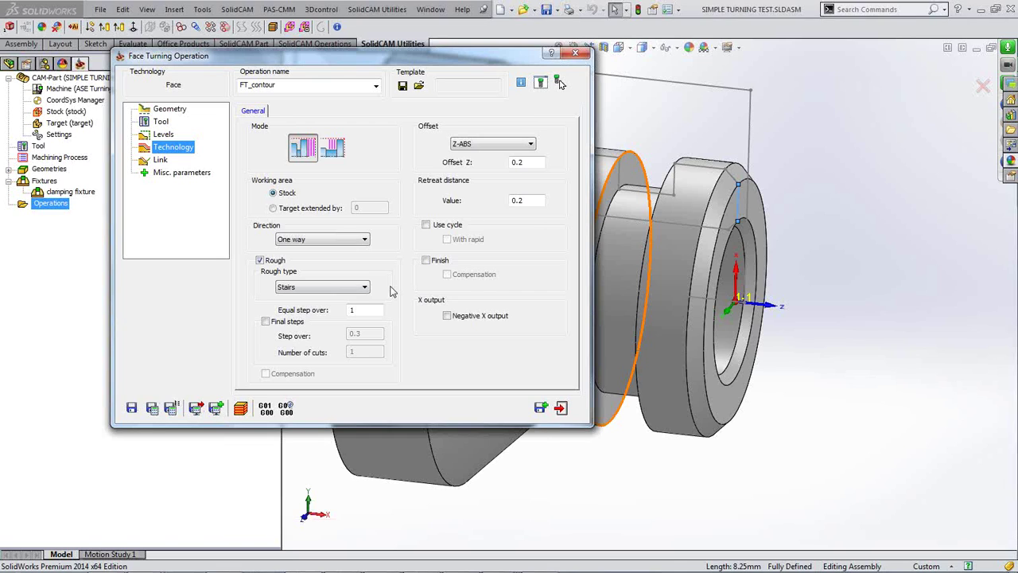
click(532, 163)
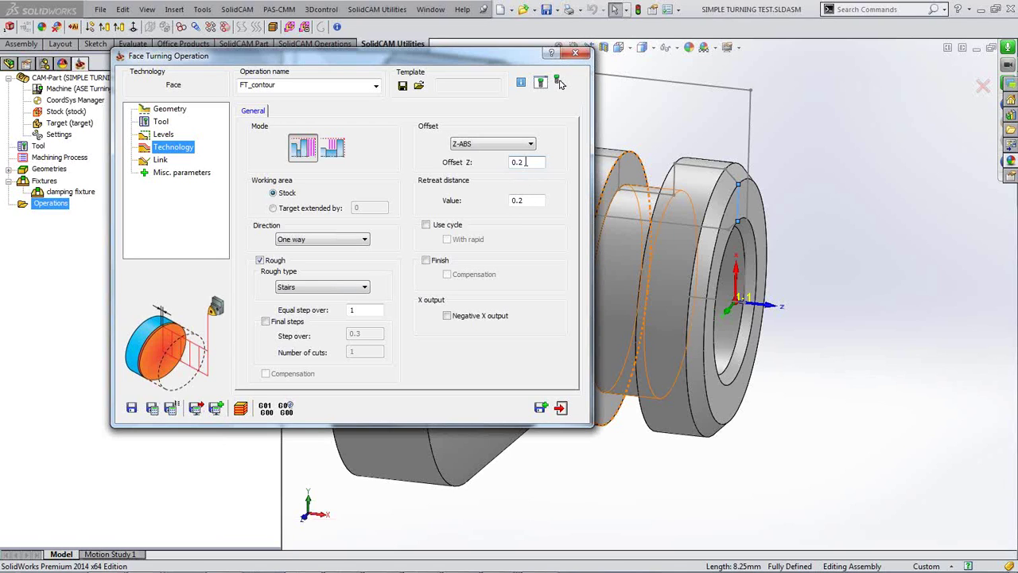
click(426, 261)
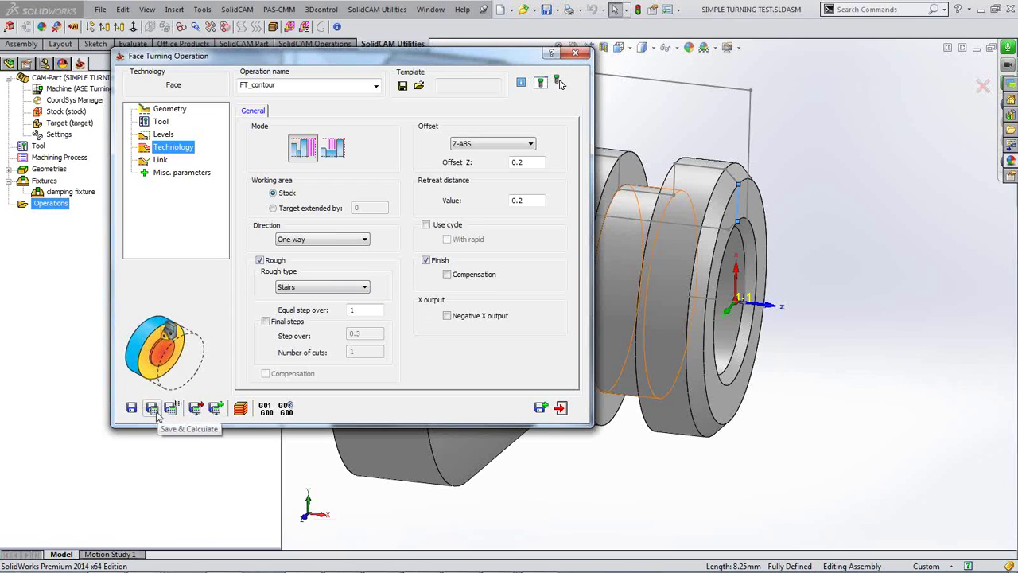
- Check the link settings, leave the lead-in at None, and save and calculate the face operation
click(159, 161)
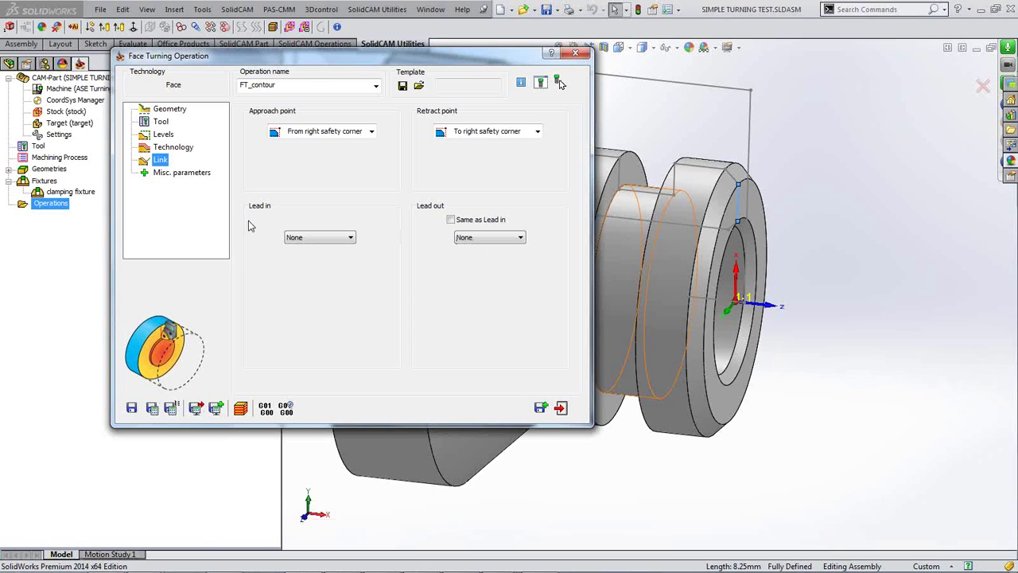
click(349, 237)
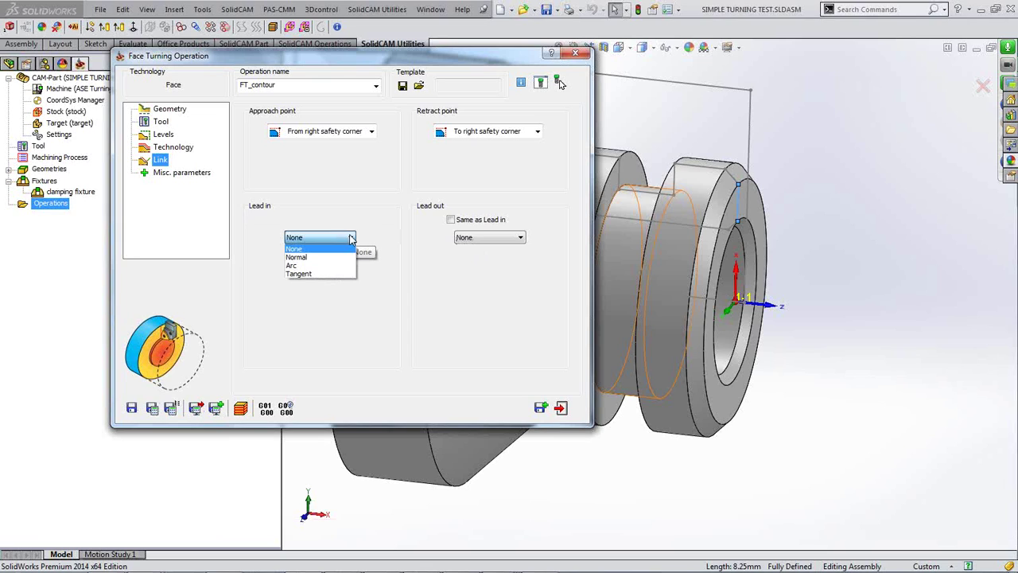
click(395, 256)
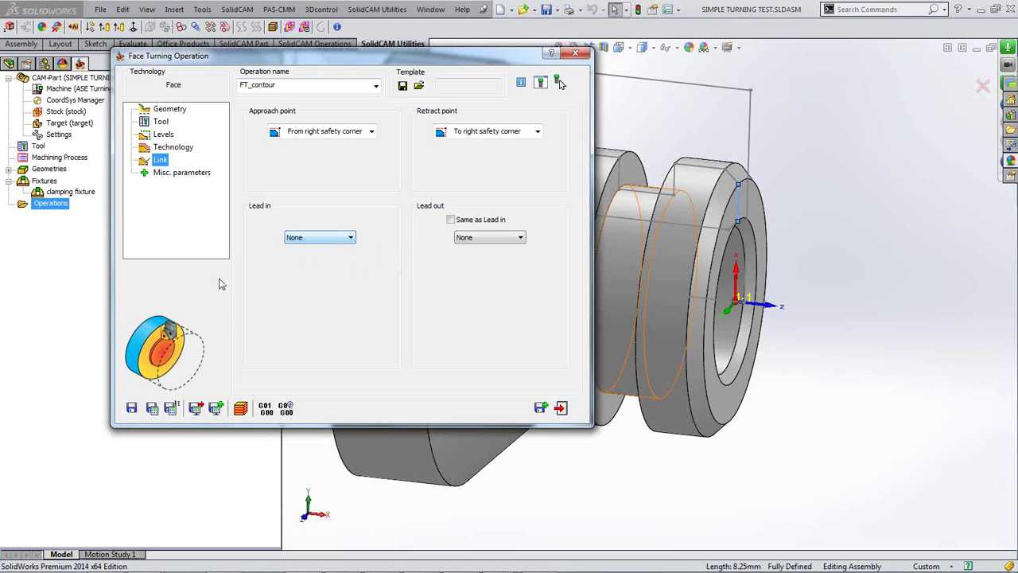
click(151, 407)
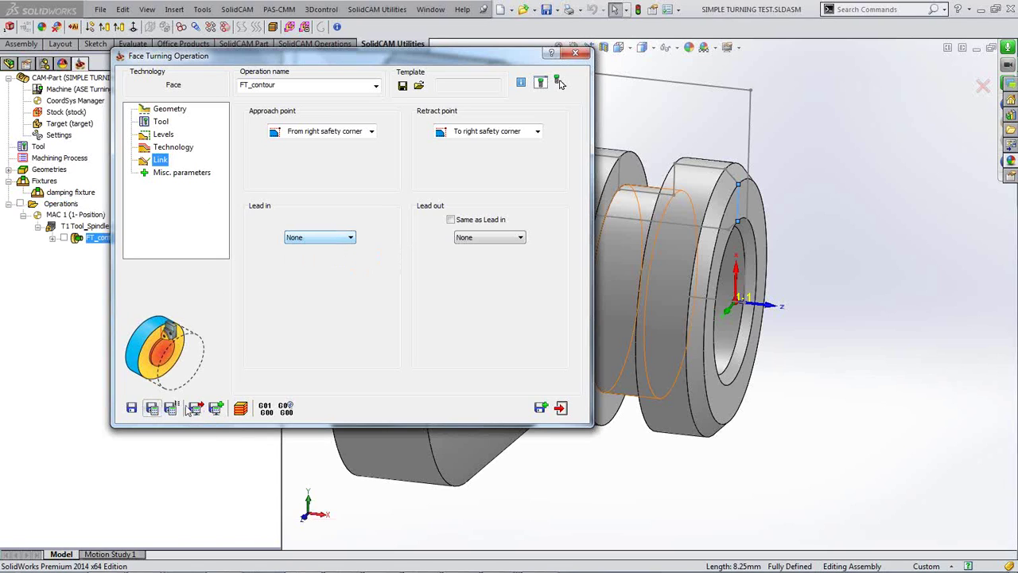
- Display the face operation's toolpath on the model and examine its passes against the equal step over setting
double_click(341, 56)
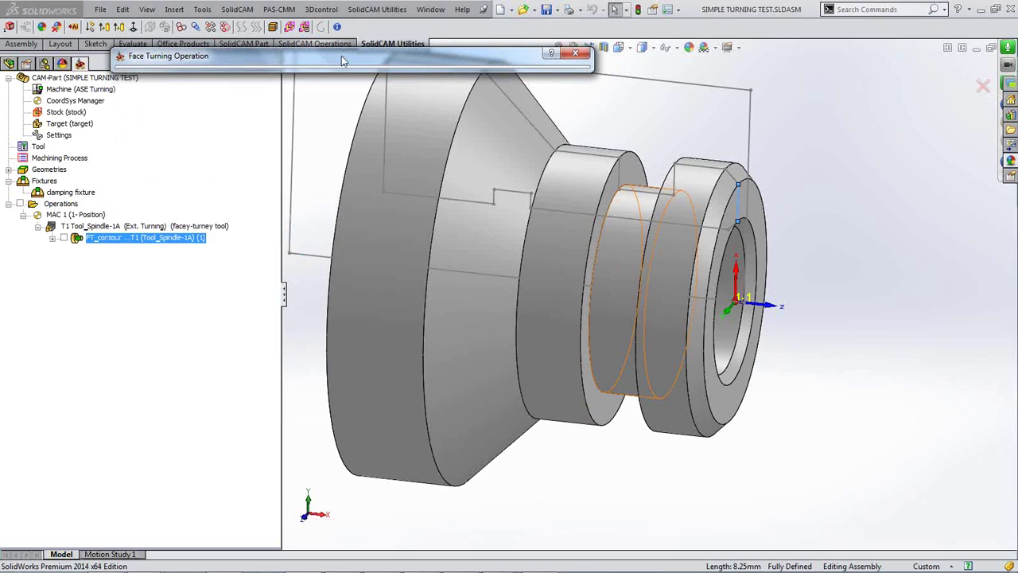
click(63, 237)
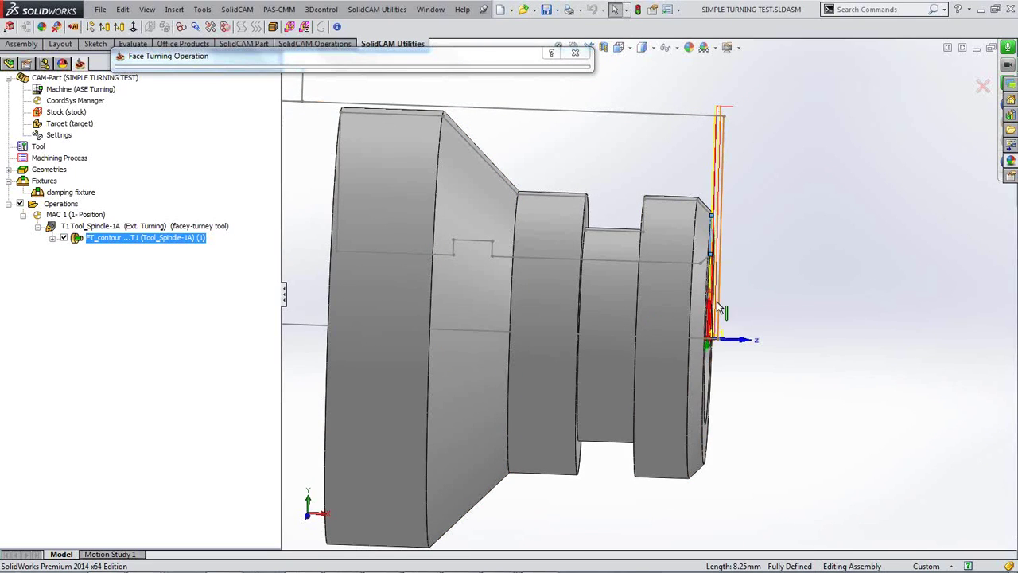
double_click(449, 62)
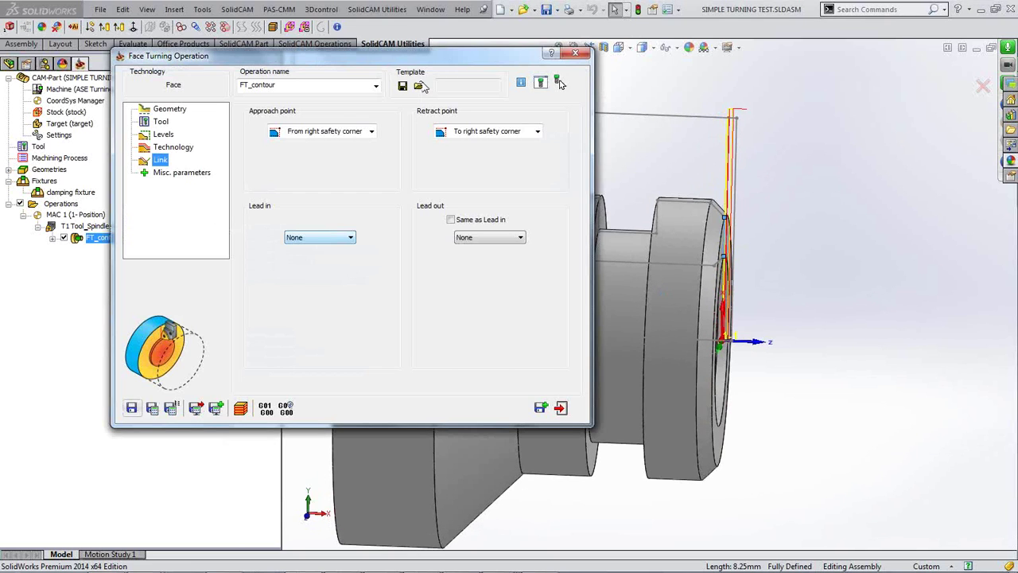
click(167, 148)
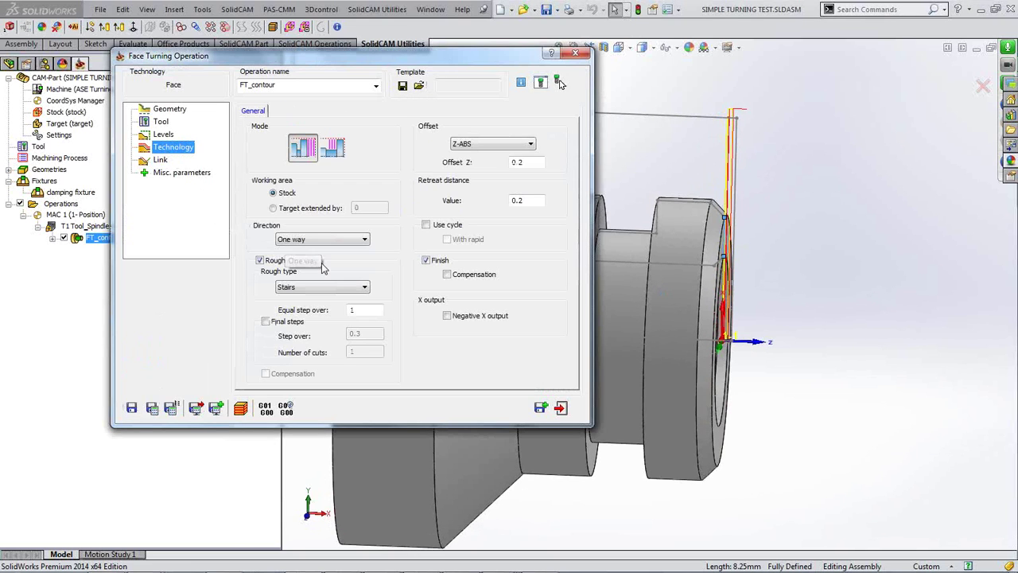
click(361, 309)
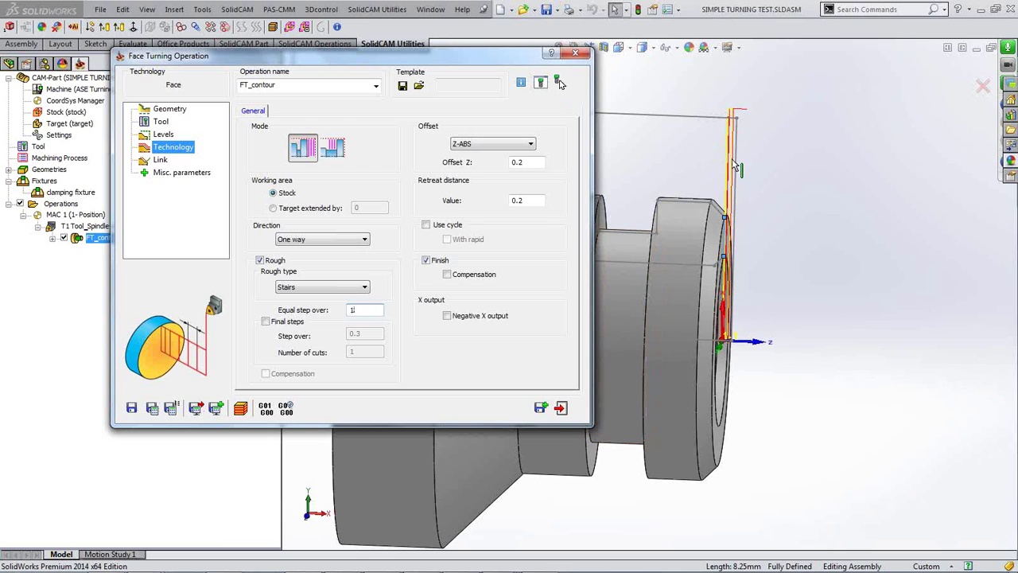
- Open the face operation's simulation in Turning mode, framing the front end of the stock
click(240, 407)
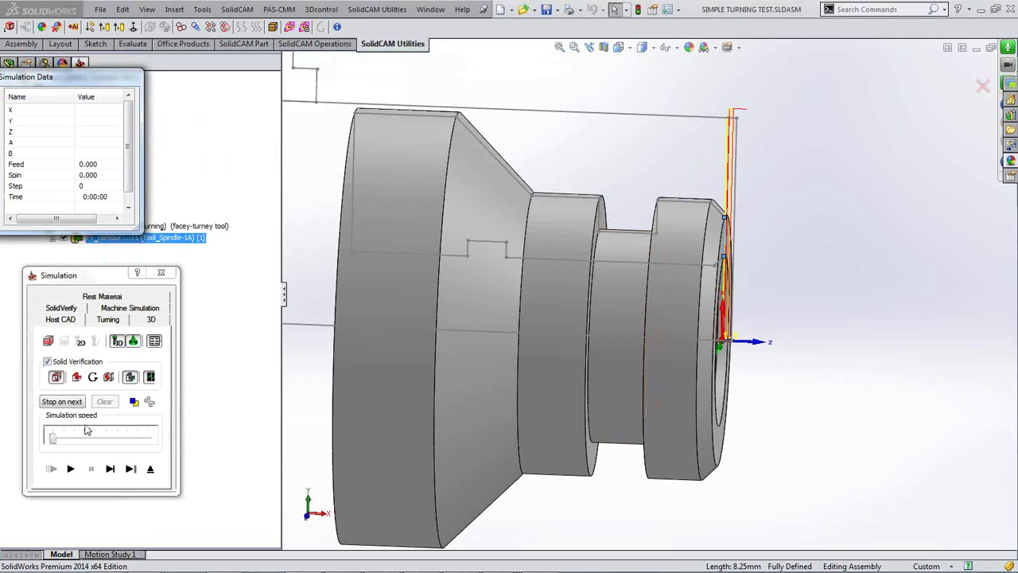
click(107, 320)
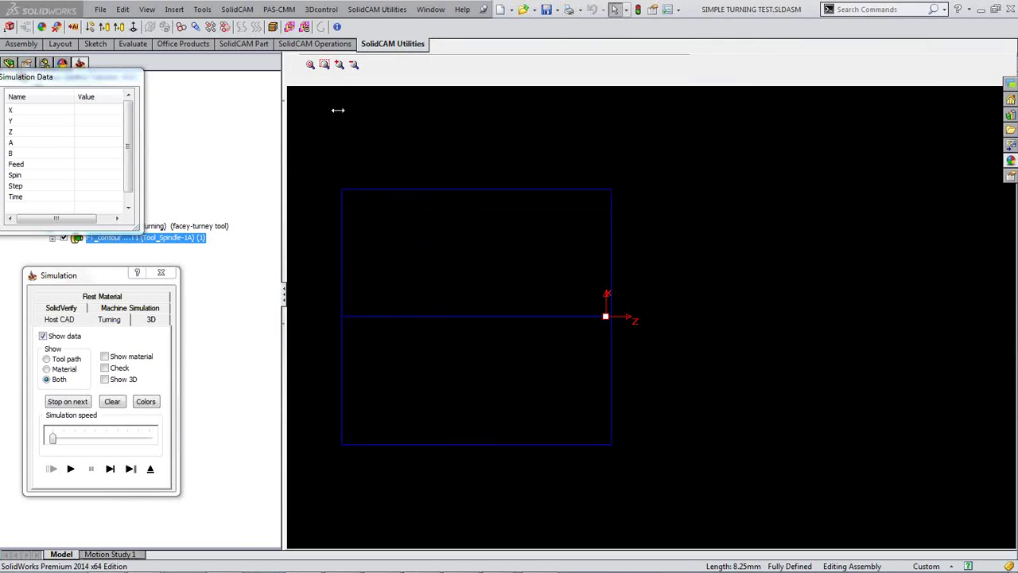
click(325, 66)
drag(559, 169, 680, 346)
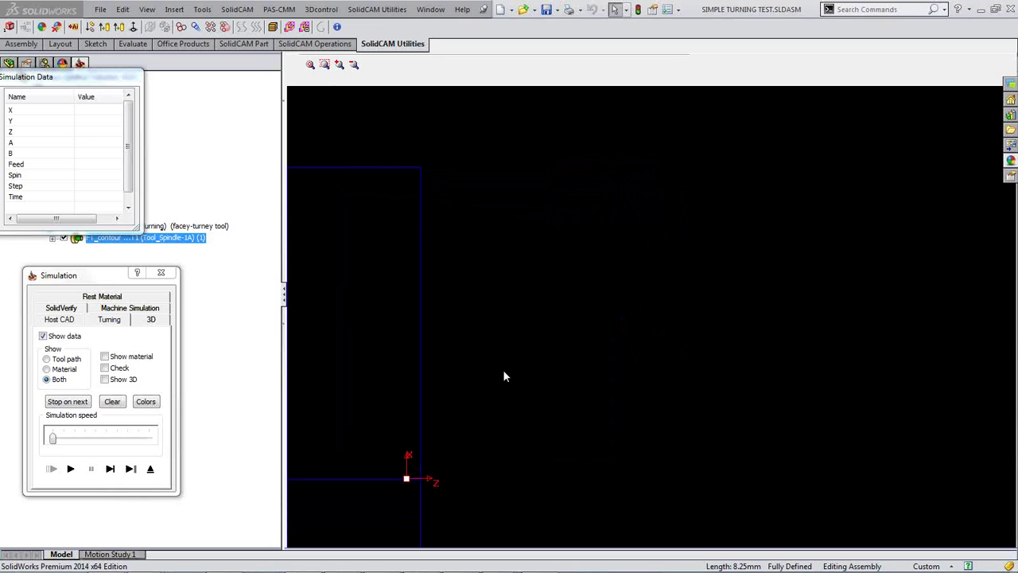
- Simulate the face operation one move at a time through the first roughing pass and its retreat
click(111, 469)
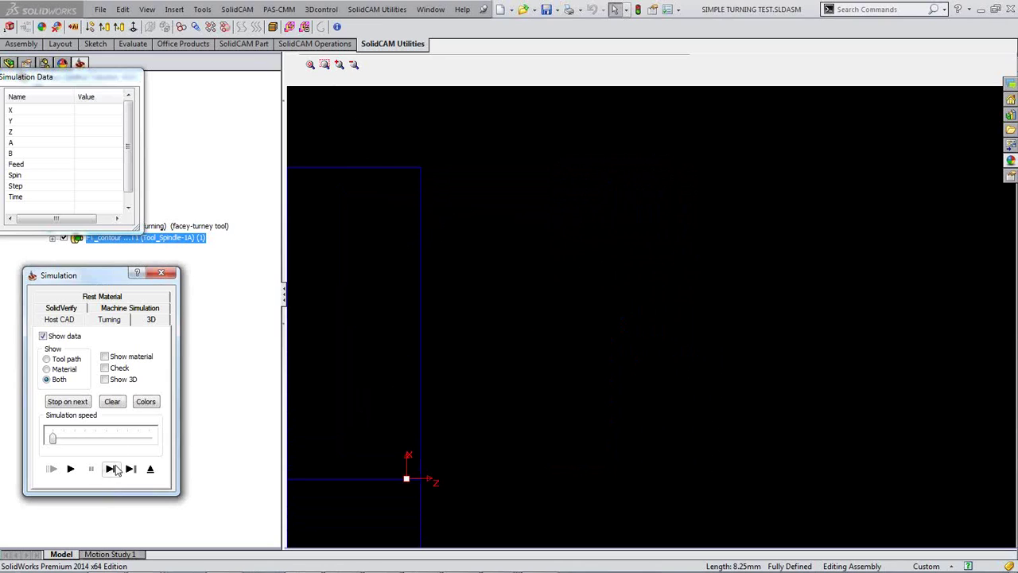
click(111, 469)
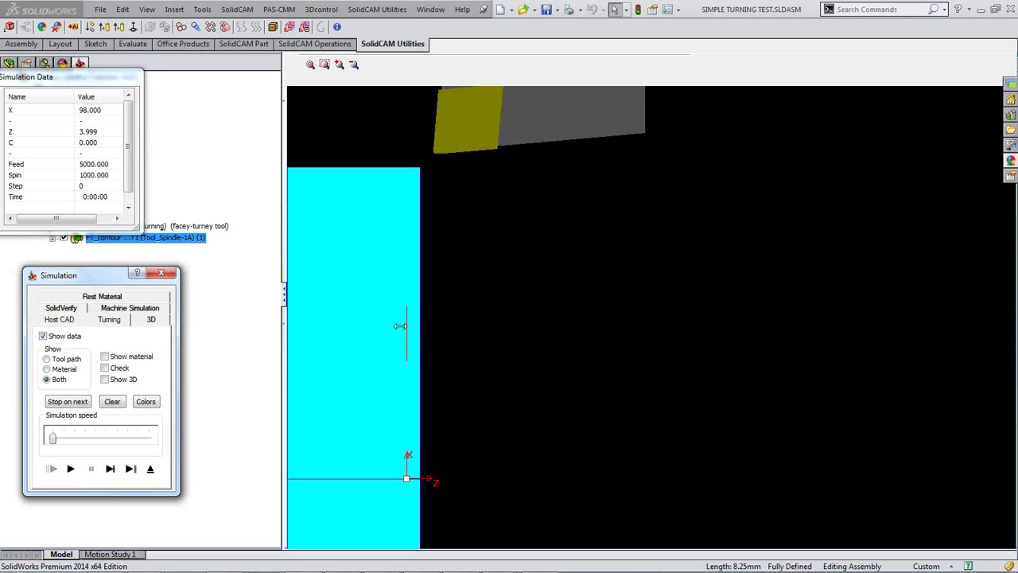
click(110, 469)
click(110, 468)
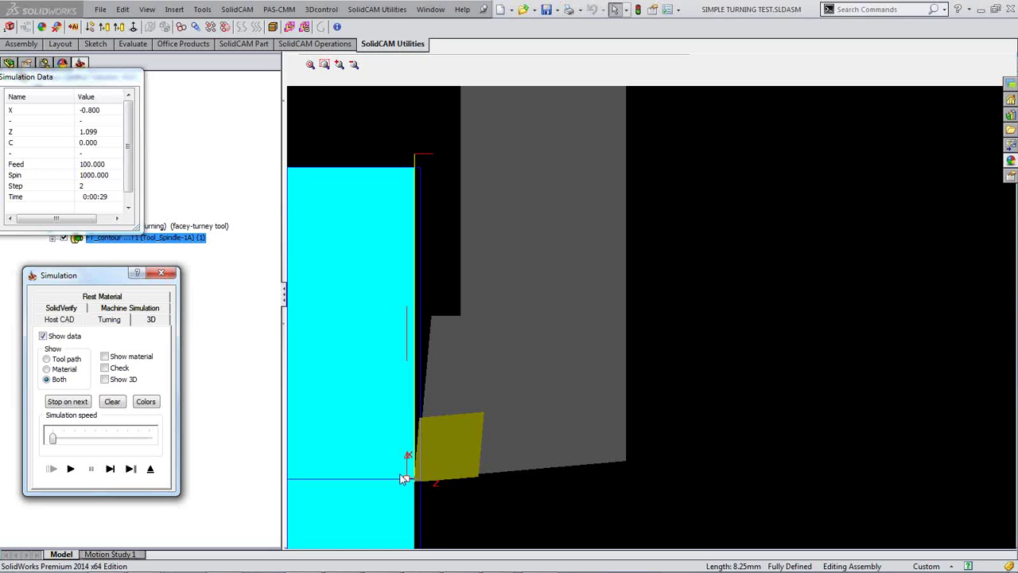
click(109, 469)
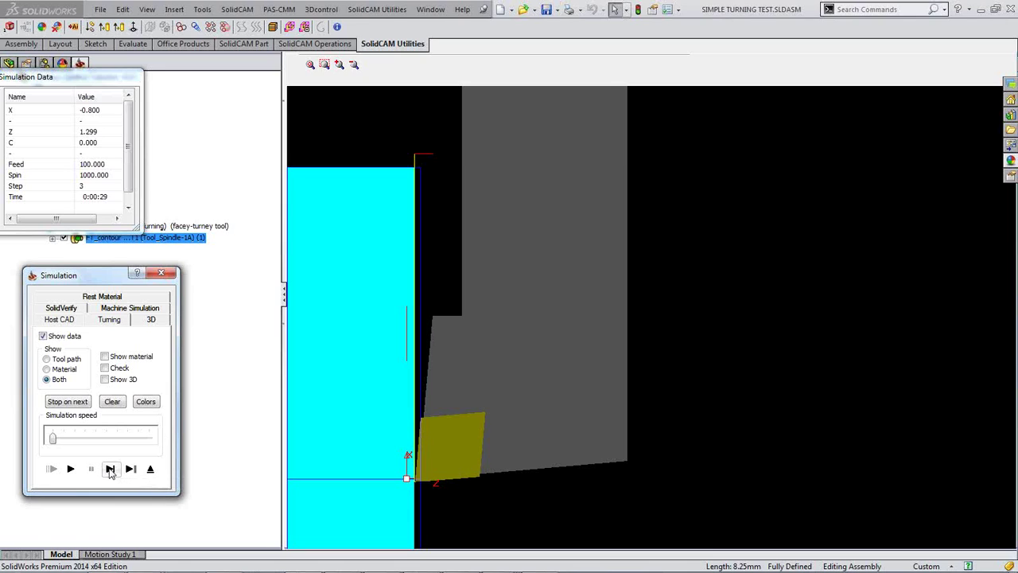
click(110, 470)
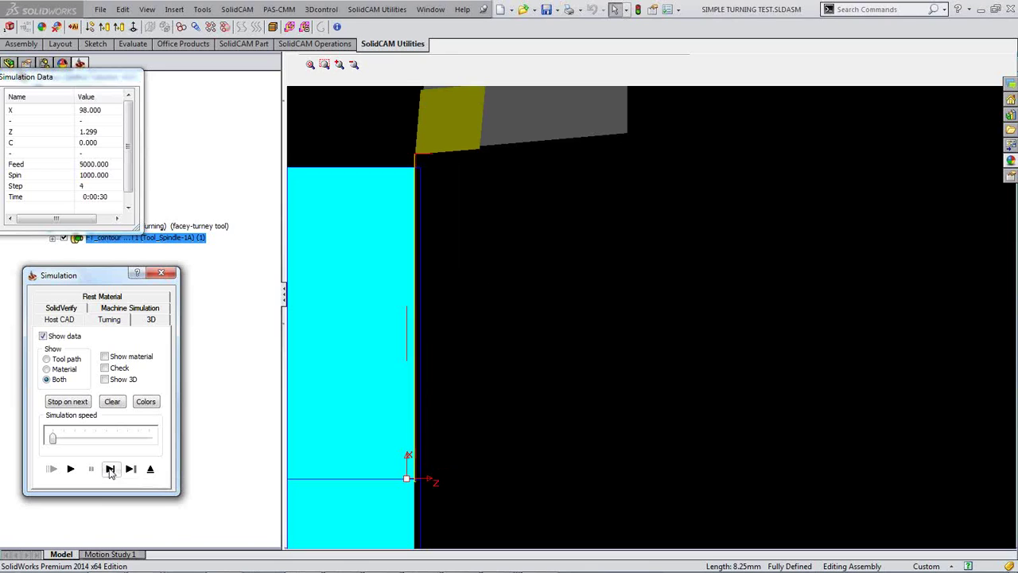
- Step the simulation through the remaining roughing pass and the finish pass, and close it
click(110, 469)
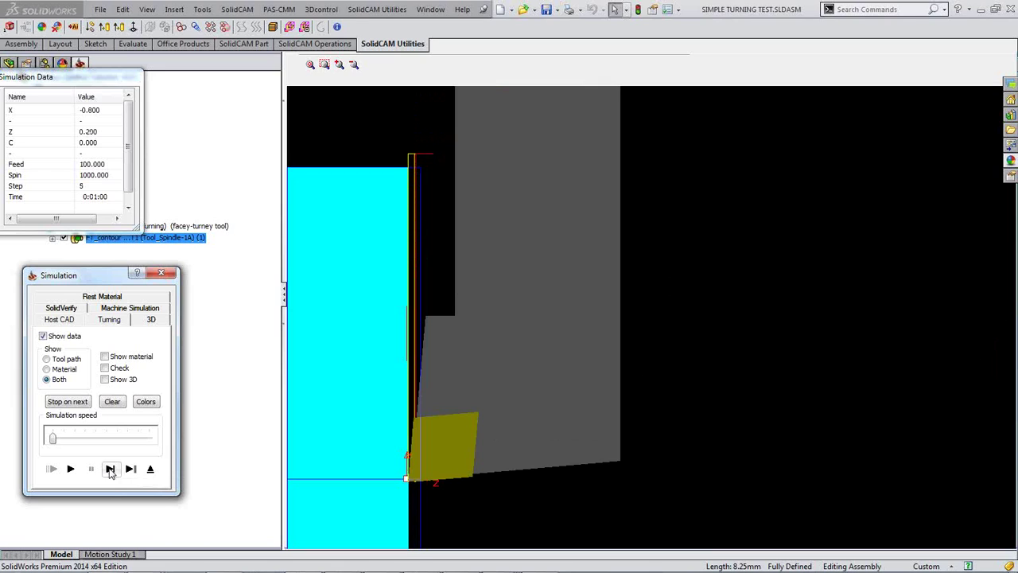
click(110, 470)
click(110, 469)
click(109, 469)
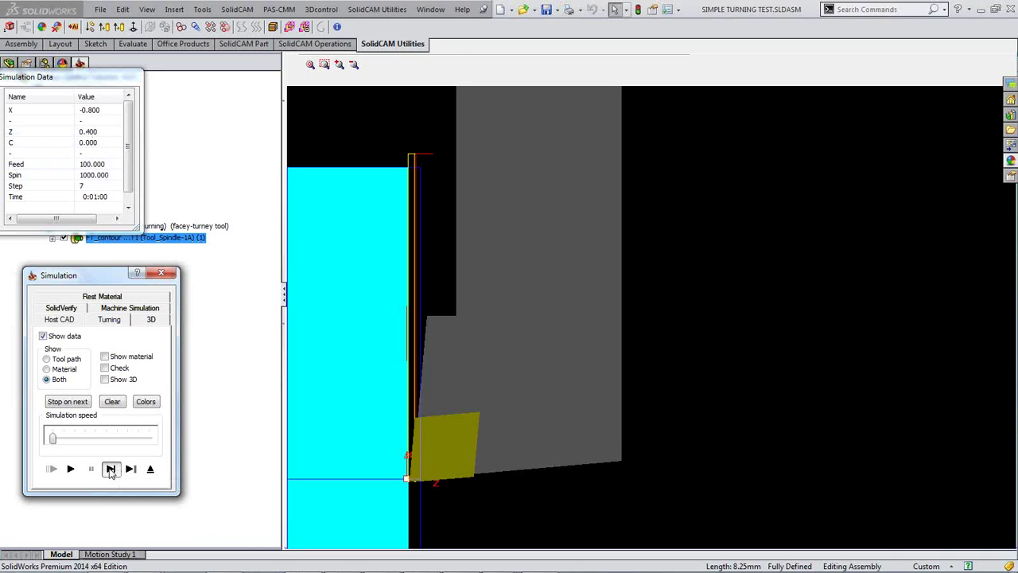
click(109, 469)
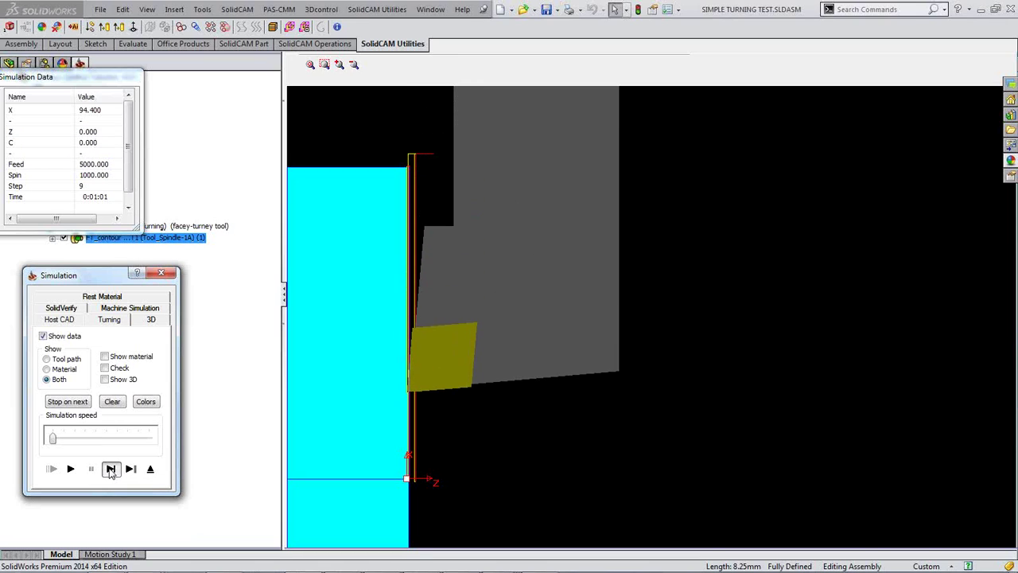
click(110, 469)
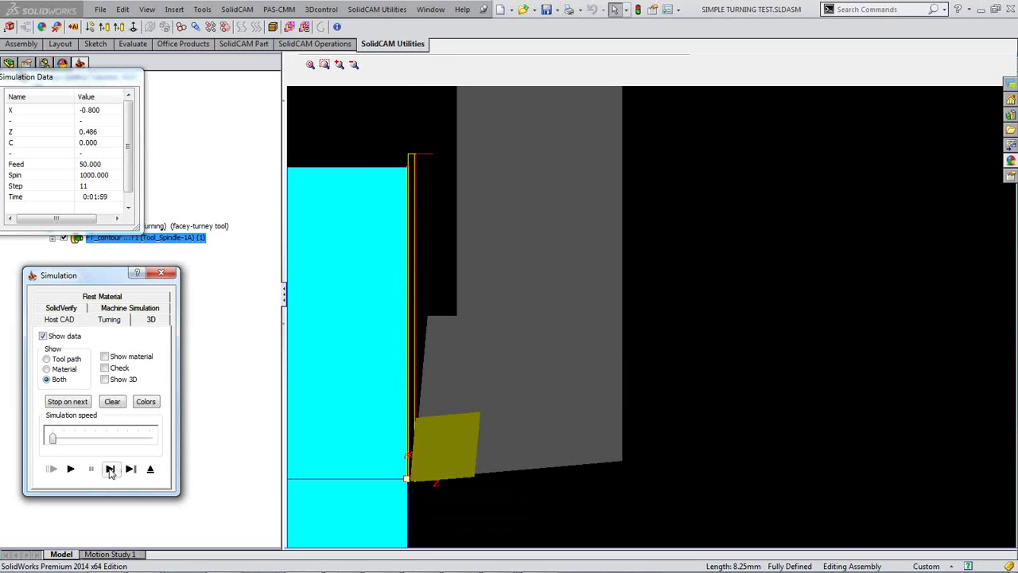
click(110, 469)
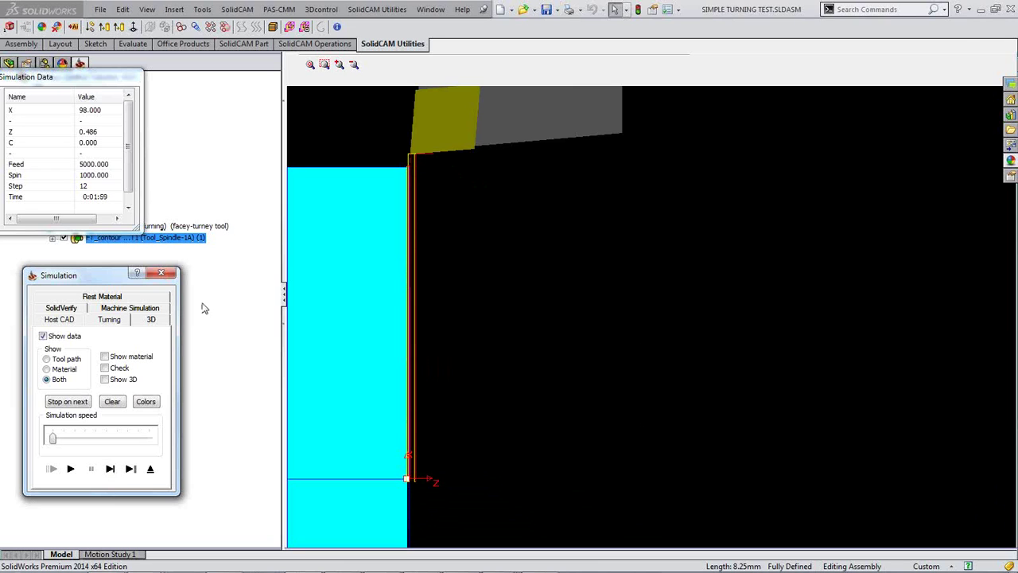
click(161, 272)
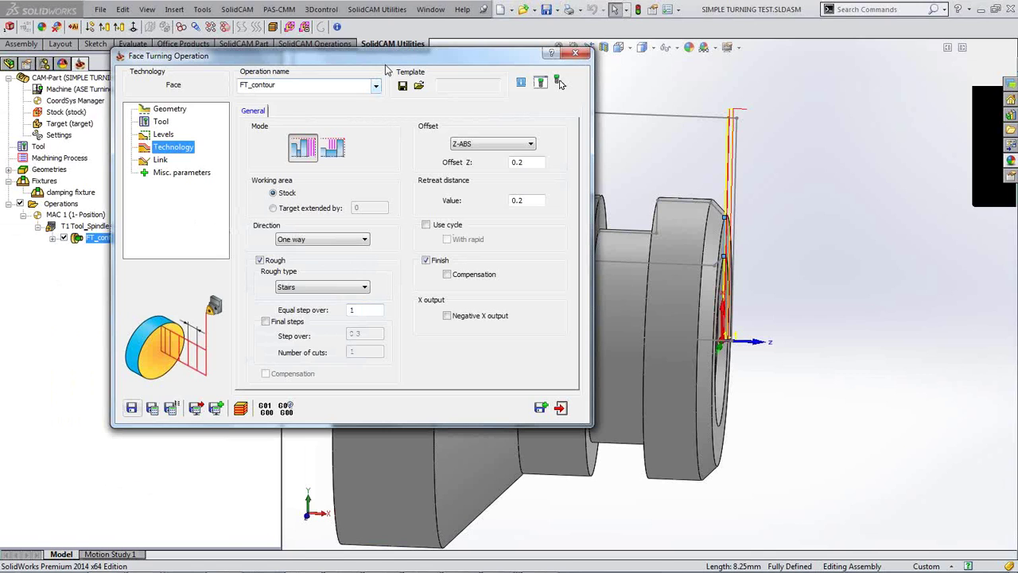
- Close the face turning operation and hide its toolpath on the model
drag(389, 62, 400, 82)
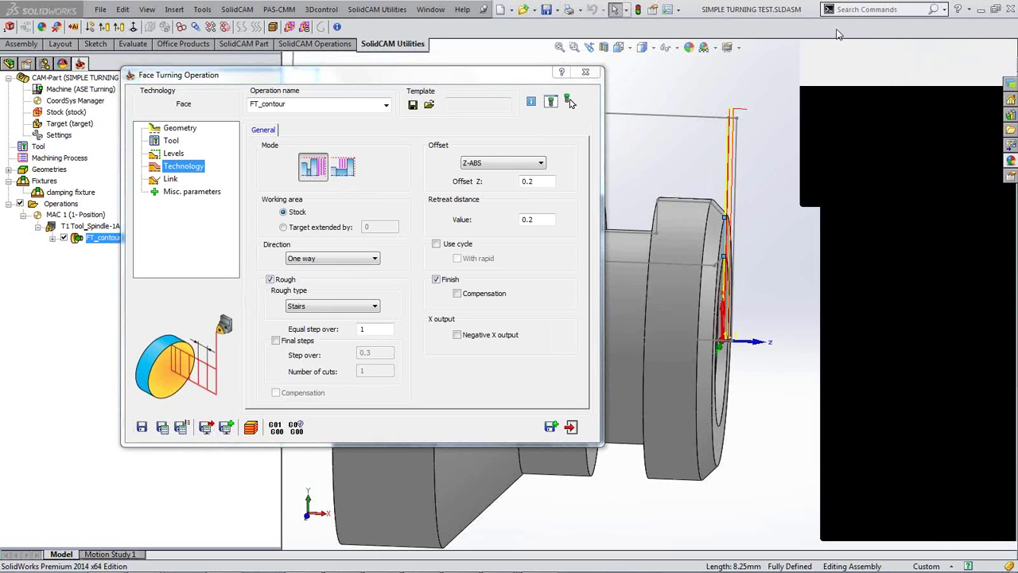
drag(477, 74, 502, 88)
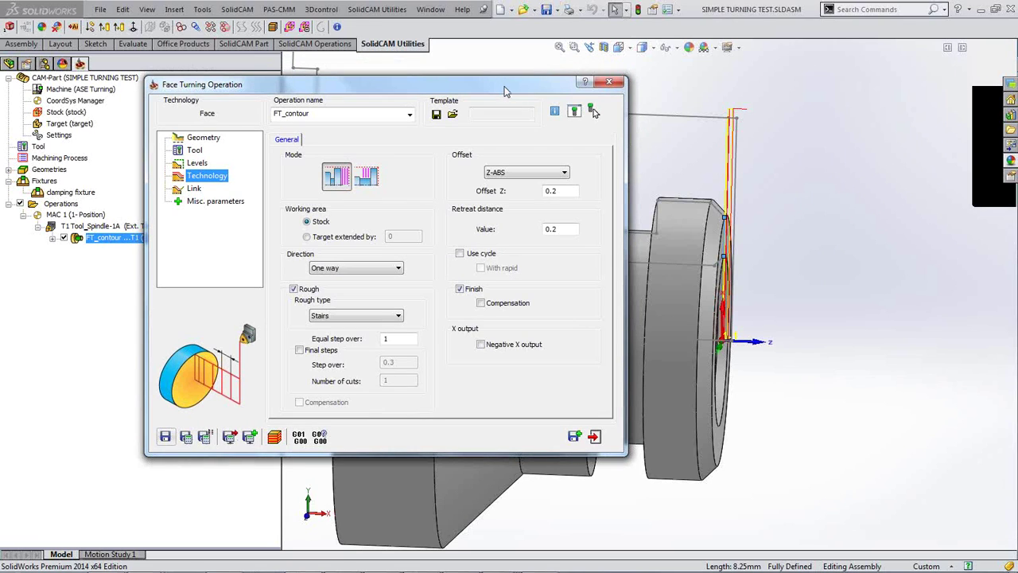
drag(502, 86, 509, 84)
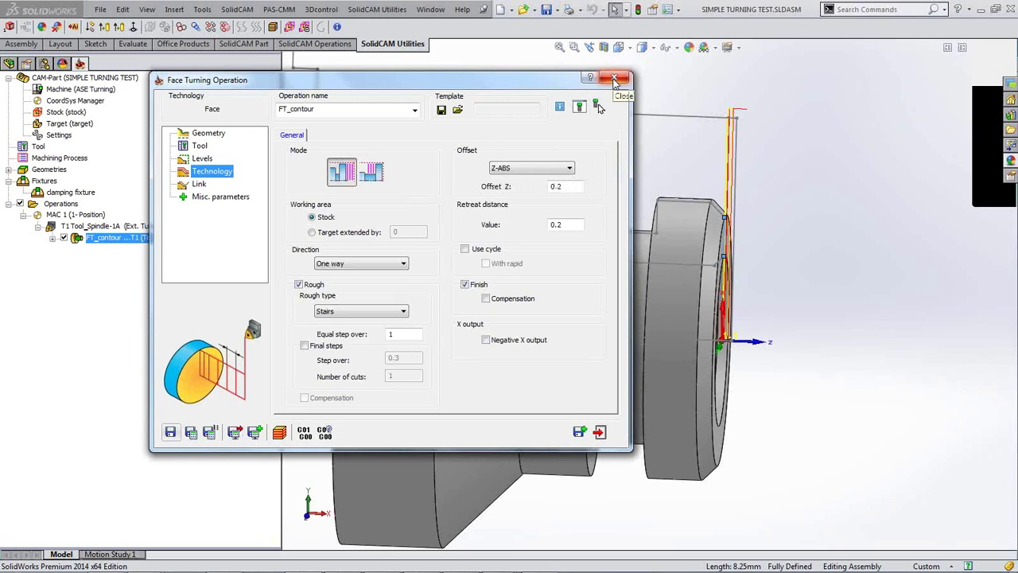
click(614, 80)
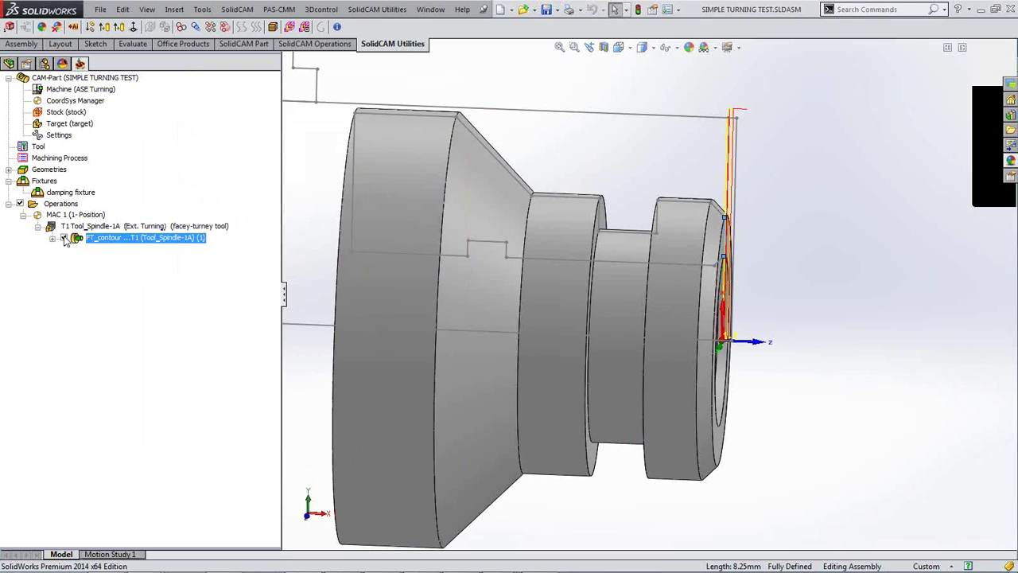
click(63, 237)
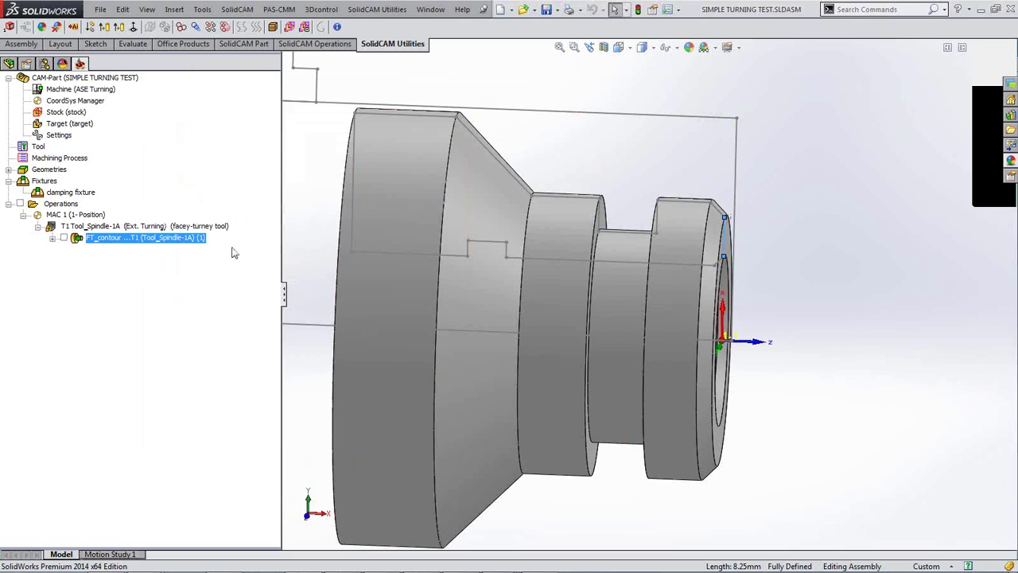
click(603, 164)
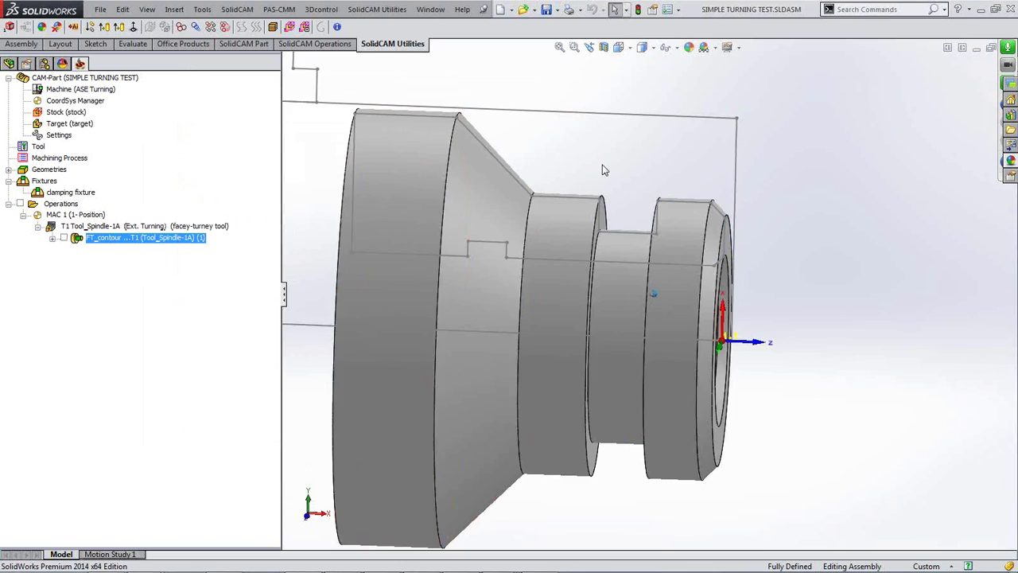
- Add a Turning operation after the face operation and set its geometry type to Solid
right_click(123, 240)
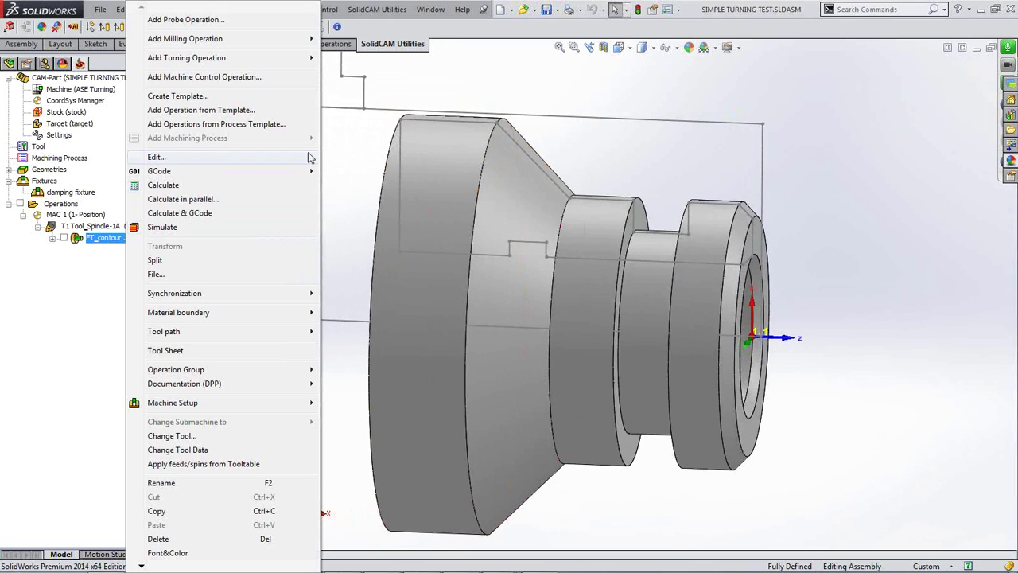
mouse_move(227, 60)
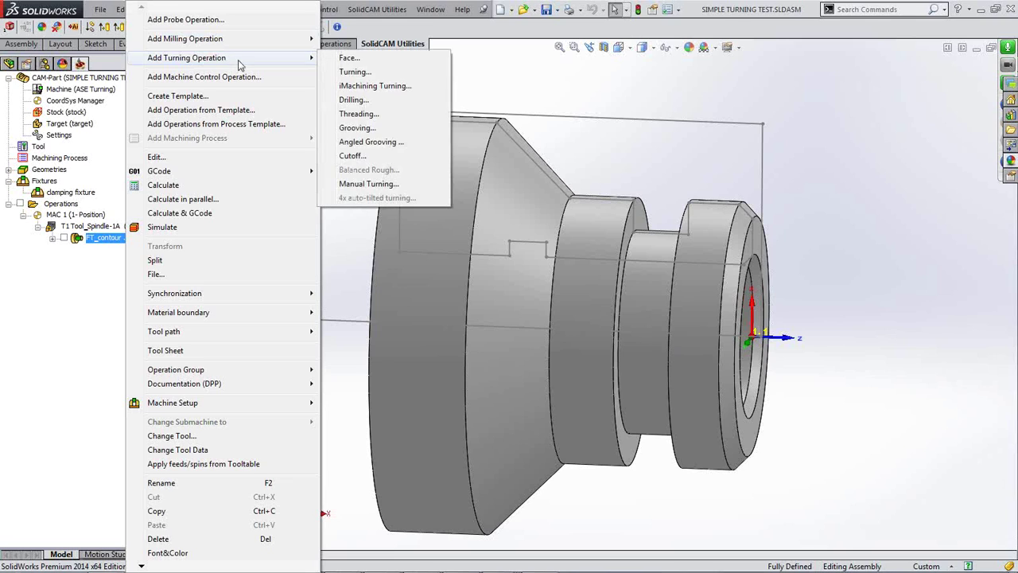
click(355, 73)
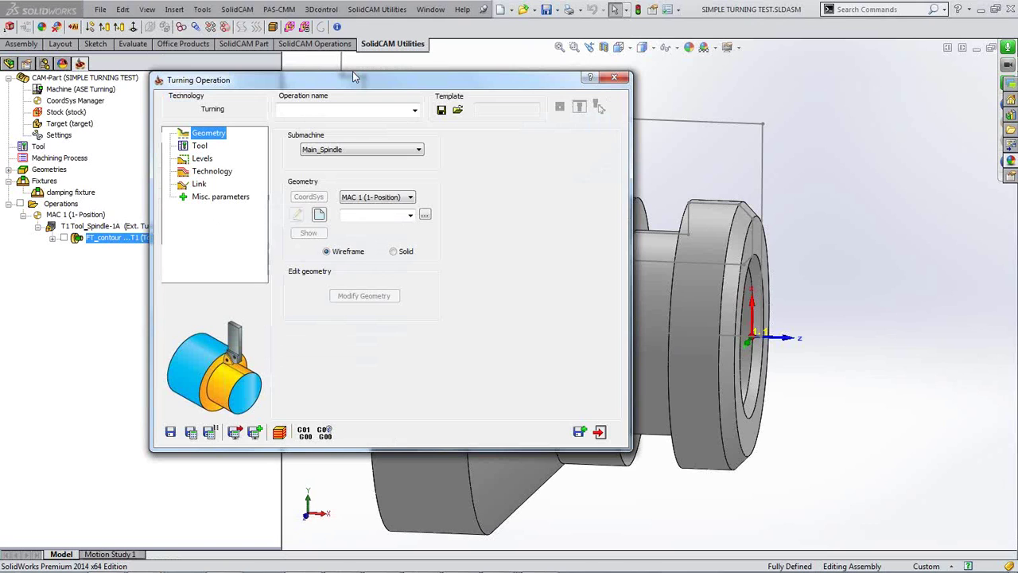
drag(369, 84, 335, 76)
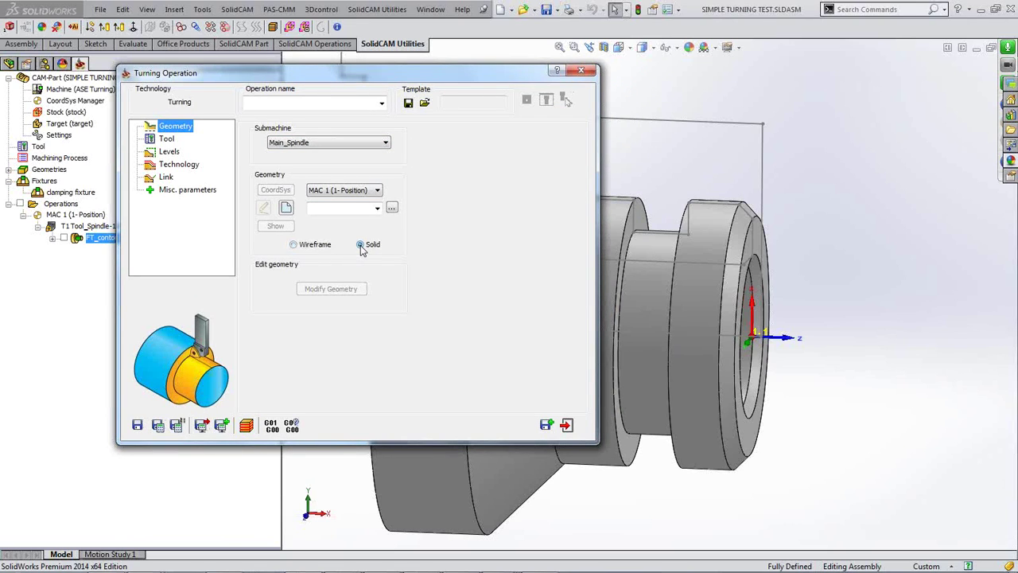
- Define the turning geometry as a counter-clockwise chain from the front outer chamfer face to the largest-diameter cylindrical face
click(288, 210)
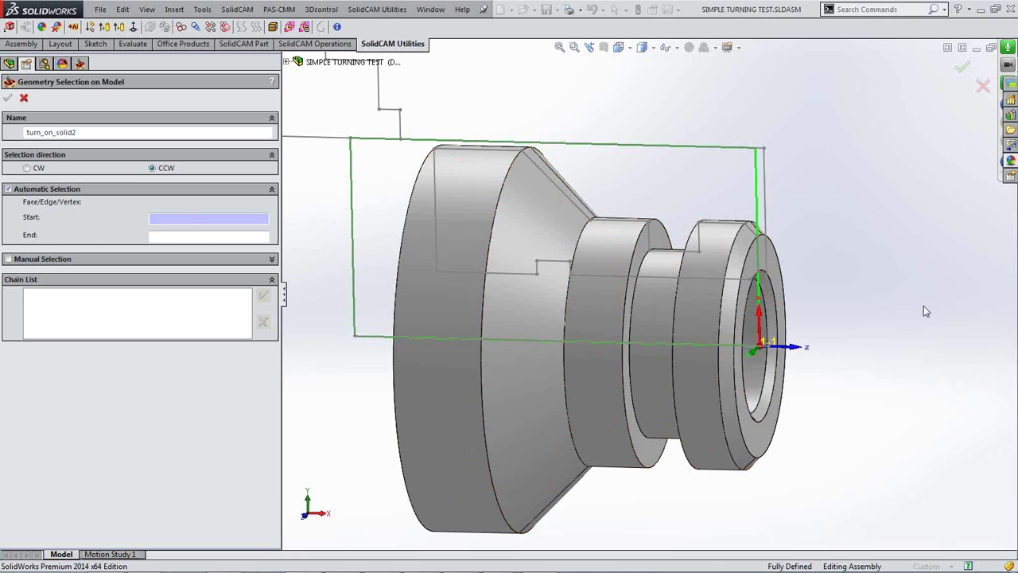
click(743, 239)
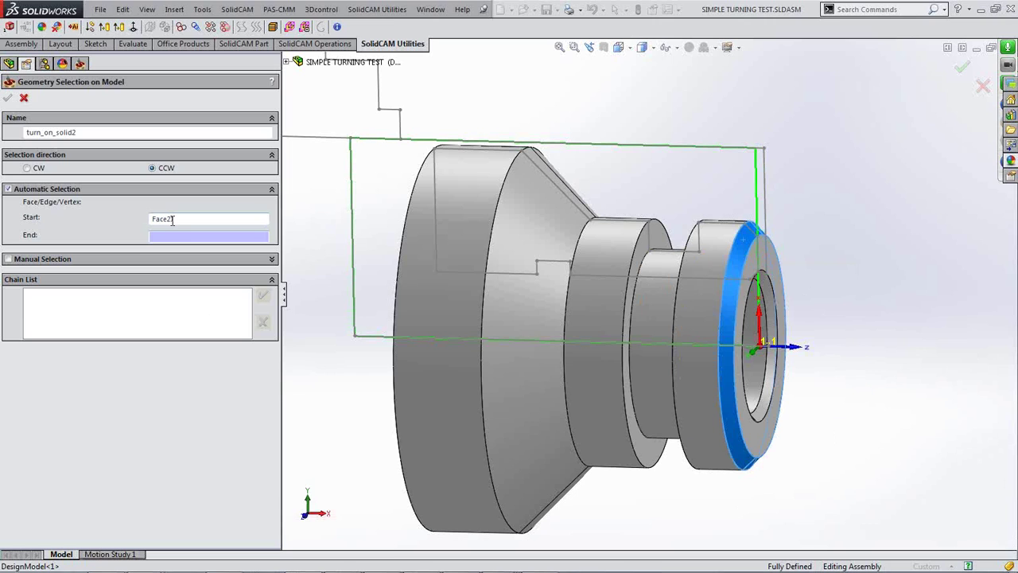
click(459, 186)
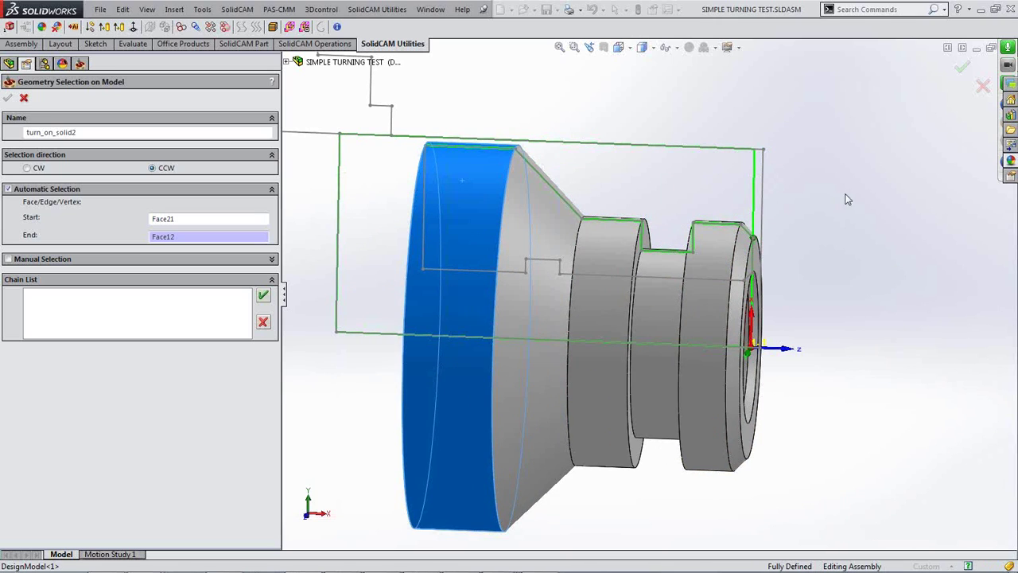
click(263, 296)
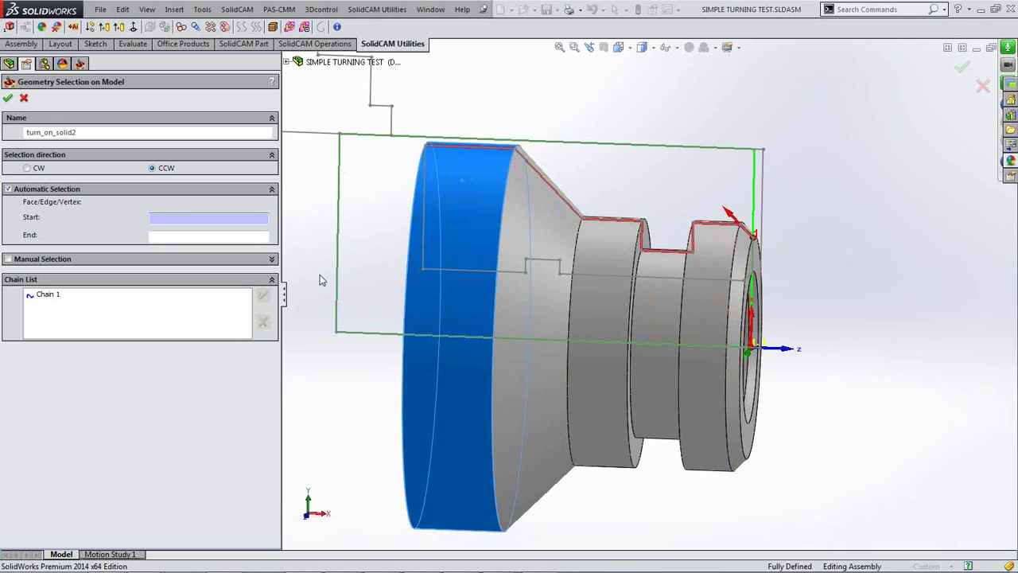
click(9, 99)
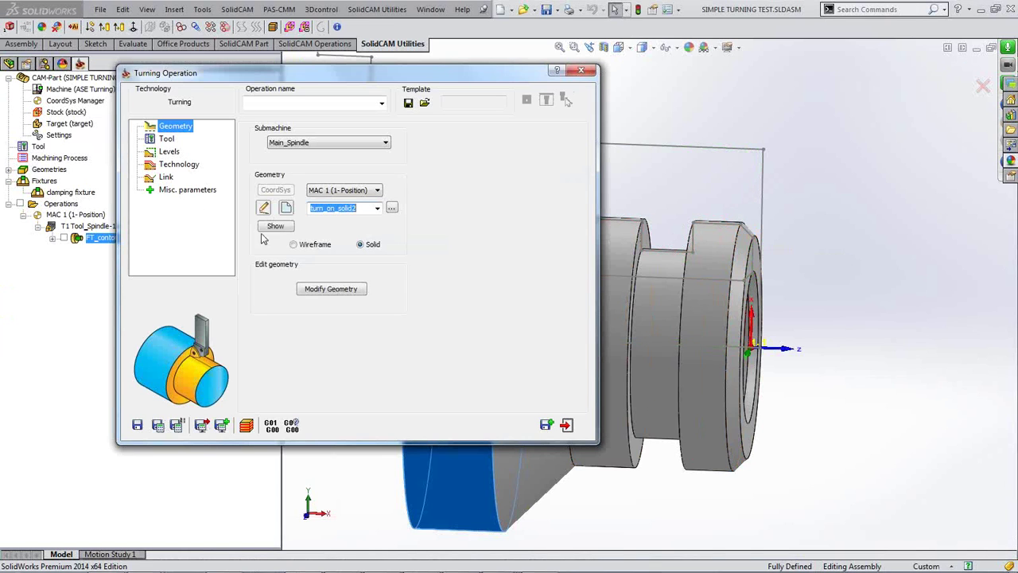
- Modify the turning geometry by extending the chain's end tangentially by a distance of 3
click(337, 292)
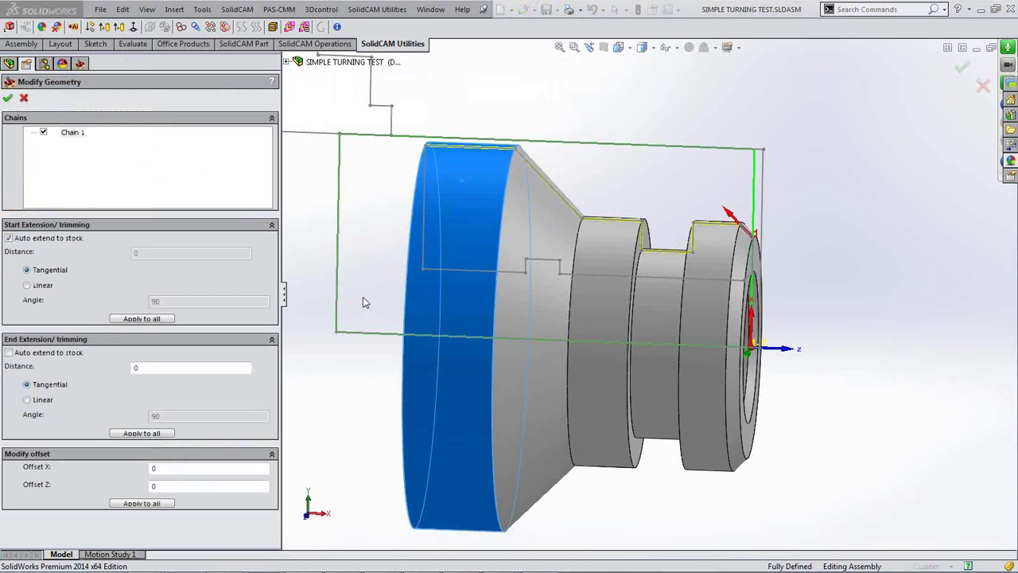
click(366, 295)
middle_drag(366, 294, 429, 235)
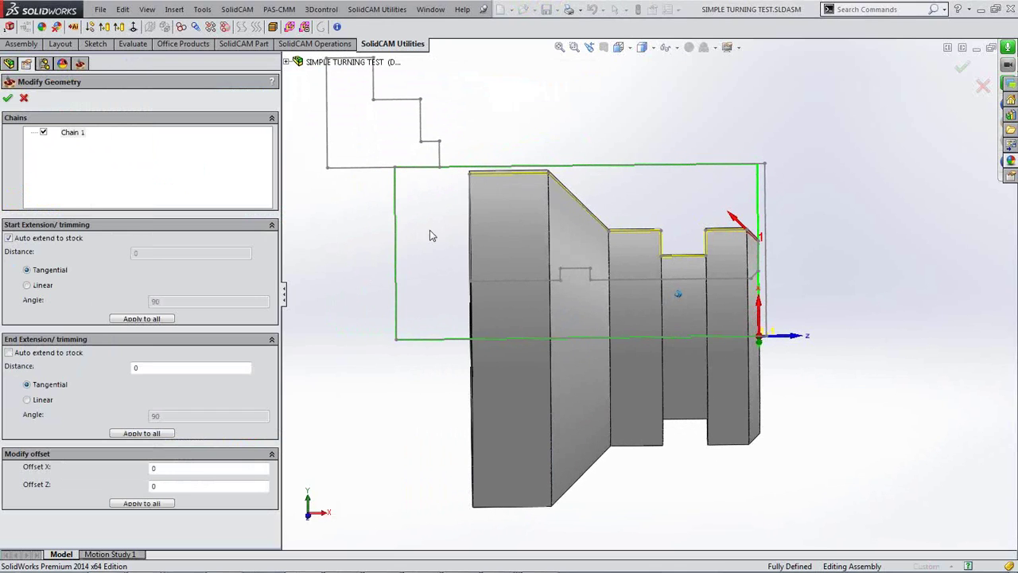
middle_drag(453, 191, 356, 241)
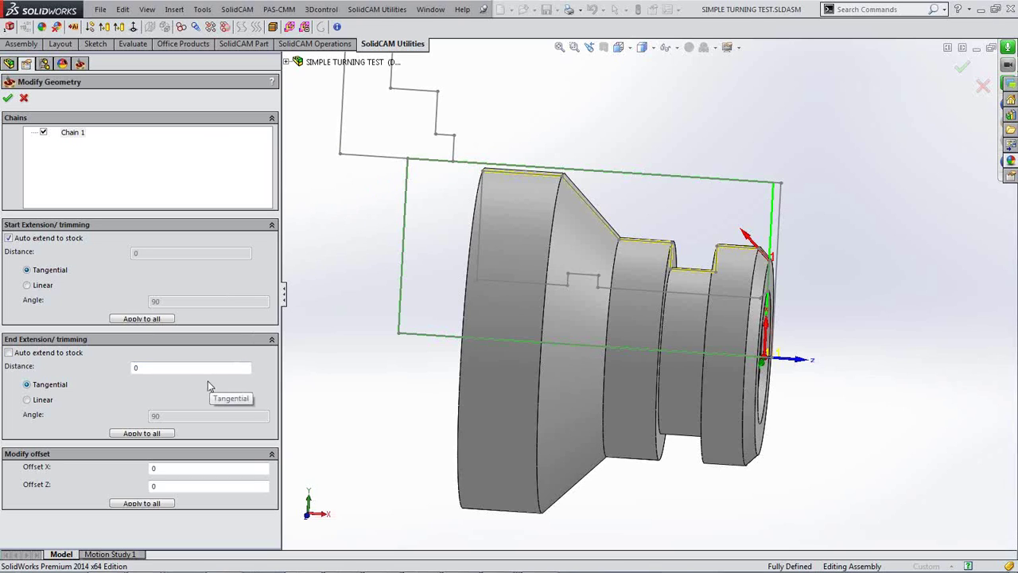
click(133, 370)
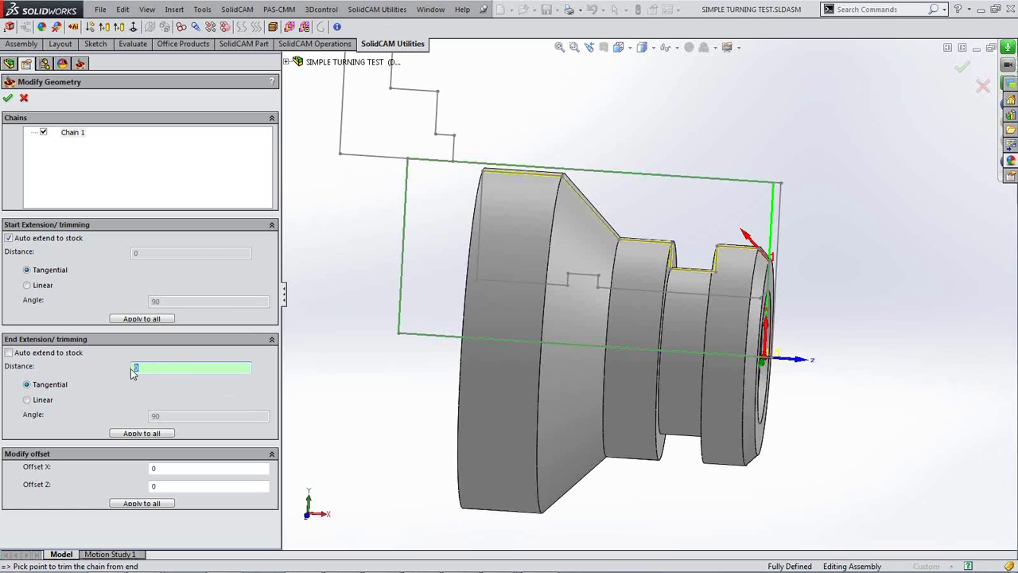
text(3)
scroll(467, 217, down, 5)
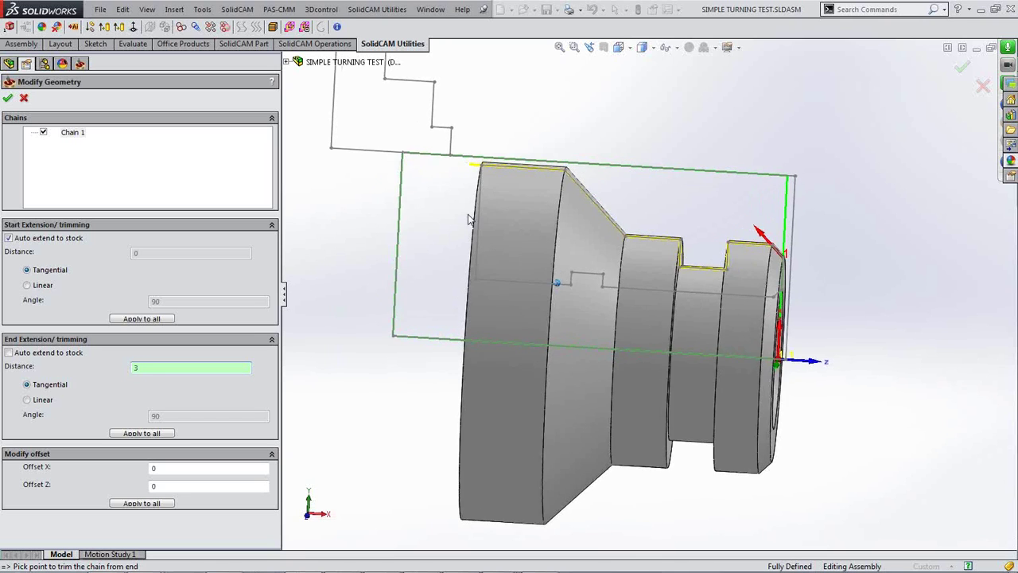
scroll(467, 214, down, 1)
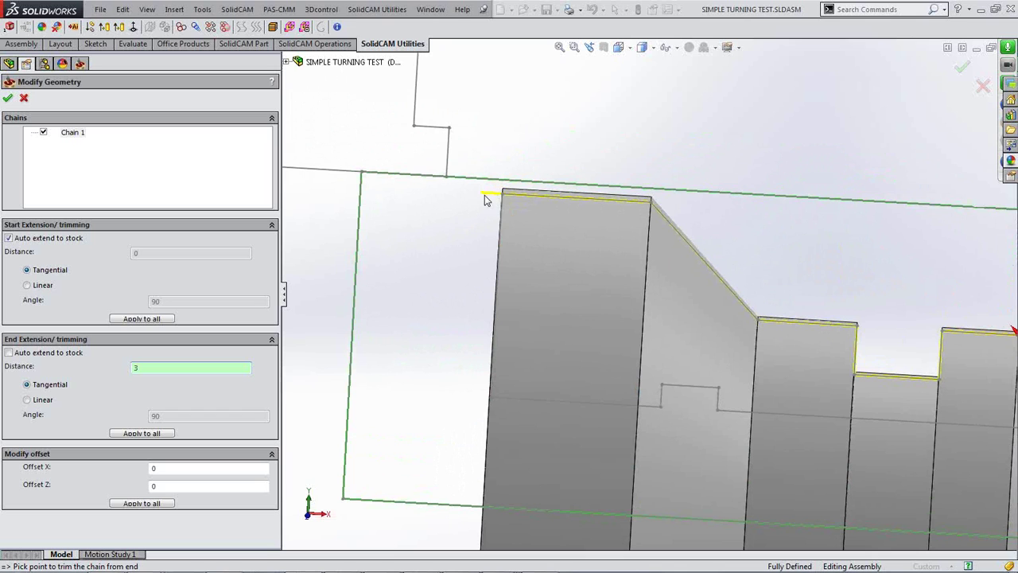
- Accept the modified chain geometry and assign the existing external turning tool number 1 to the turning operation
middle_drag(485, 196, 403, 40)
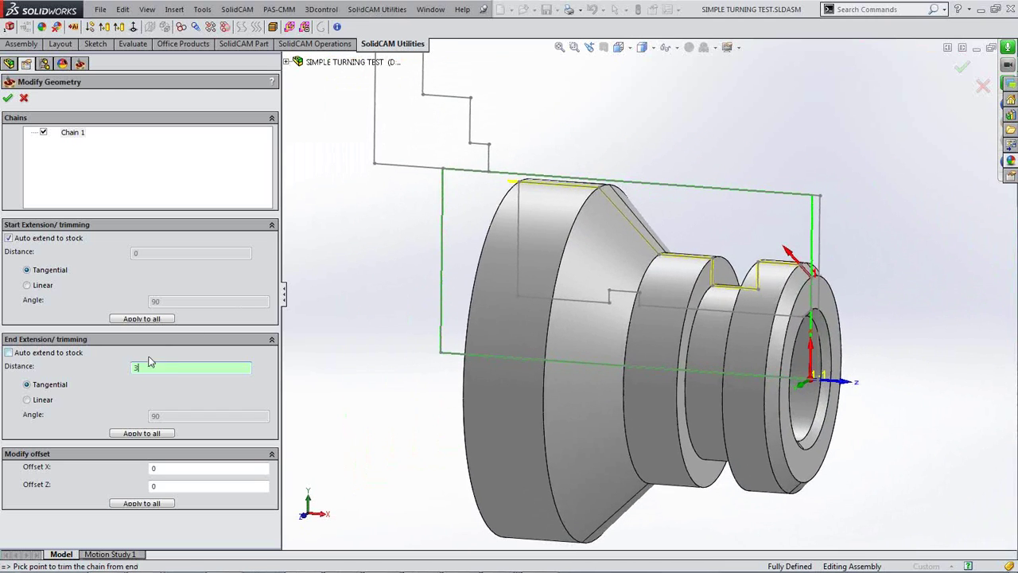
click(8, 97)
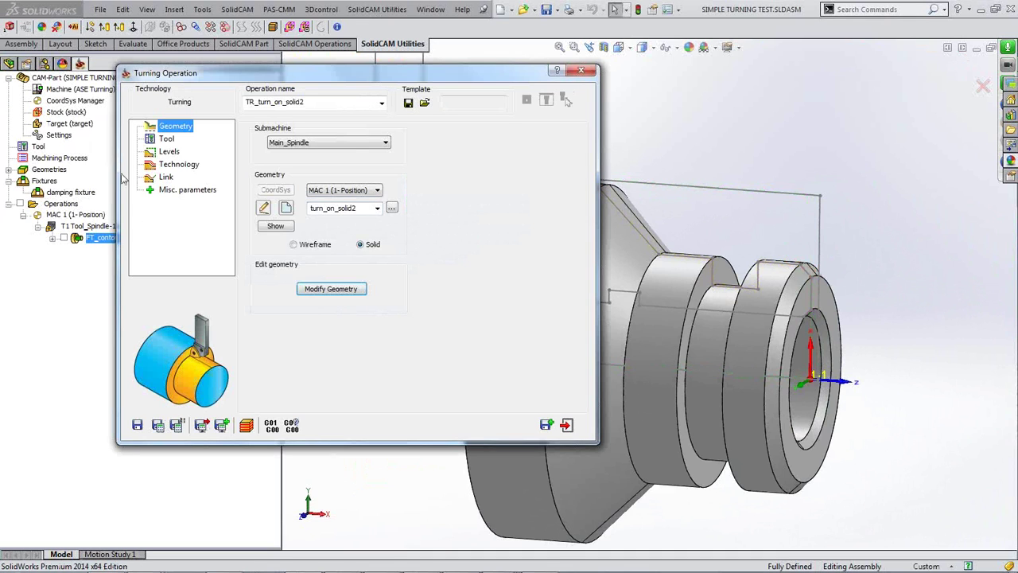
click(166, 139)
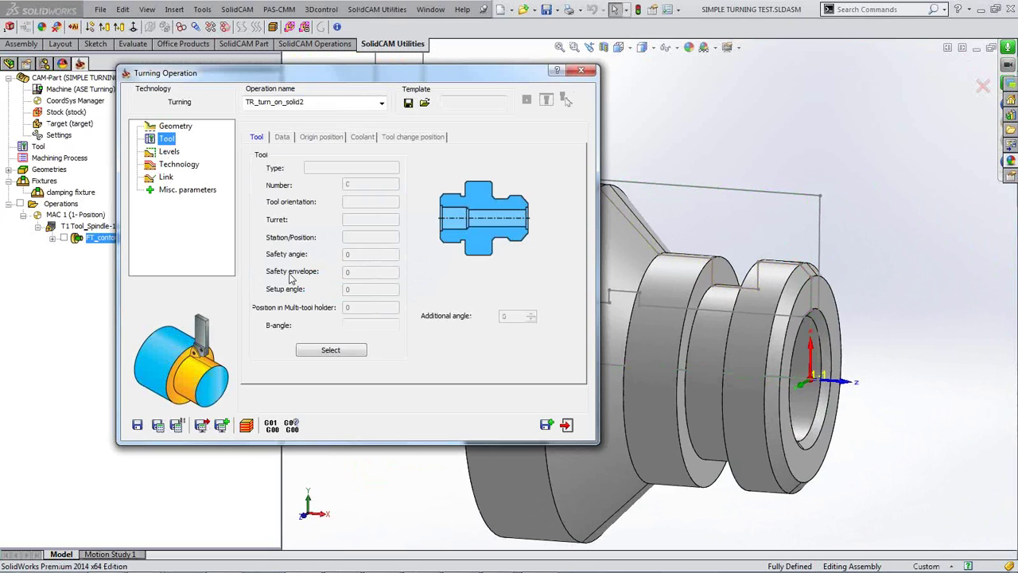
click(331, 350)
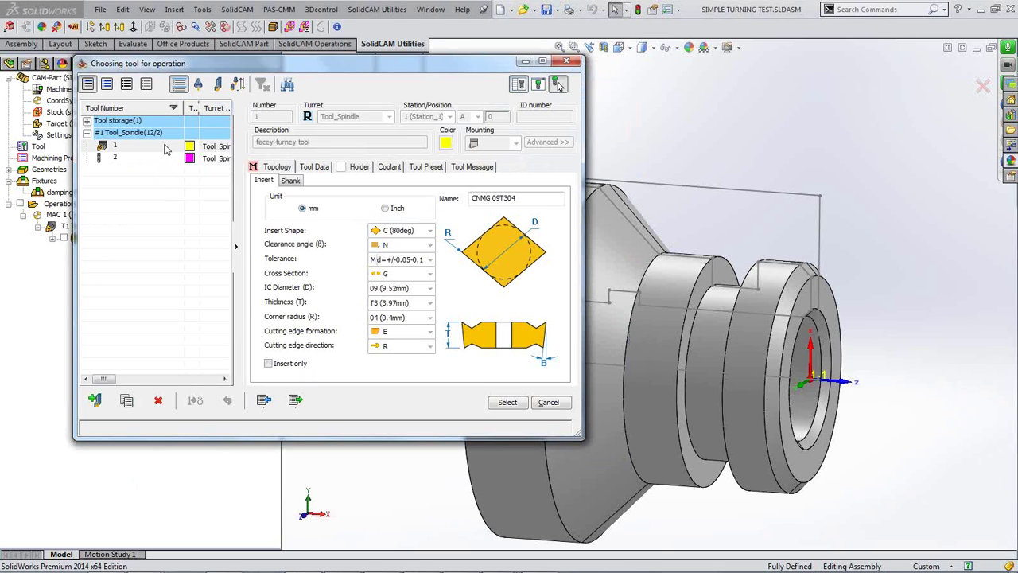
click(508, 402)
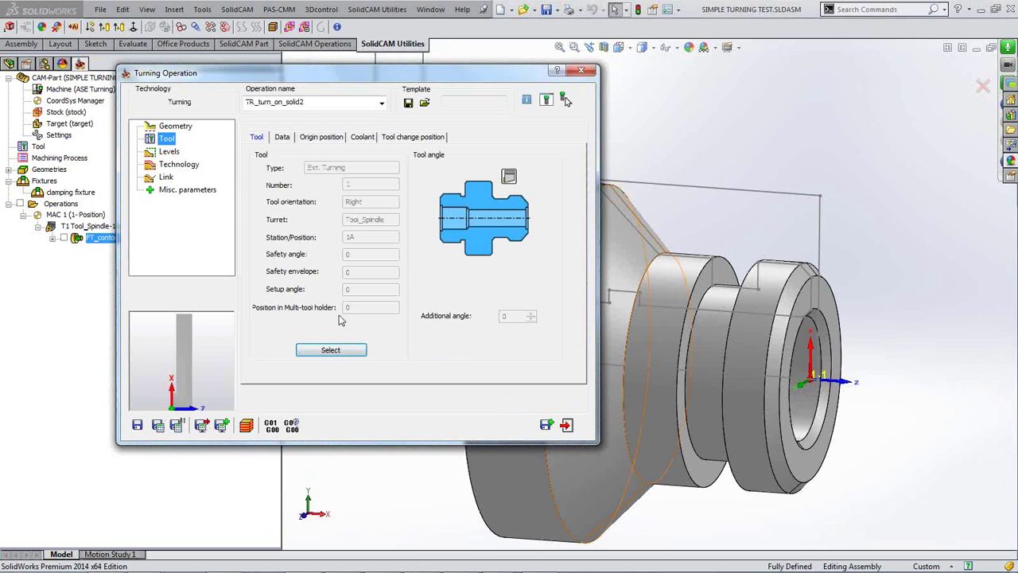
- Compare the Rough, Copy and Finish only work types in the technology settings, leaving Rough selected
click(178, 164)
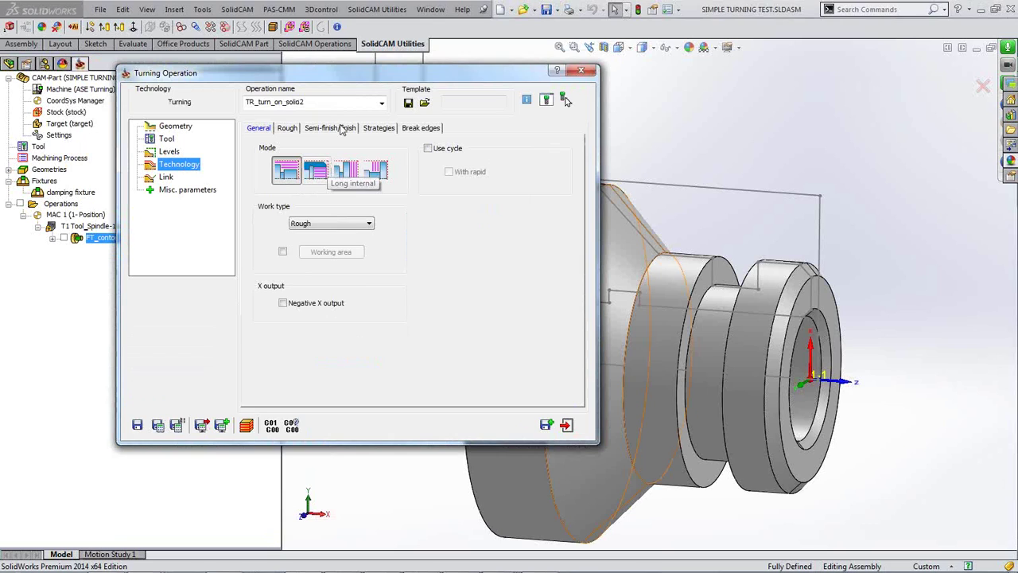
drag(362, 76, 336, 74)
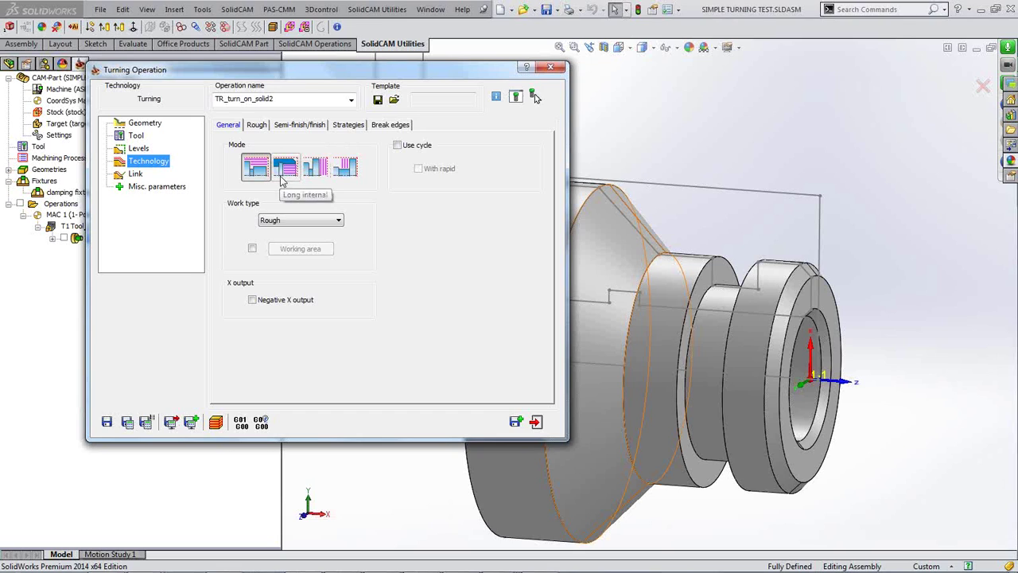
click(337, 221)
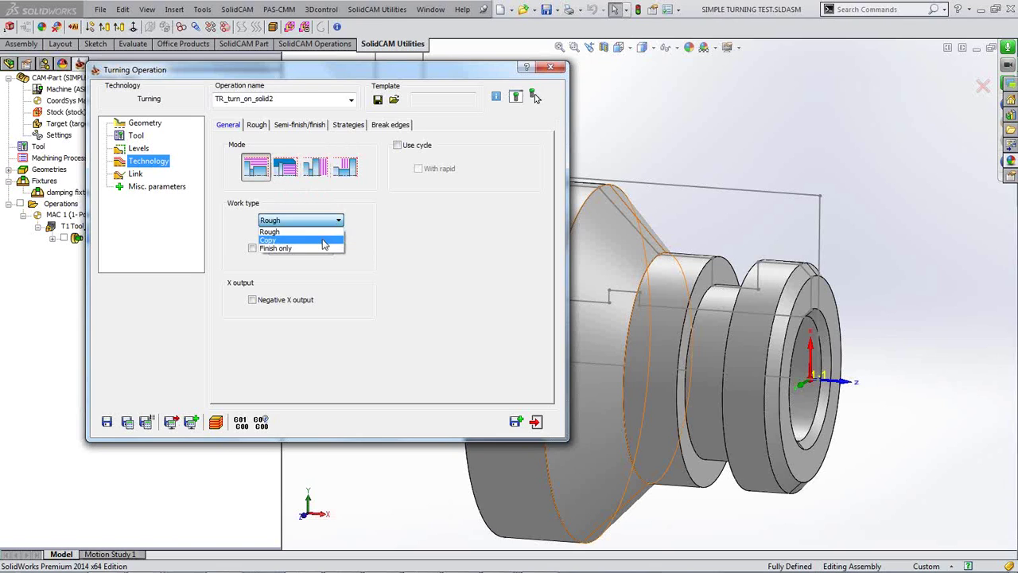
click(387, 240)
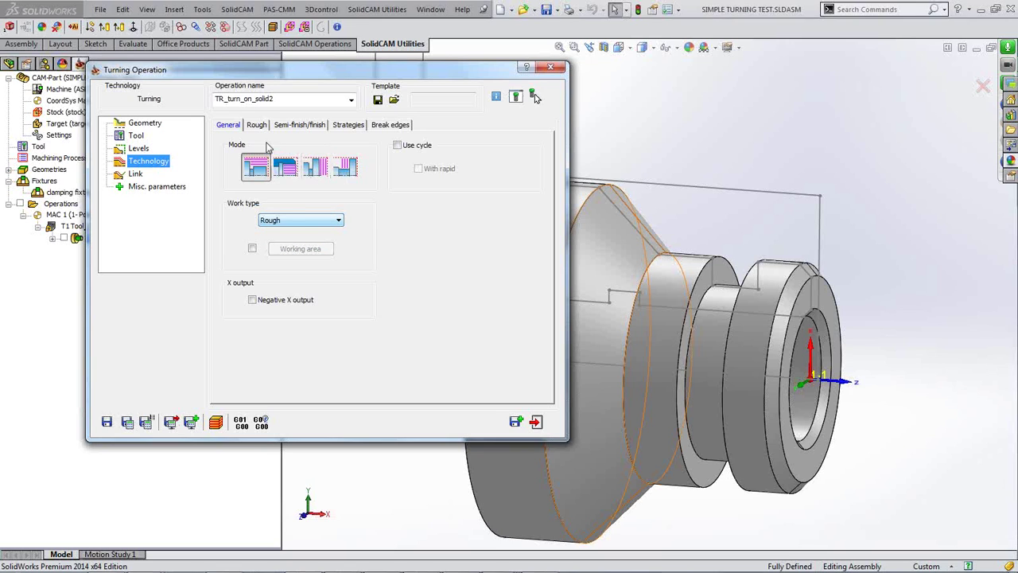
click(338, 220)
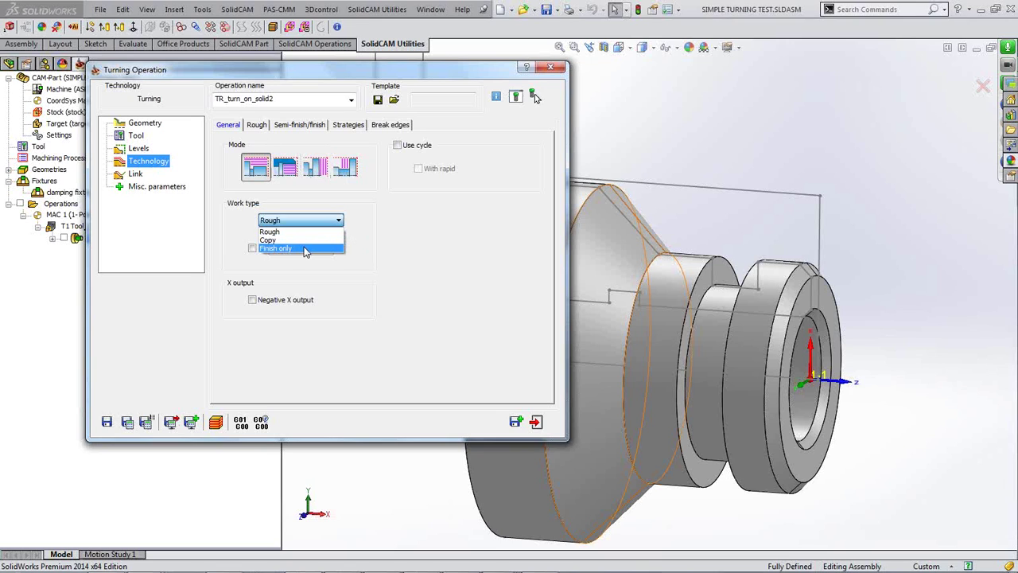
click(311, 249)
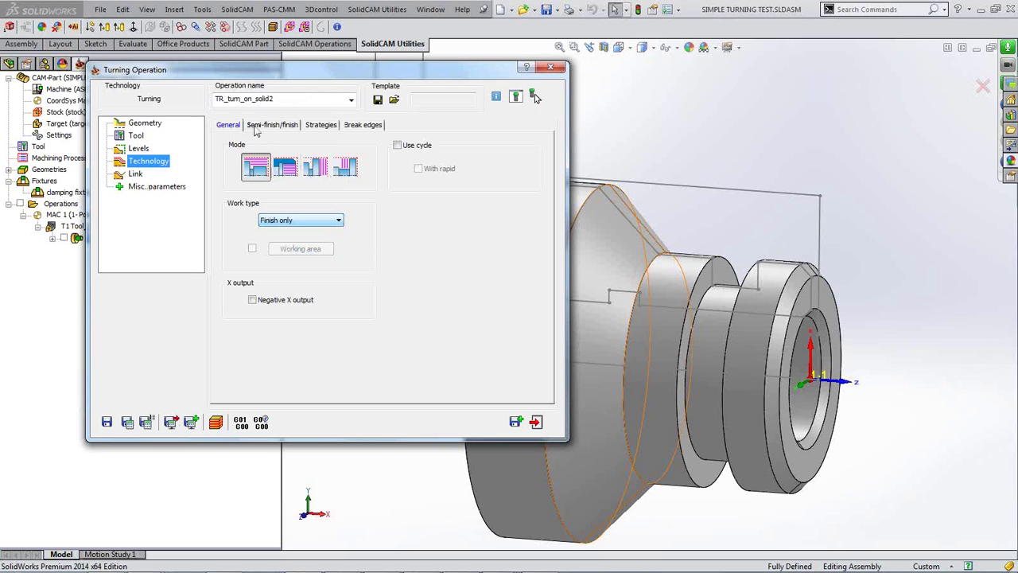
click(338, 220)
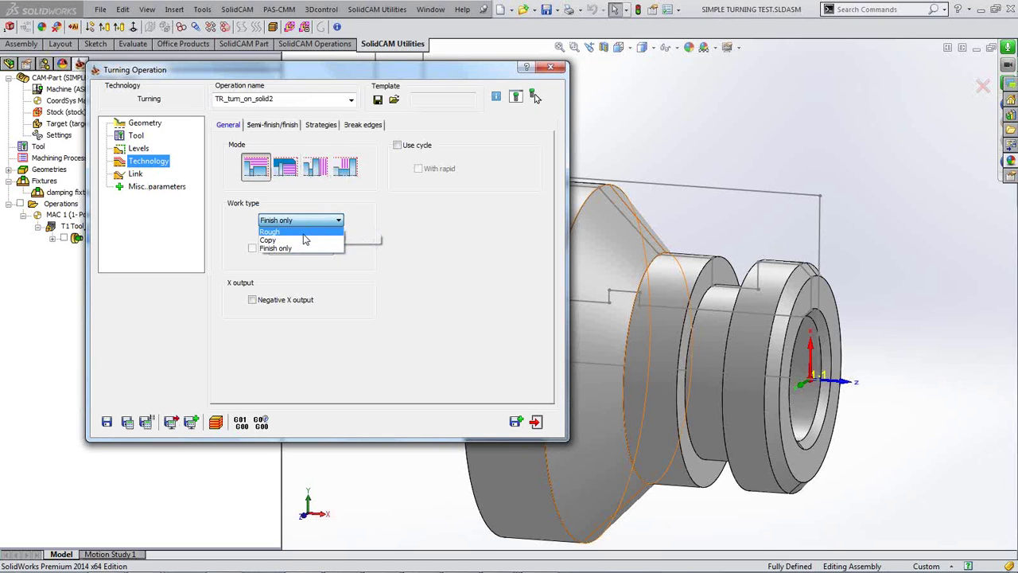
click(287, 228)
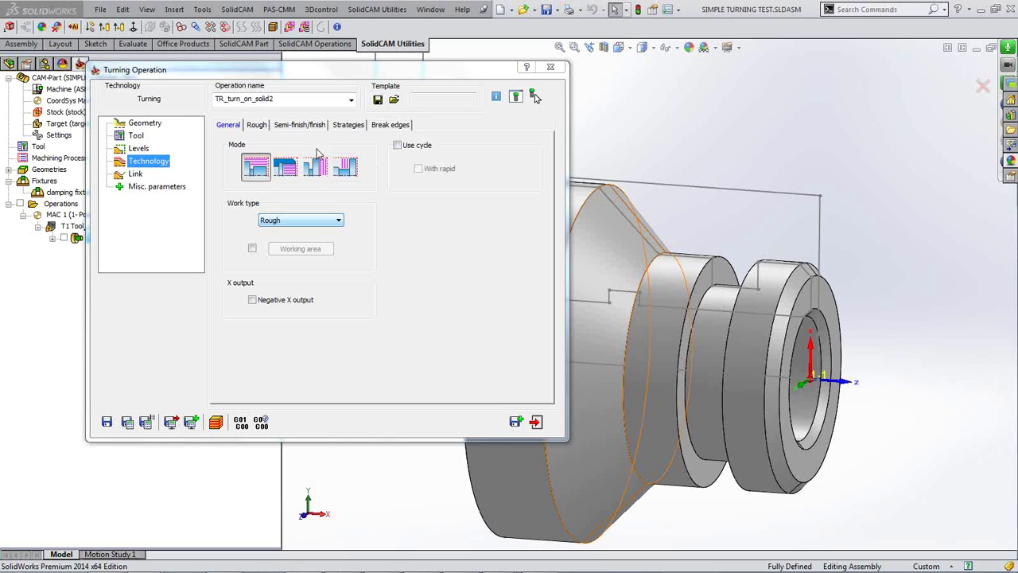
- Set the roughing step down value to 2 for the turning operation
click(256, 127)
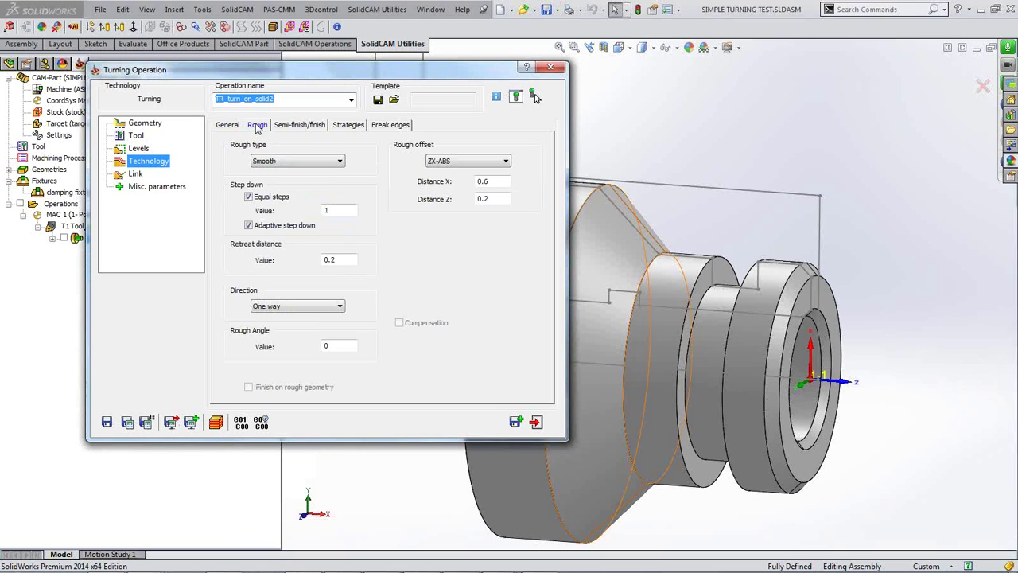
double_click(327, 211)
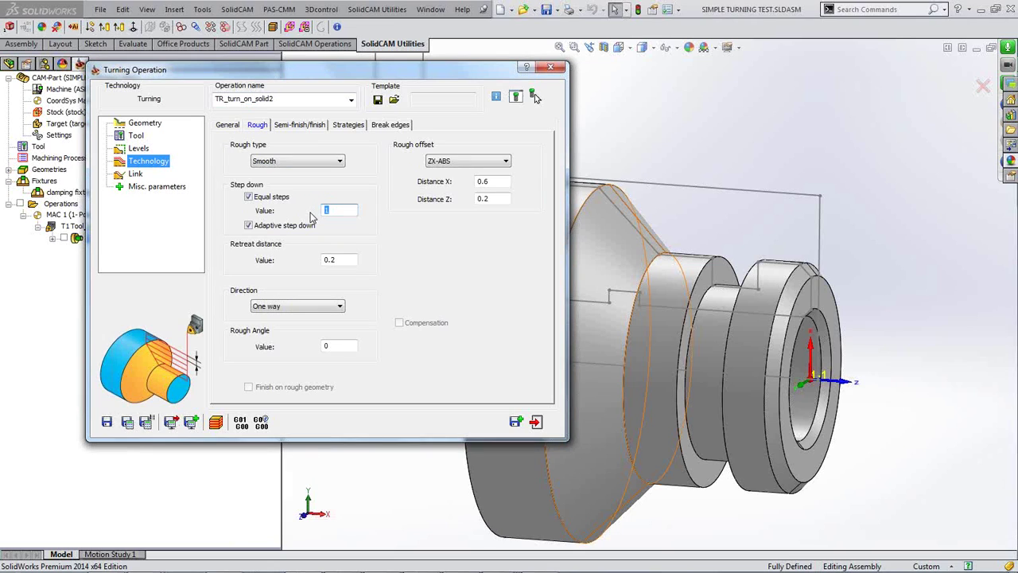
text(2)
click(345, 260)
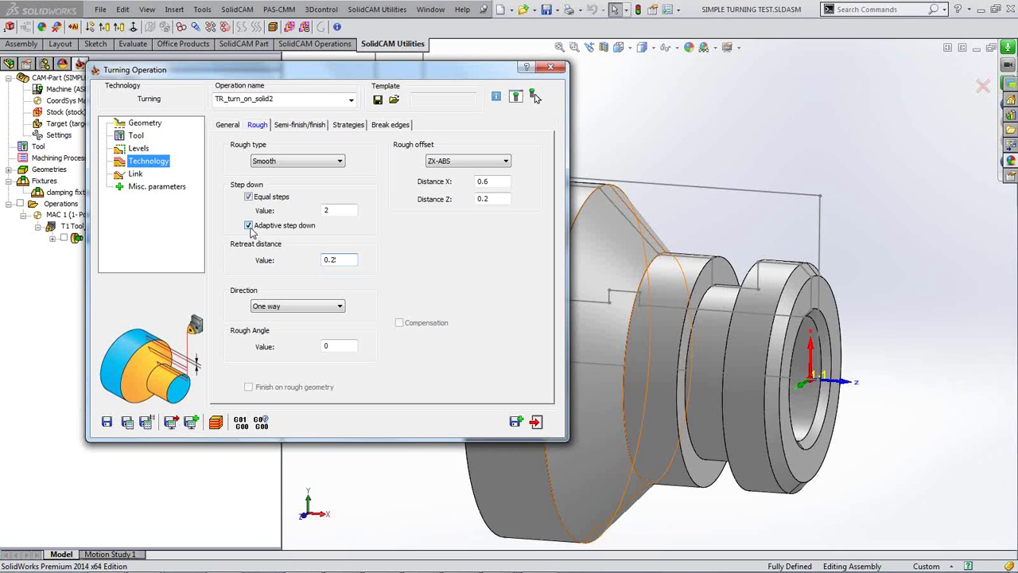
- Examine the roughing step down, retreat distance and X and Z rough offset distances in relation to the model
double_click(307, 71)
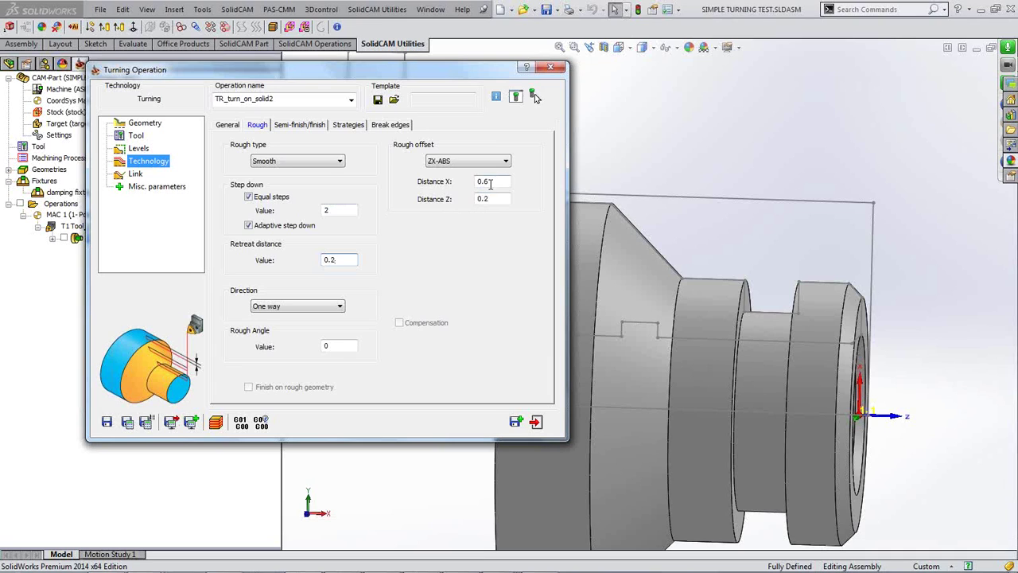
click(493, 184)
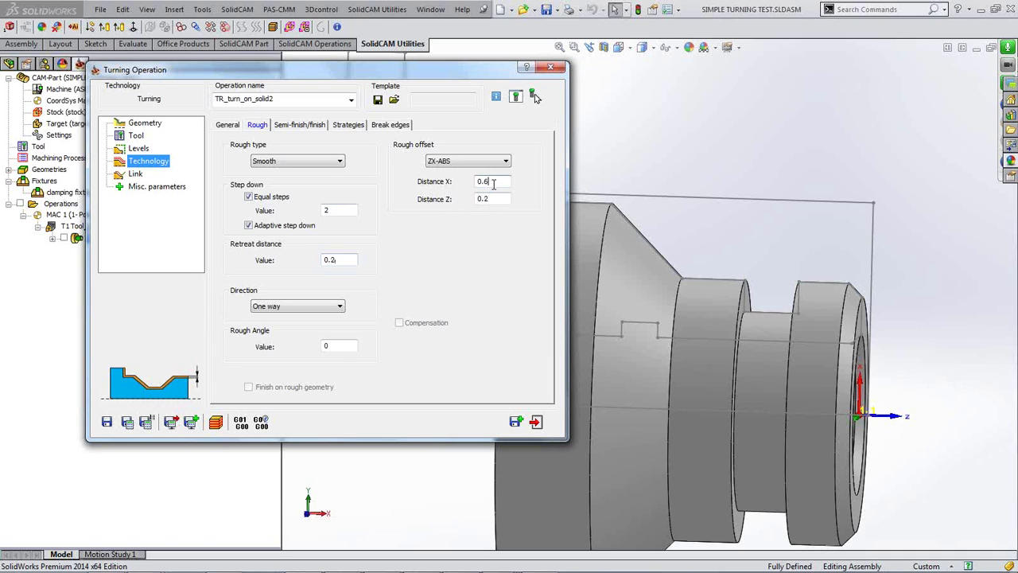
double_click(356, 71)
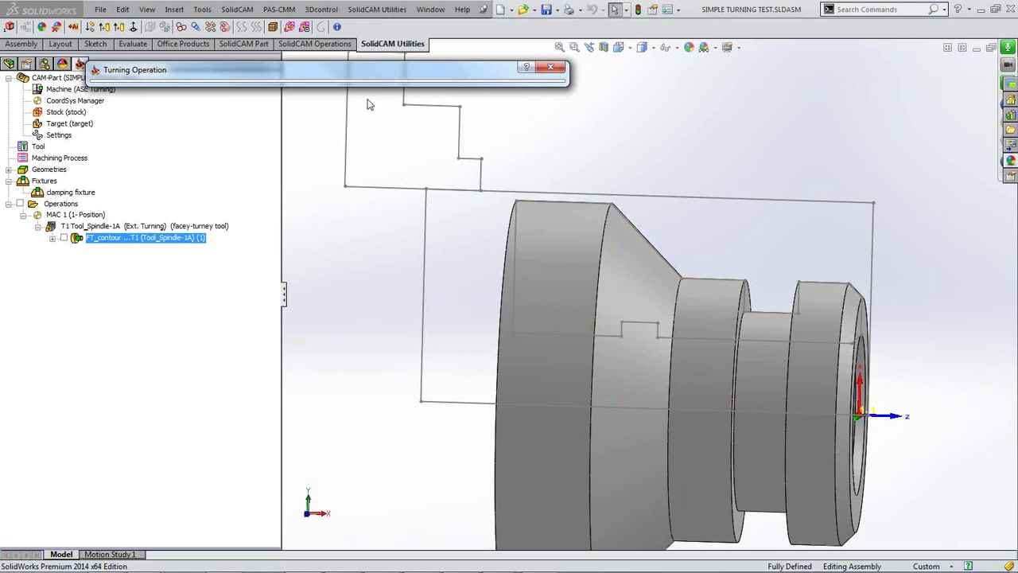
double_click(365, 70)
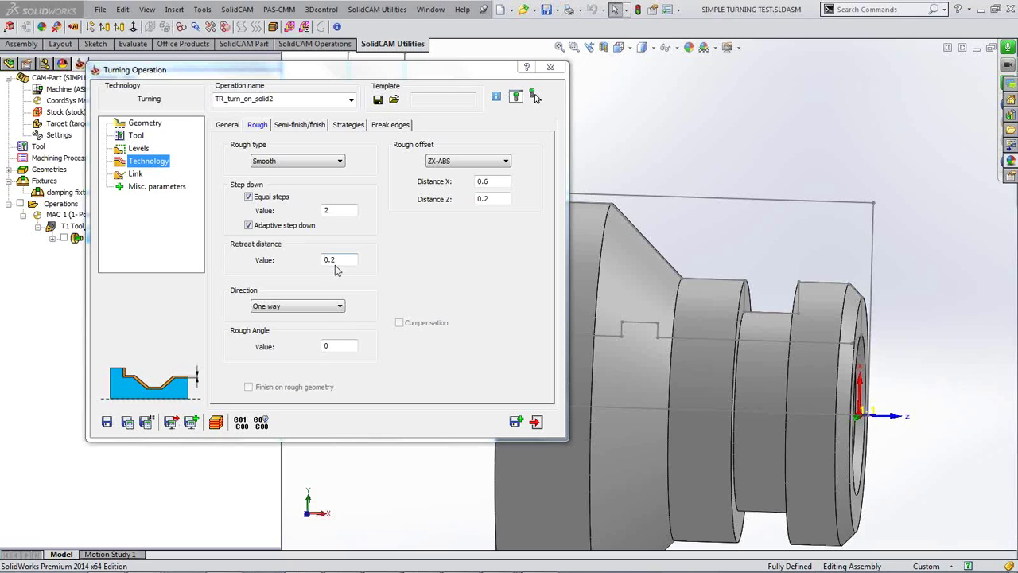
click(339, 210)
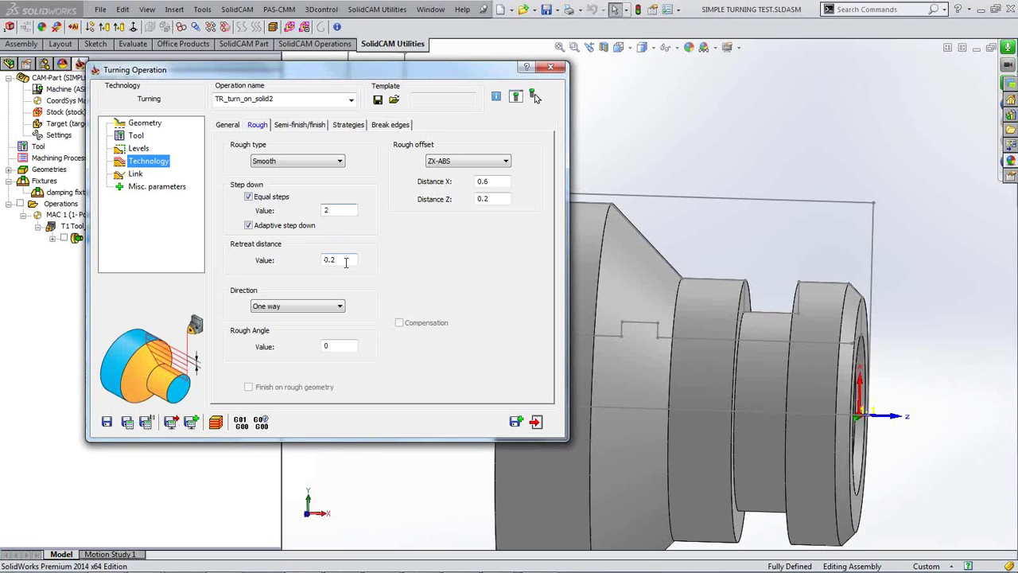
click(345, 262)
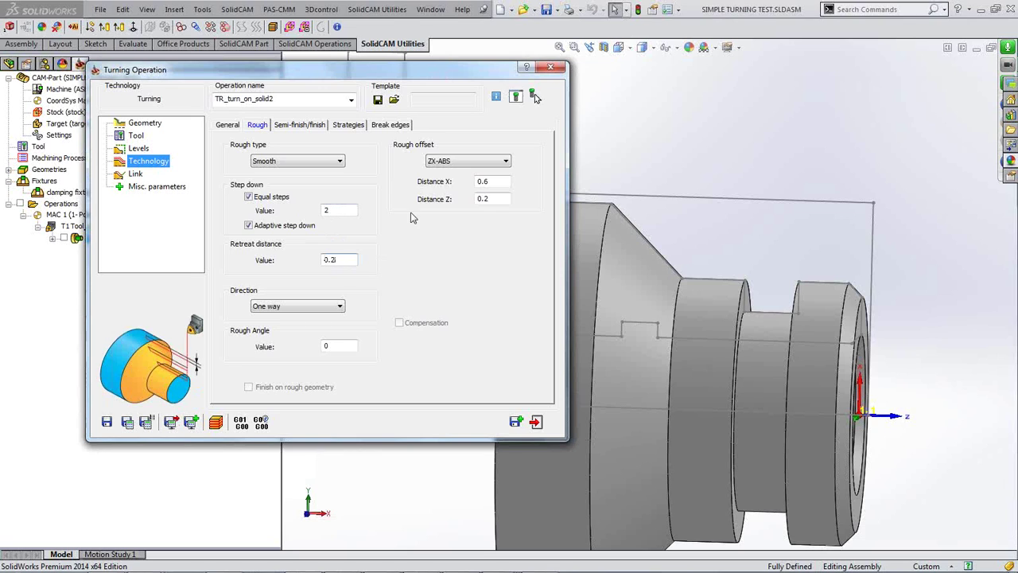
click(491, 181)
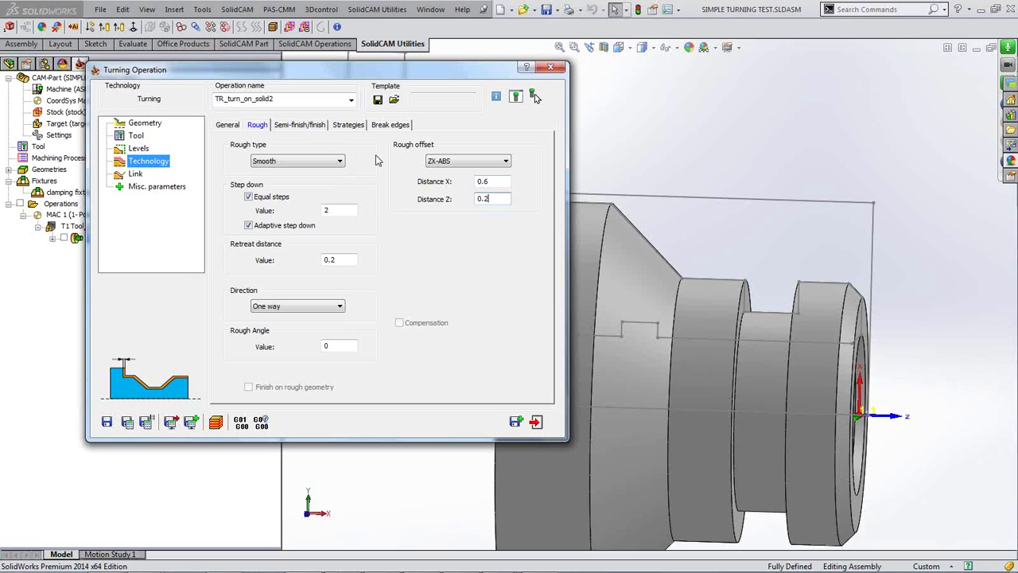
- Try the Stairs method for the finish pass, then restore the ISO-Turning method
click(302, 127)
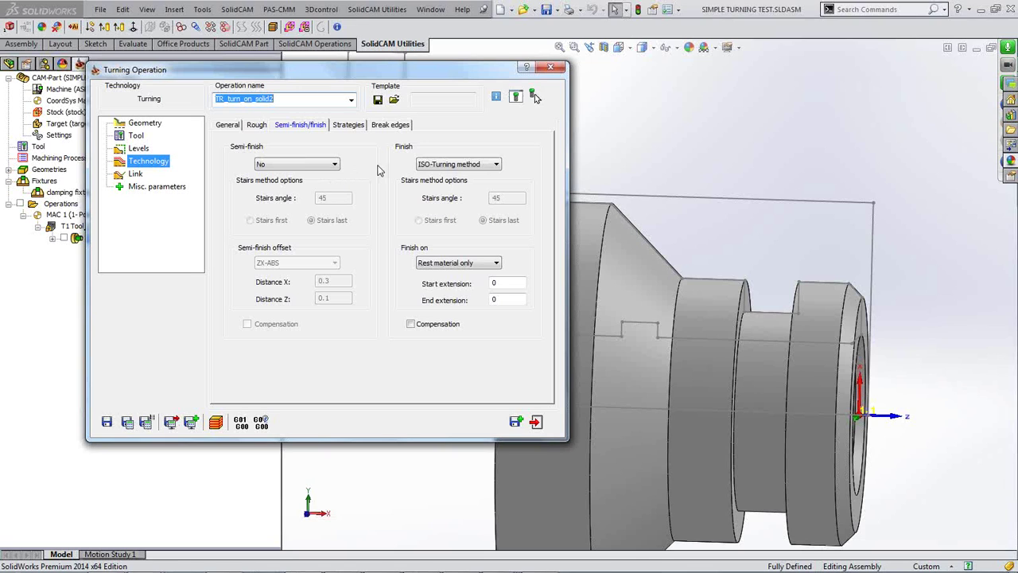
click(496, 165)
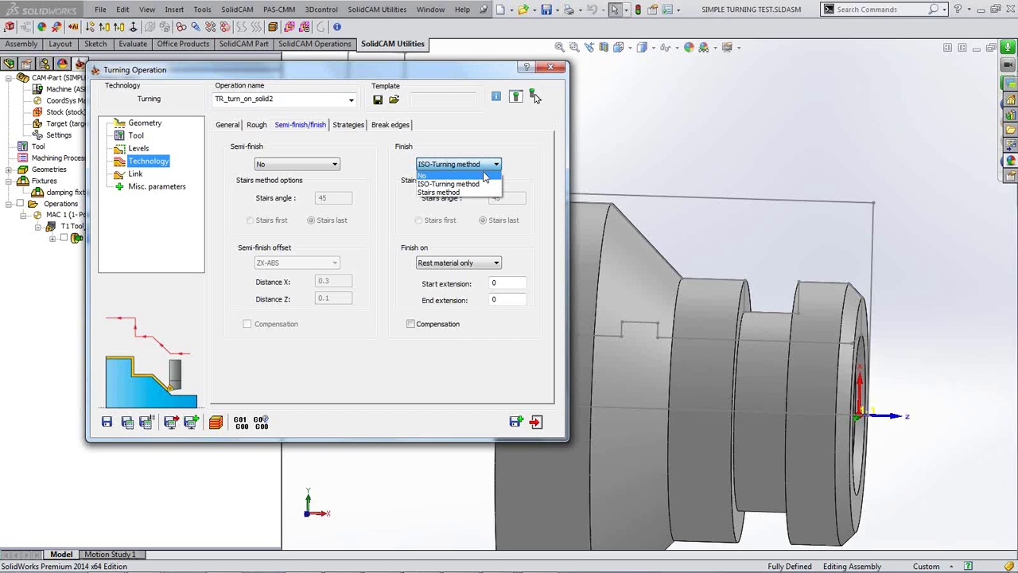
click(492, 168)
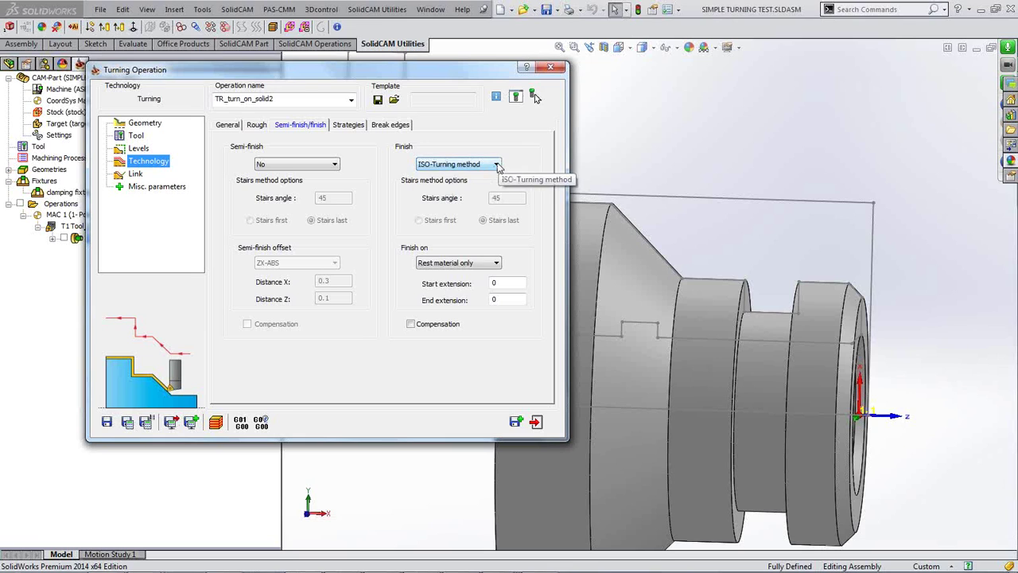
click(492, 169)
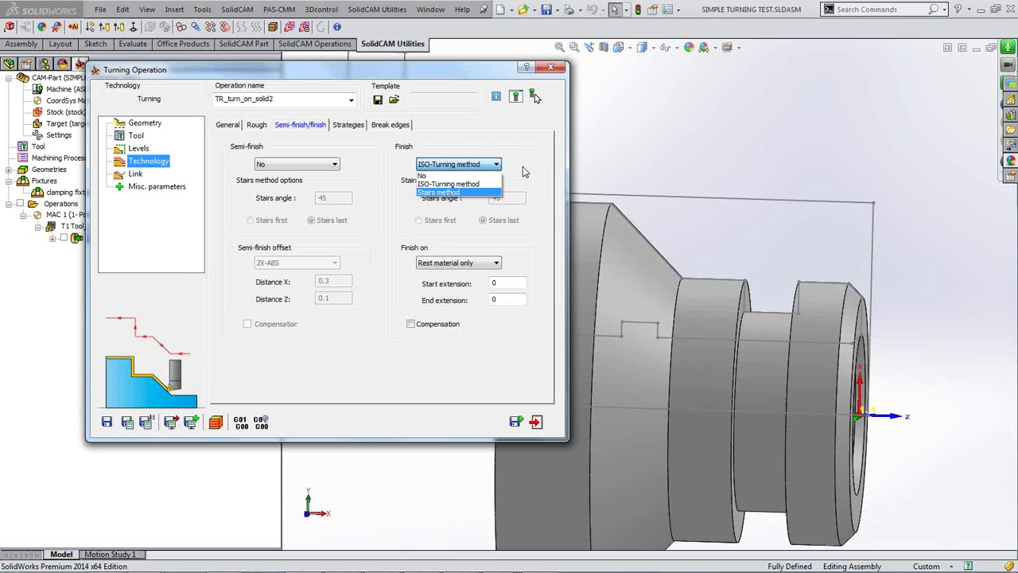
click(447, 192)
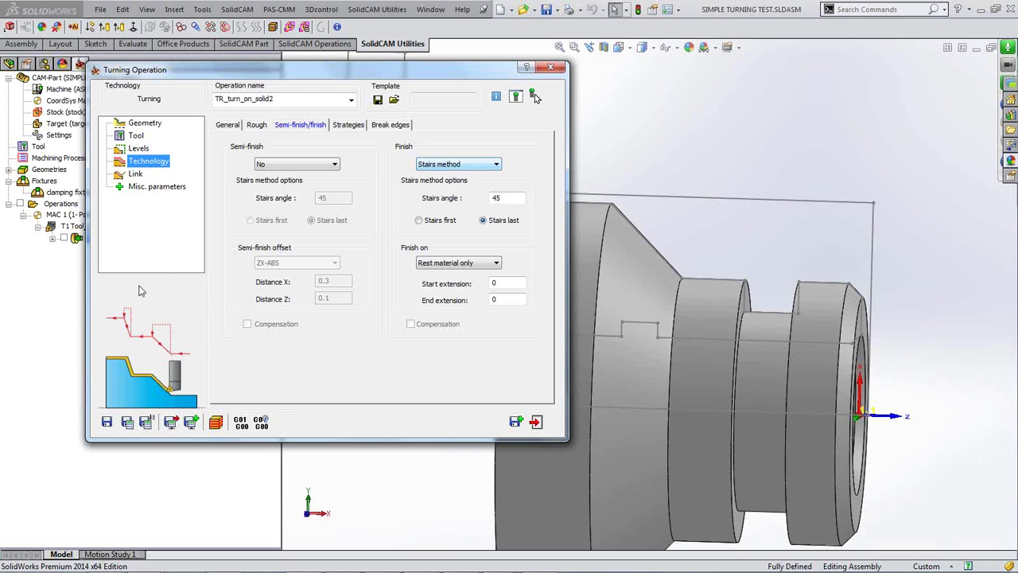
click(496, 164)
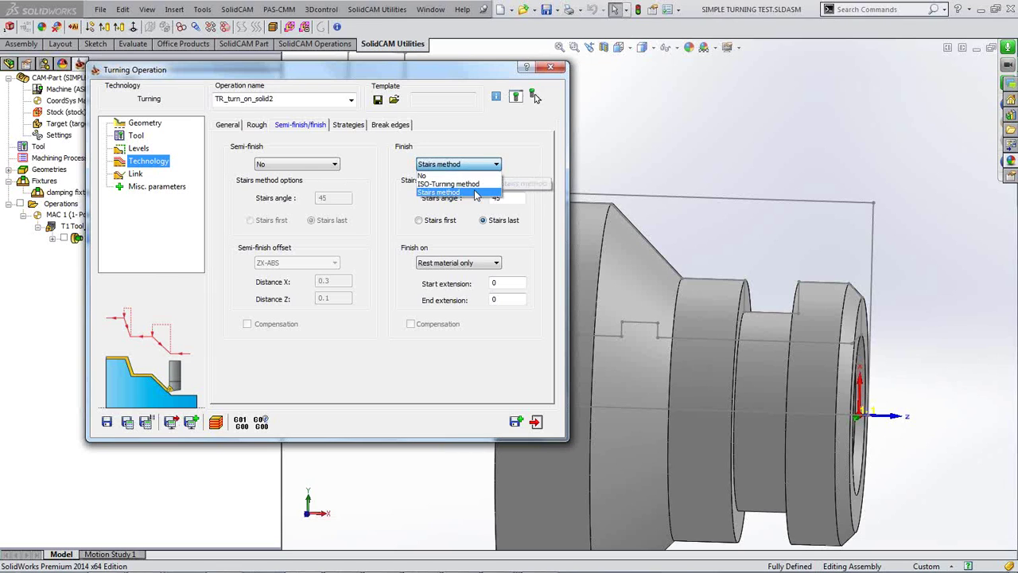
click(477, 199)
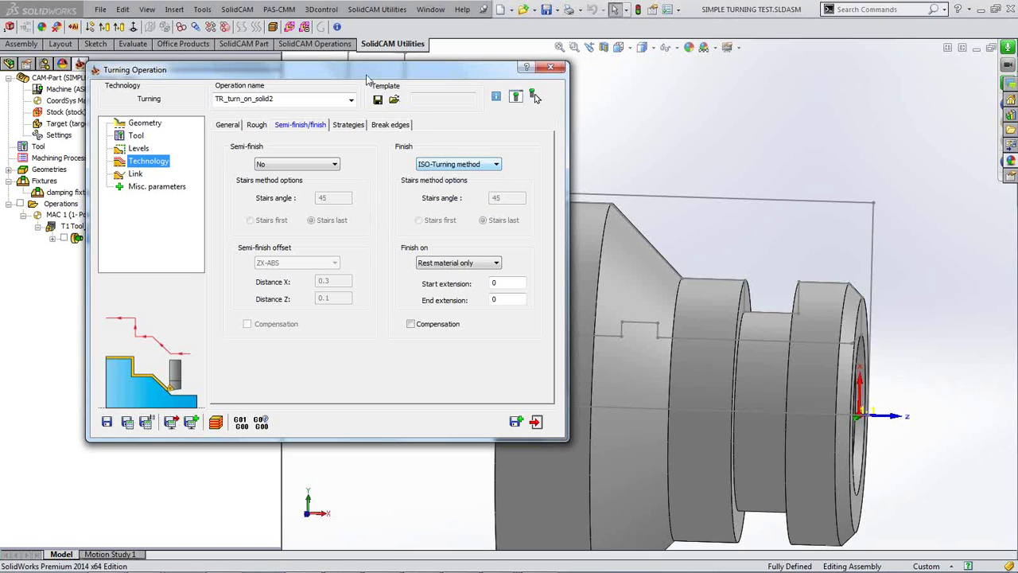
- Enable compensation for the finish pass, then save and calculate the turning operation
drag(363, 74, 414, 72)
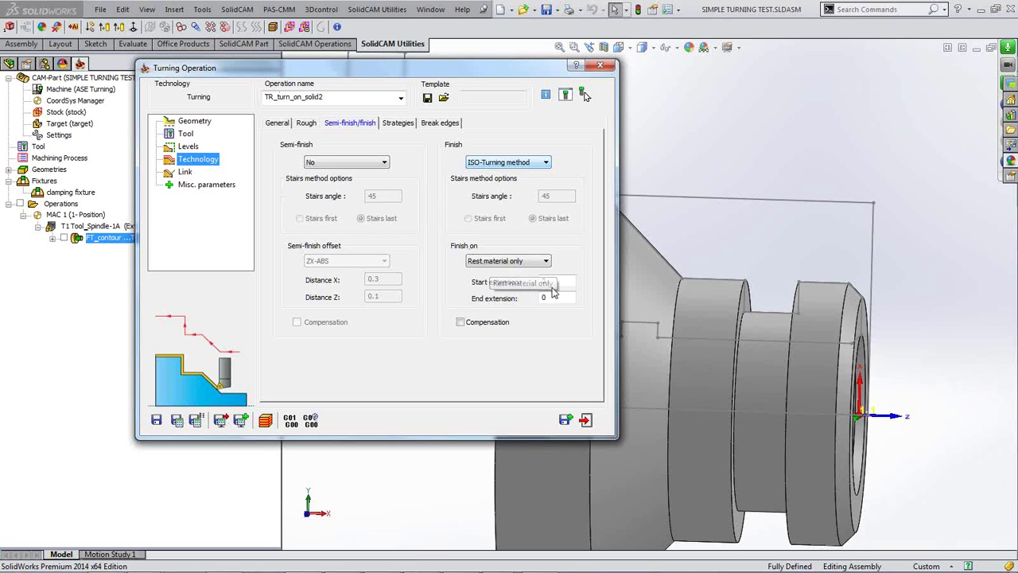
click(461, 322)
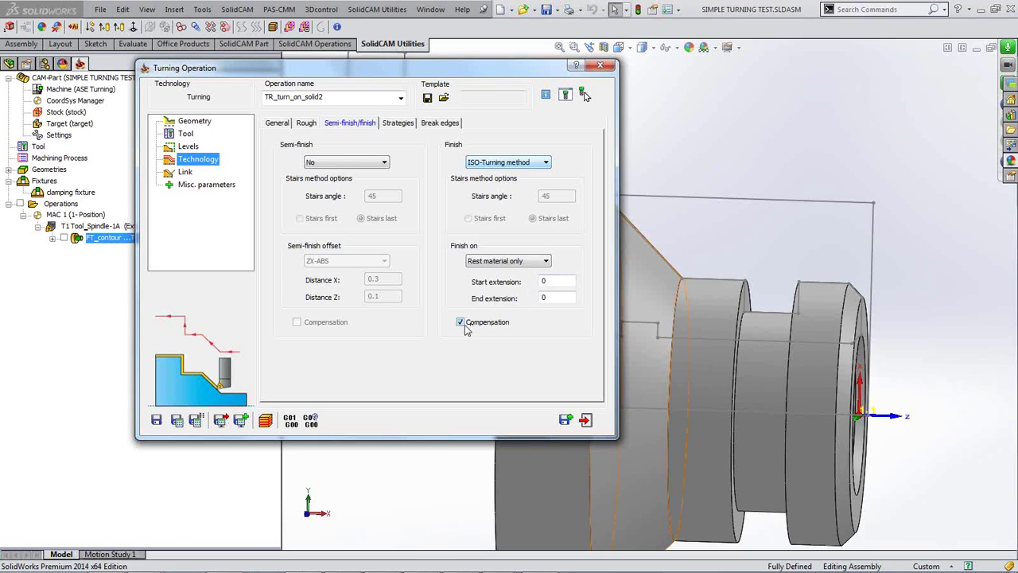
click(184, 173)
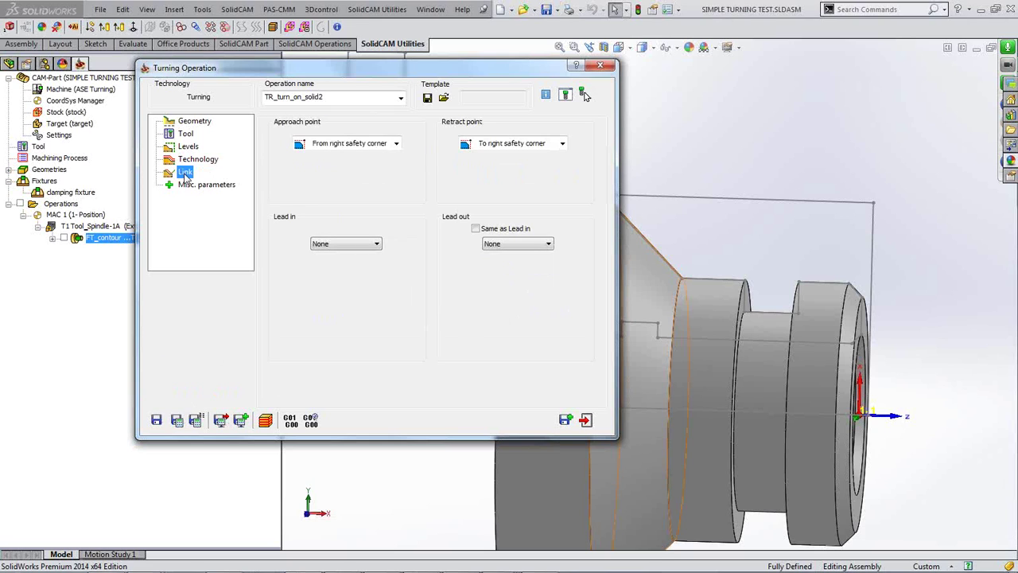
click(180, 425)
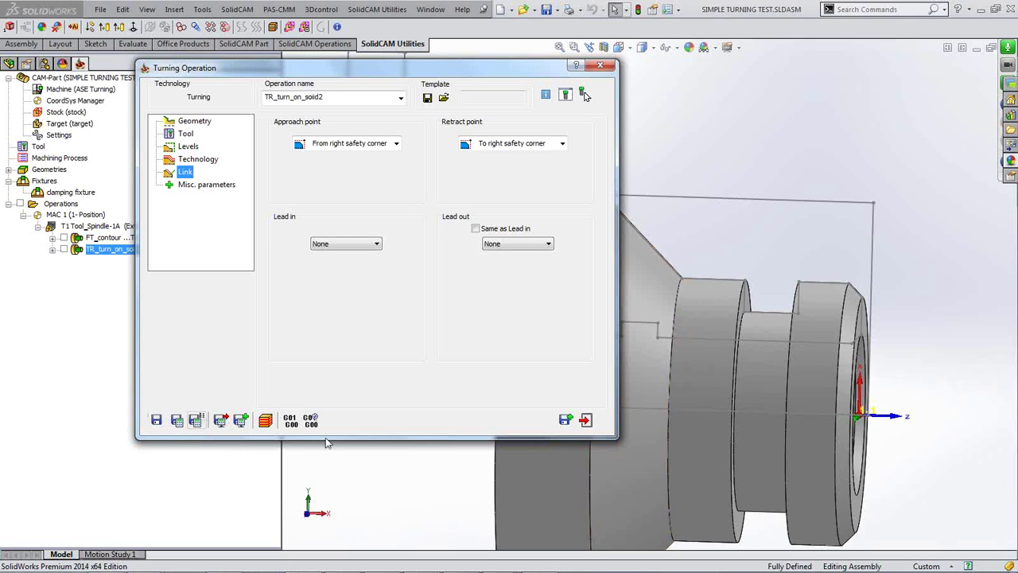
double_click(391, 70)
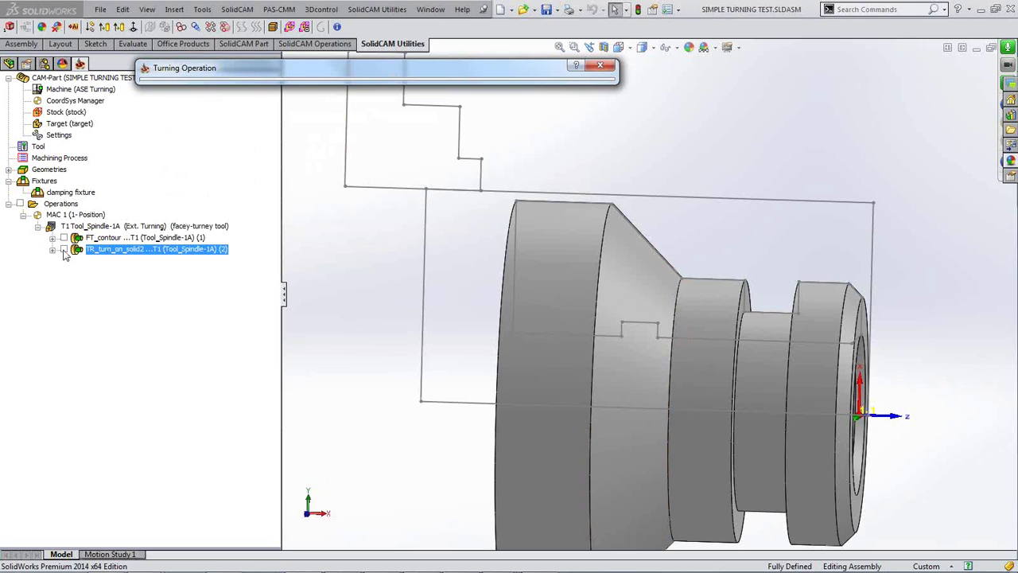
- Display the toolpath of the TR_turn_on_solid2 operation on the model and return to the operation's settings
click(63, 250)
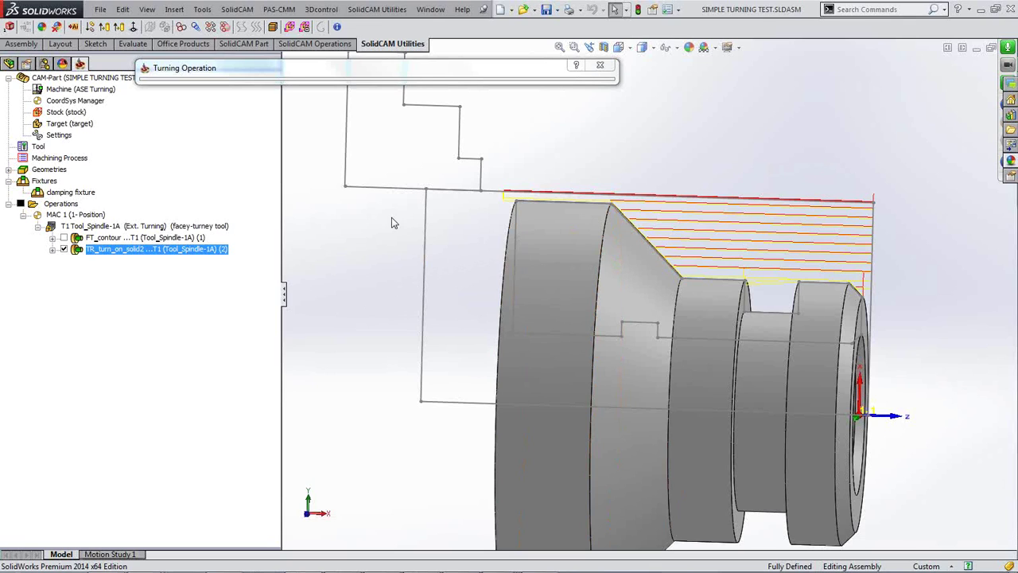
click(357, 76)
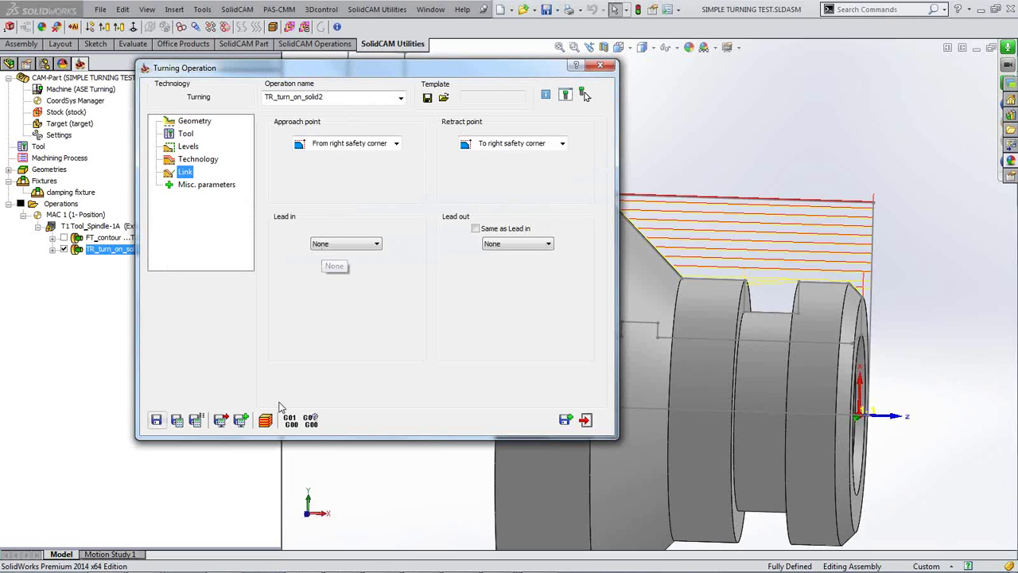
click(265, 422)
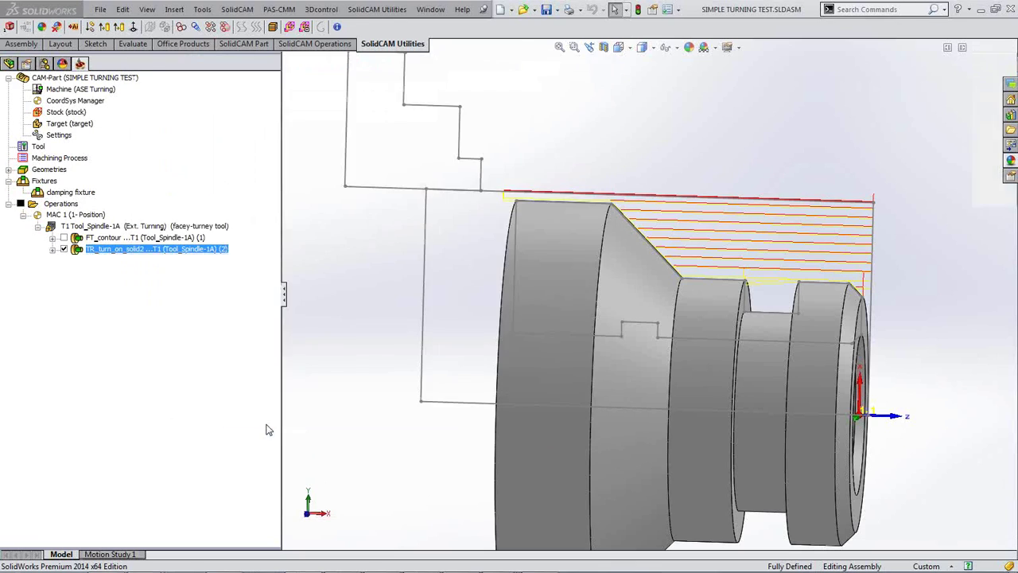
click(325, 65)
drag(546, 214, 508, 242)
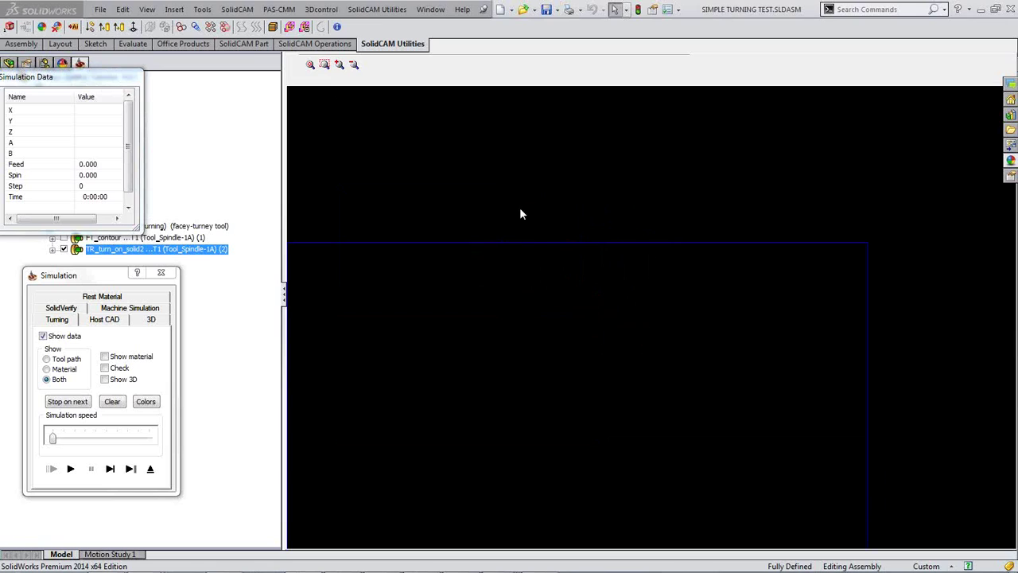
click(325, 67)
click(354, 64)
scroll(404, 349, down, 3)
scroll(404, 362, up, 7)
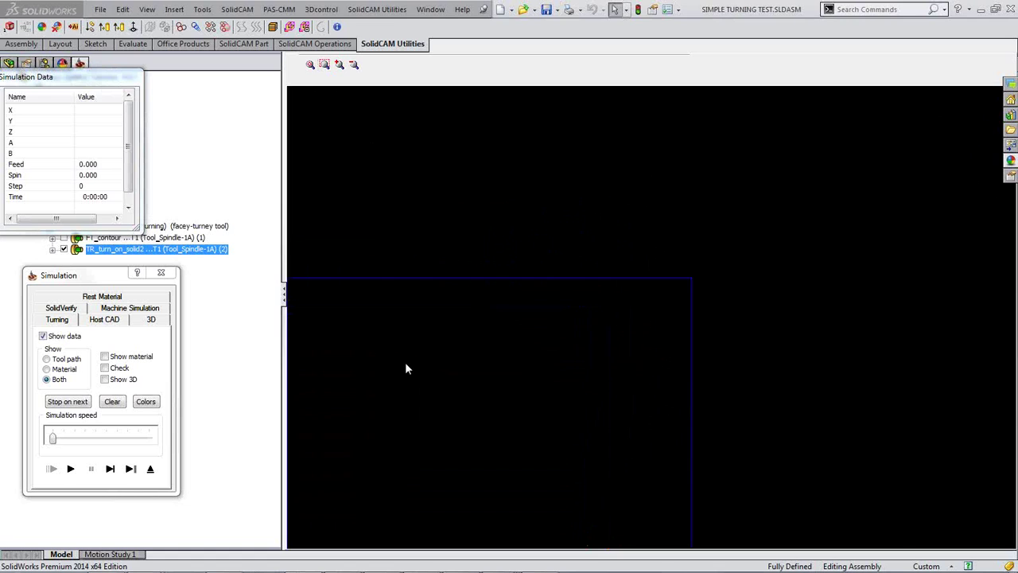
scroll(404, 363, down, 5)
click(161, 272)
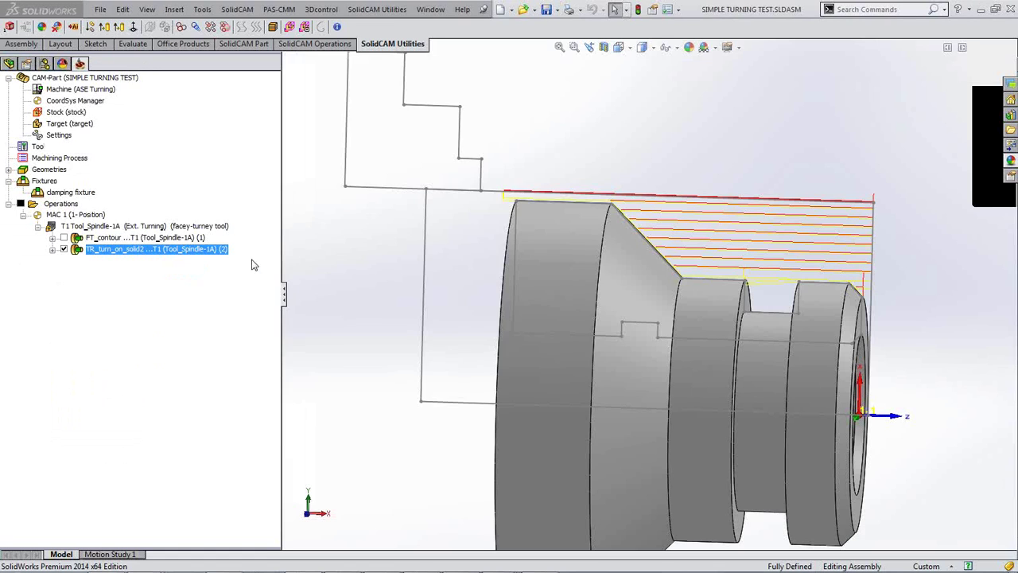
- Simulate the turning operation and step through its first two roughing passes to examine how the tool cuts and follows the taper
click(266, 419)
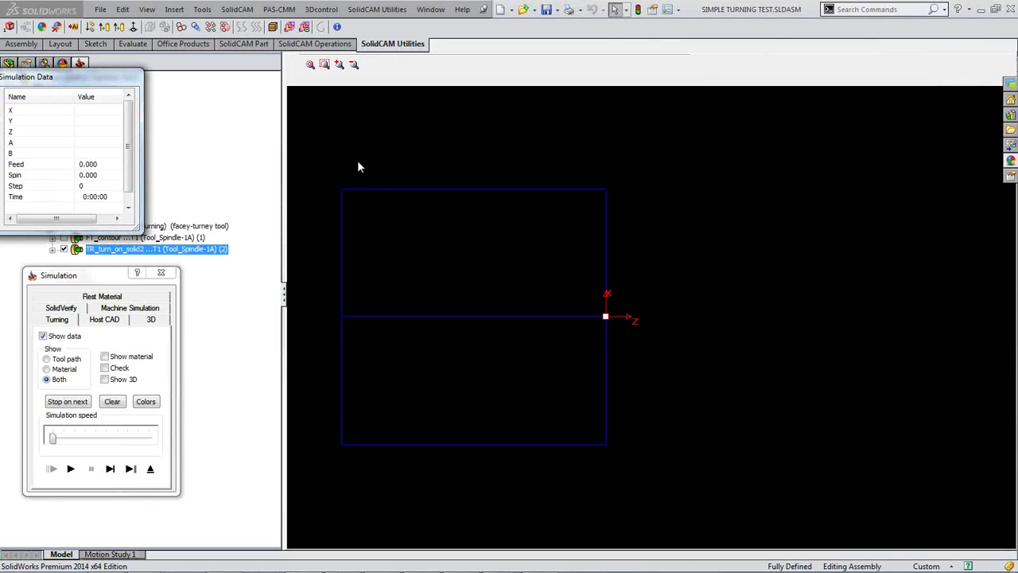
click(323, 67)
drag(315, 139, 660, 366)
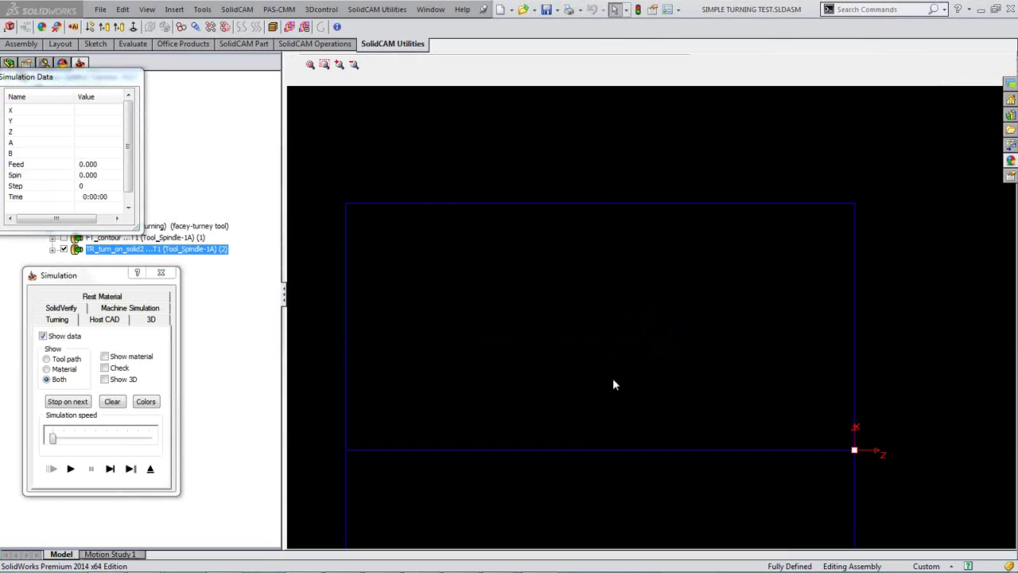
click(111, 468)
click(111, 468)
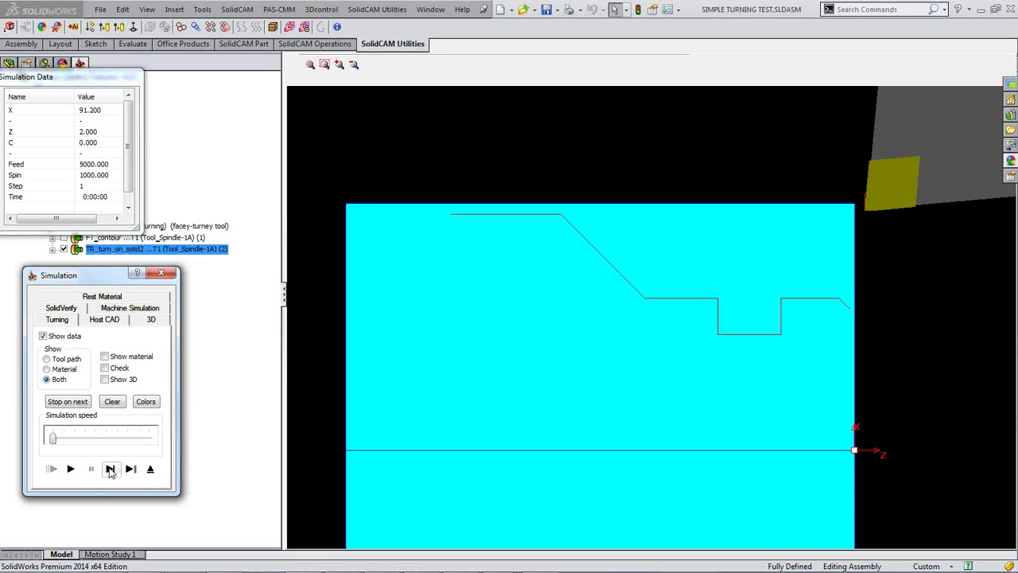
click(110, 468)
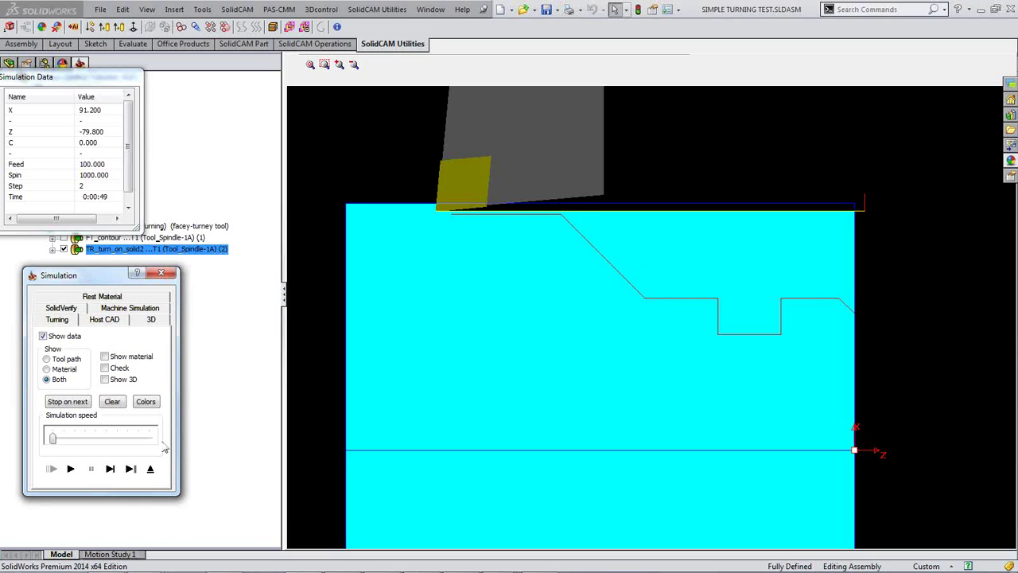
click(110, 469)
click(109, 470)
click(110, 469)
click(109, 469)
click(109, 469)
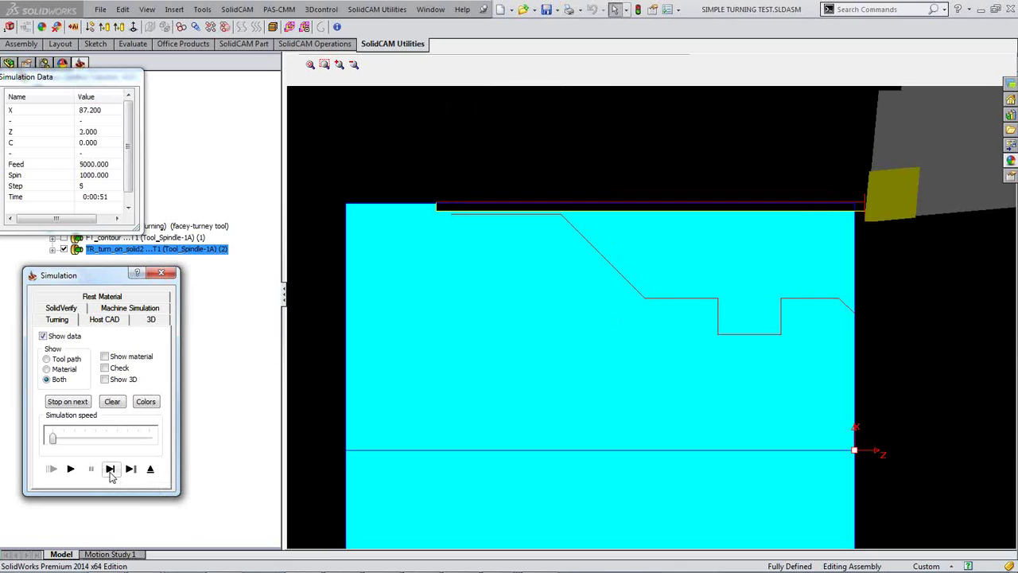
click(109, 469)
click(109, 470)
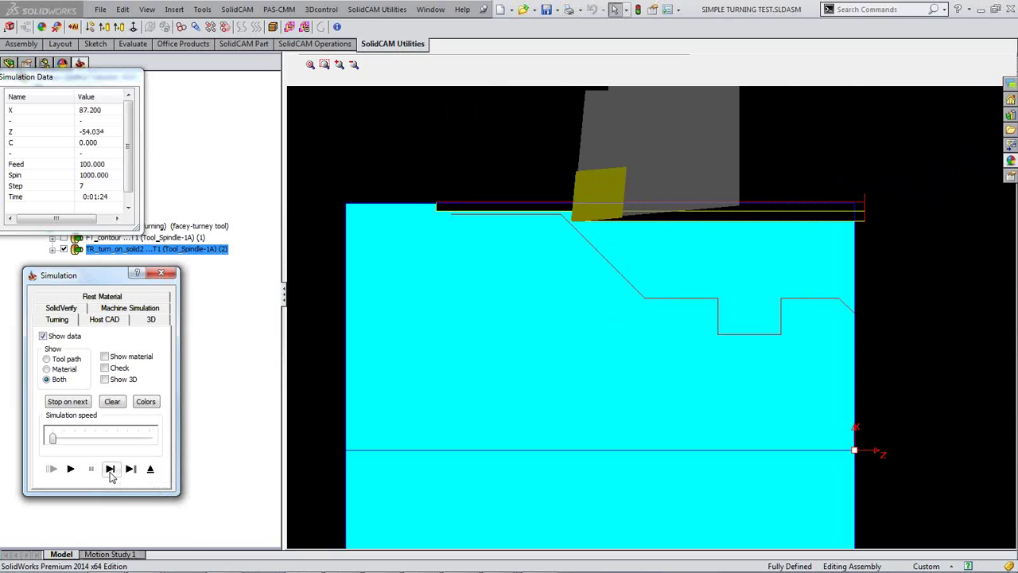
click(109, 469)
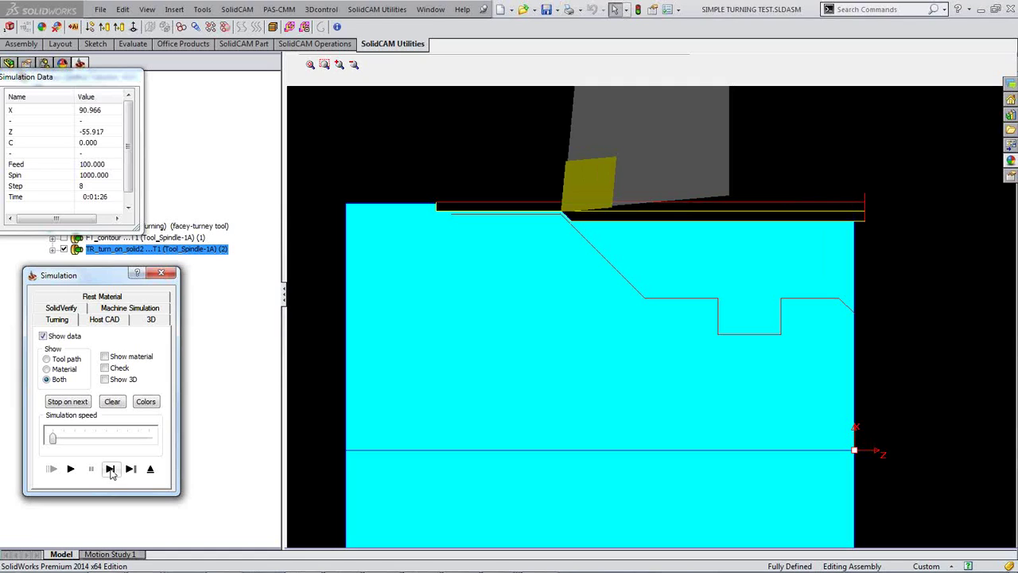
- Step through the next roughing passes, play the rest of the turning simulation to its end, and close it
click(110, 470)
click(111, 470)
click(111, 470)
click(111, 470)
click(110, 472)
click(110, 472)
click(110, 470)
click(110, 470)
click(110, 470)
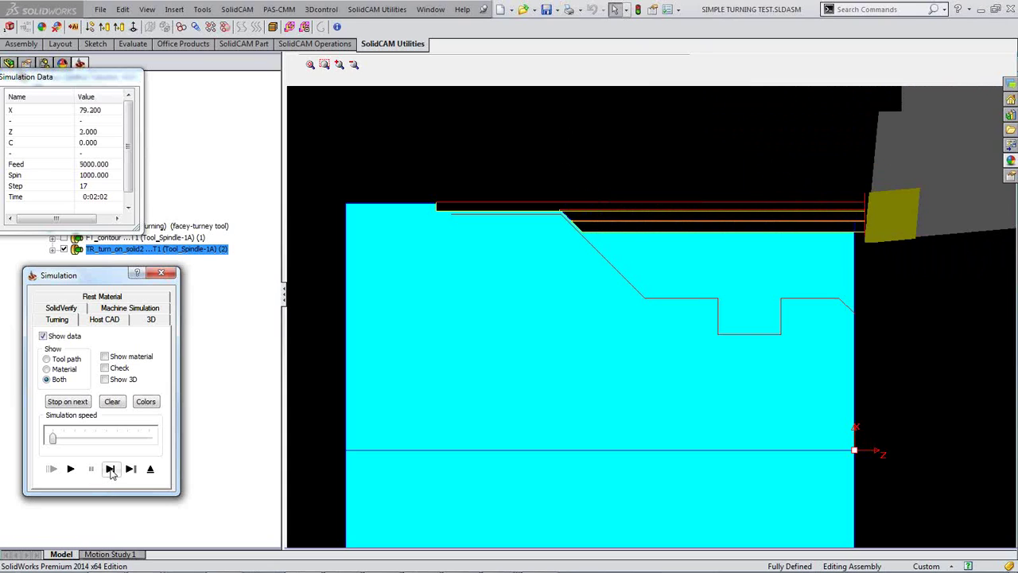
click(110, 470)
click(110, 470)
click(111, 470)
click(111, 470)
click(111, 470)
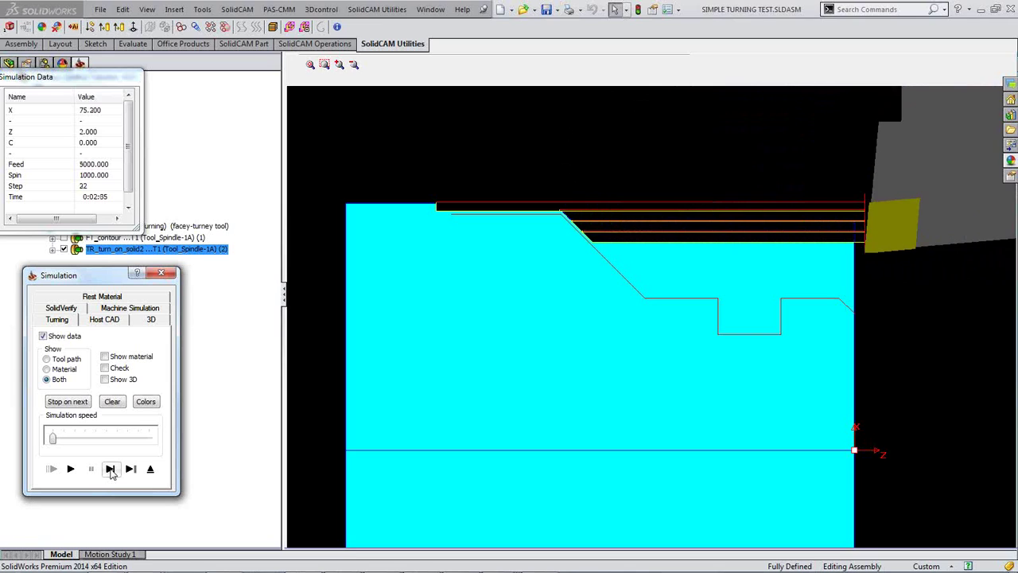
click(111, 470)
click(111, 470)
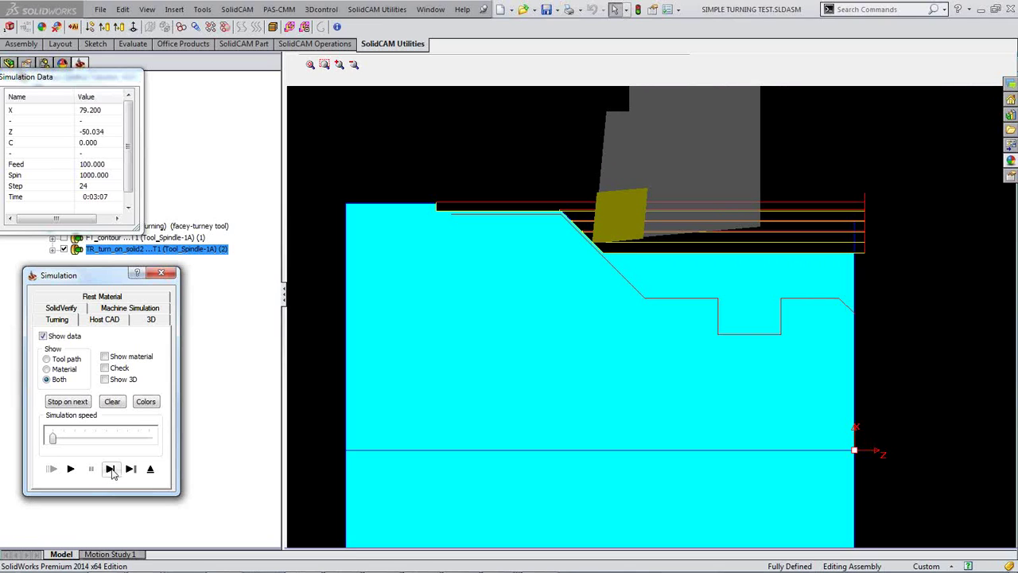
click(71, 469)
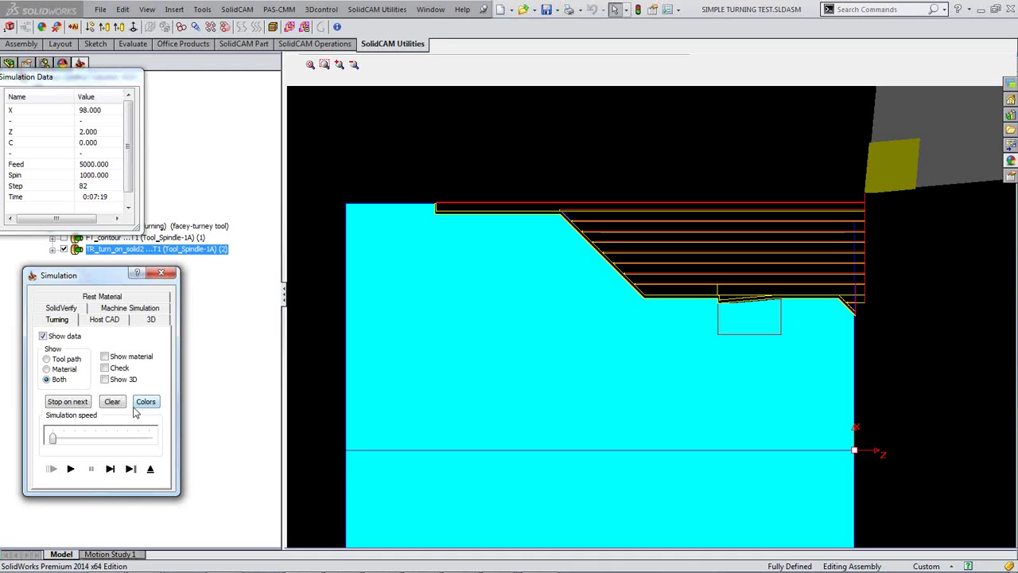
click(161, 273)
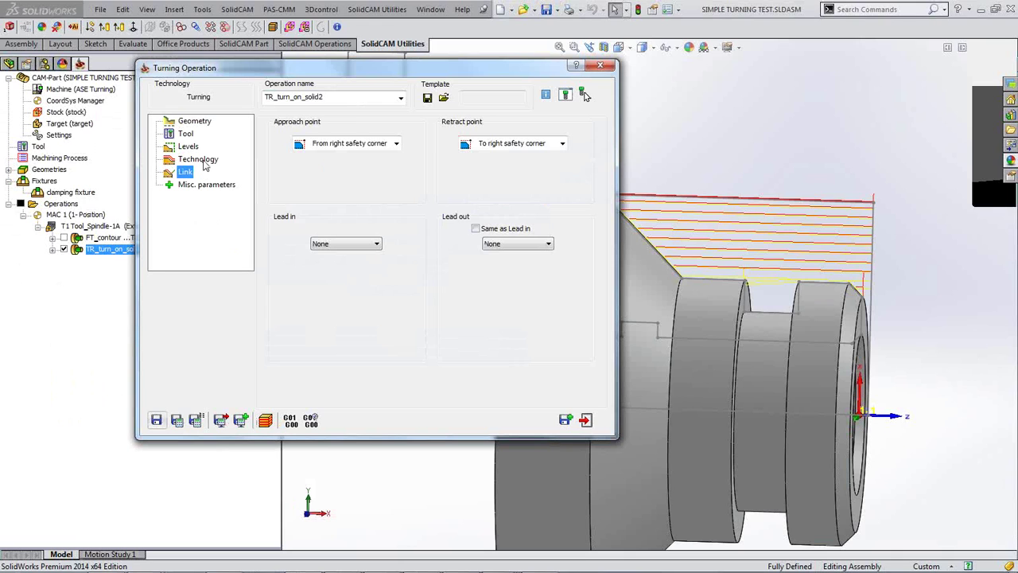
- Set the descending motion strategy to Non-descending motions, then save and calculate the turning operation
click(199, 159)
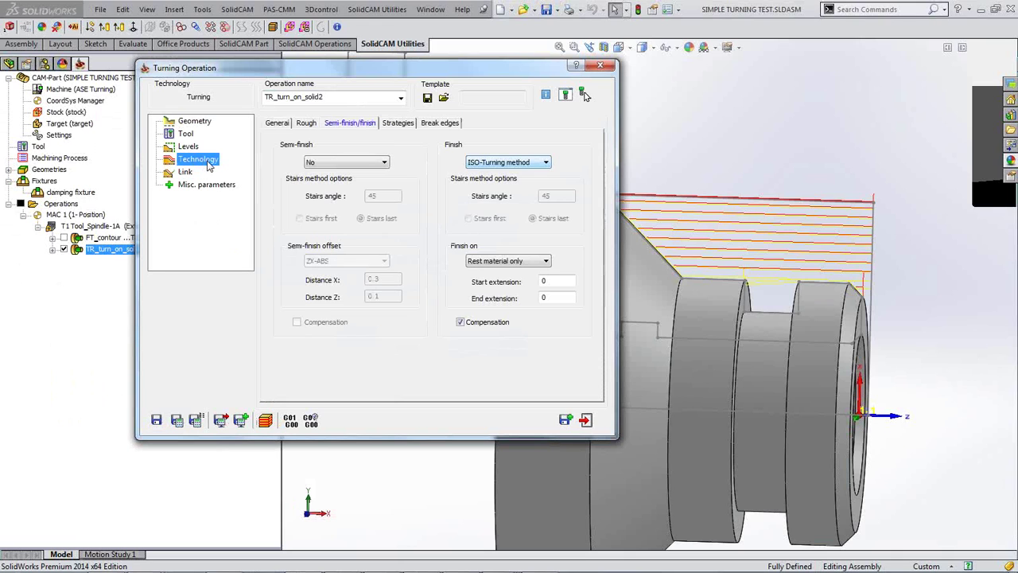
click(396, 126)
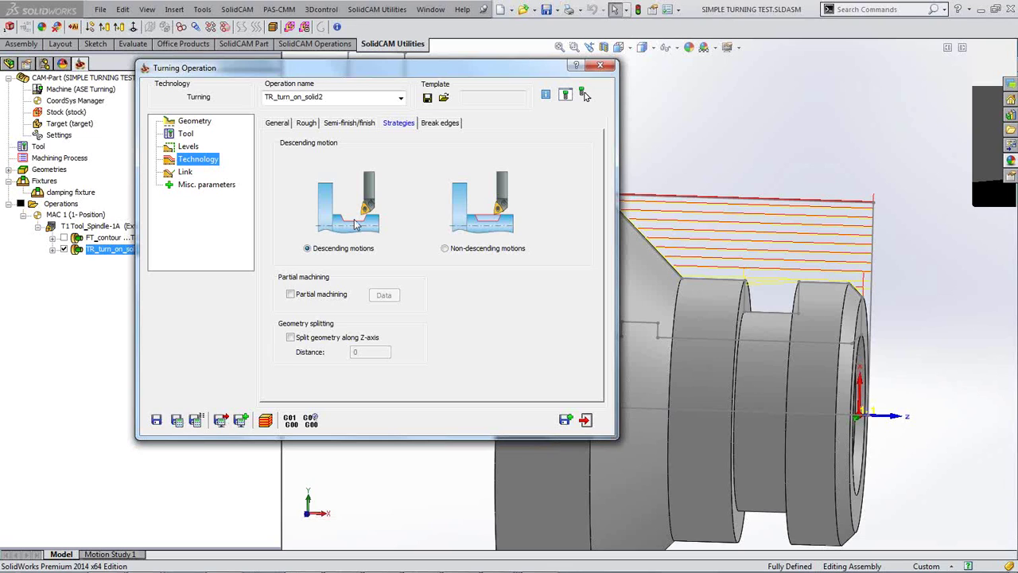
click(445, 248)
click(176, 419)
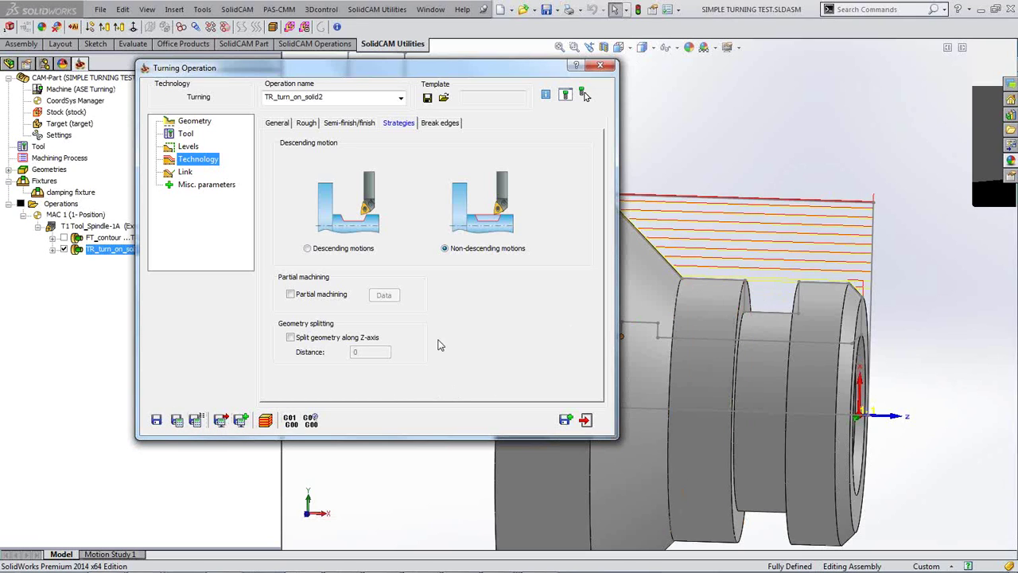
- Play the simulation of the recalculated turning operation at an increased simulation speed
click(266, 419)
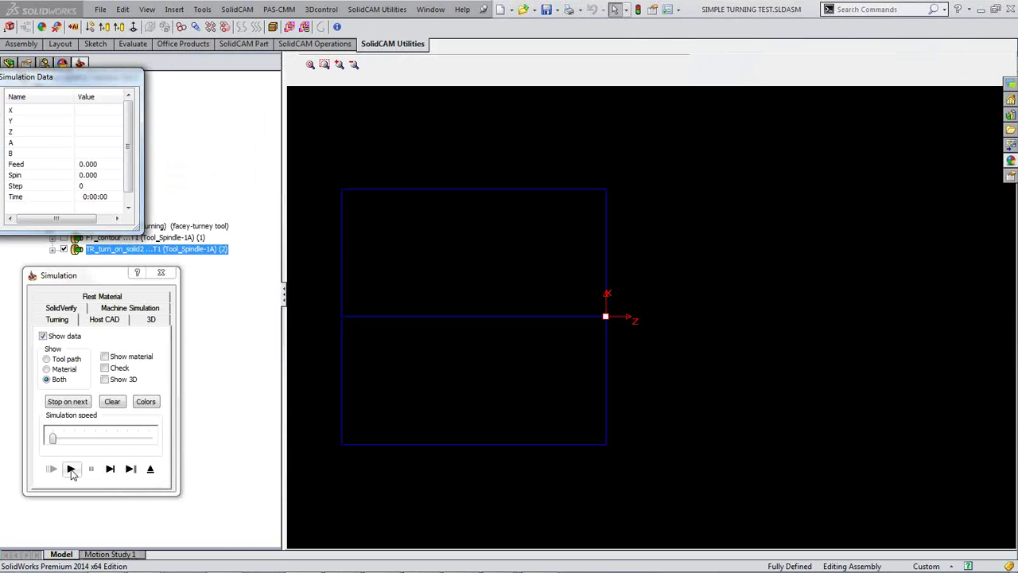
click(70, 469)
drag(53, 438, 84, 439)
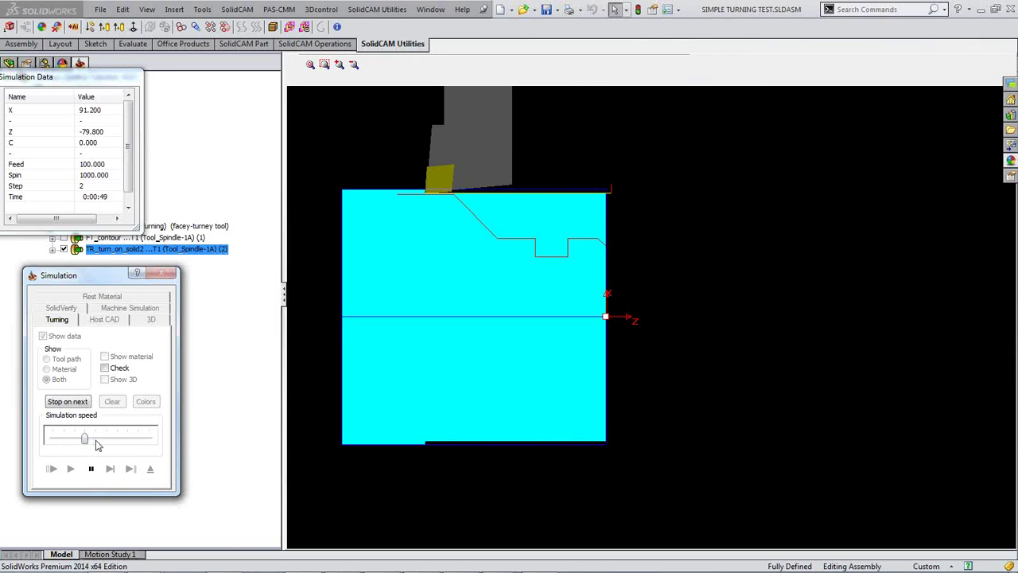
click(113, 440)
click(121, 441)
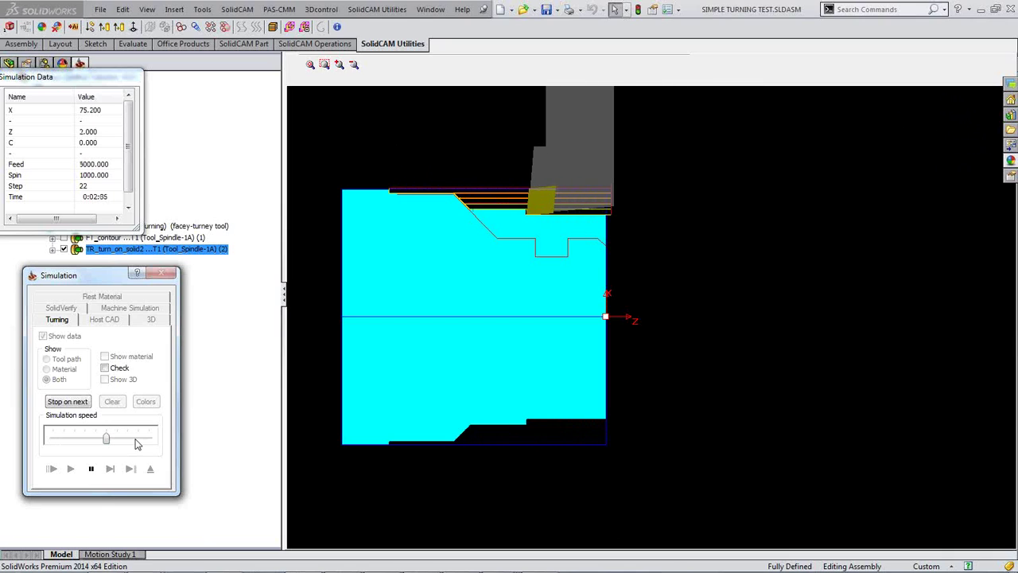
click(142, 439)
click(142, 439)
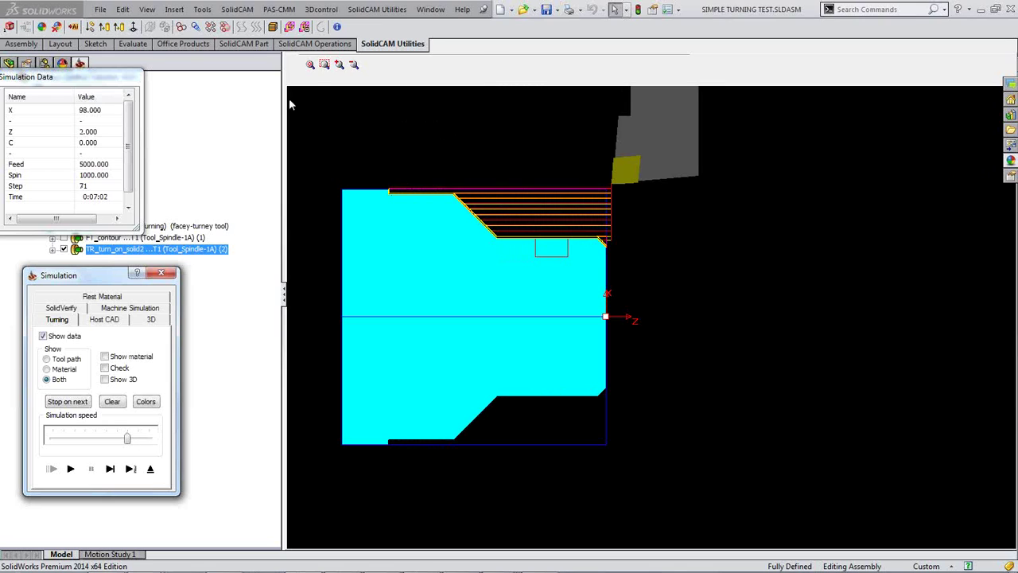
- Examine the simulated toolpath over the groove up close, then exit the simulation
click(324, 64)
drag(494, 208, 587, 299)
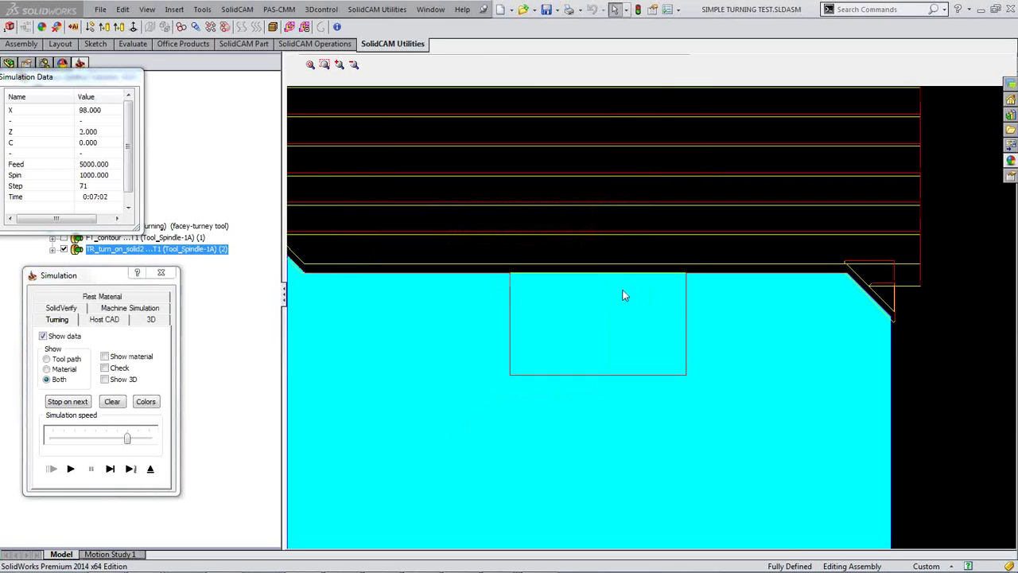
click(162, 275)
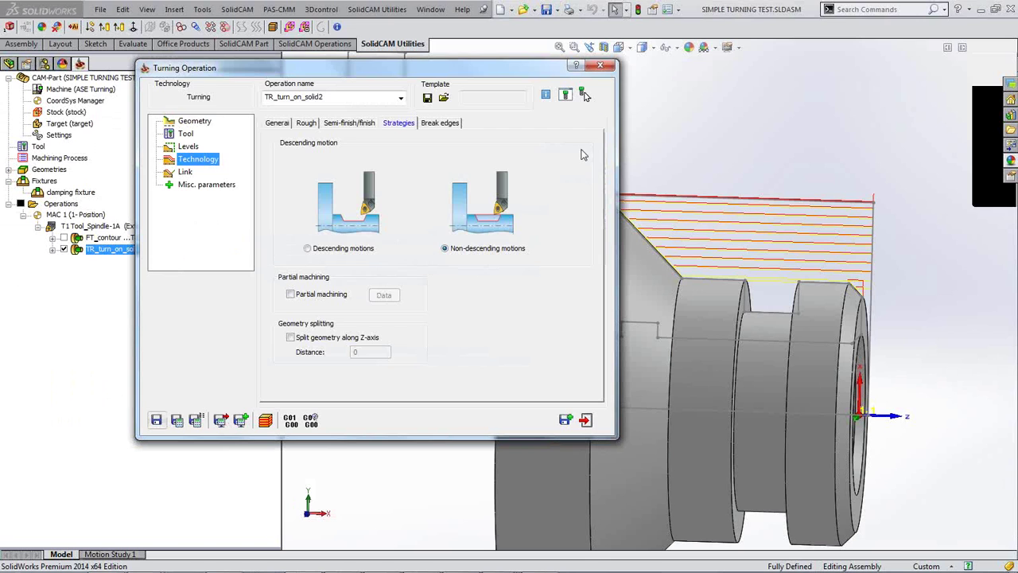
- Close the turning operation's settings and view the whole part with its toolpath
click(601, 64)
scroll(376, 251, up, 5)
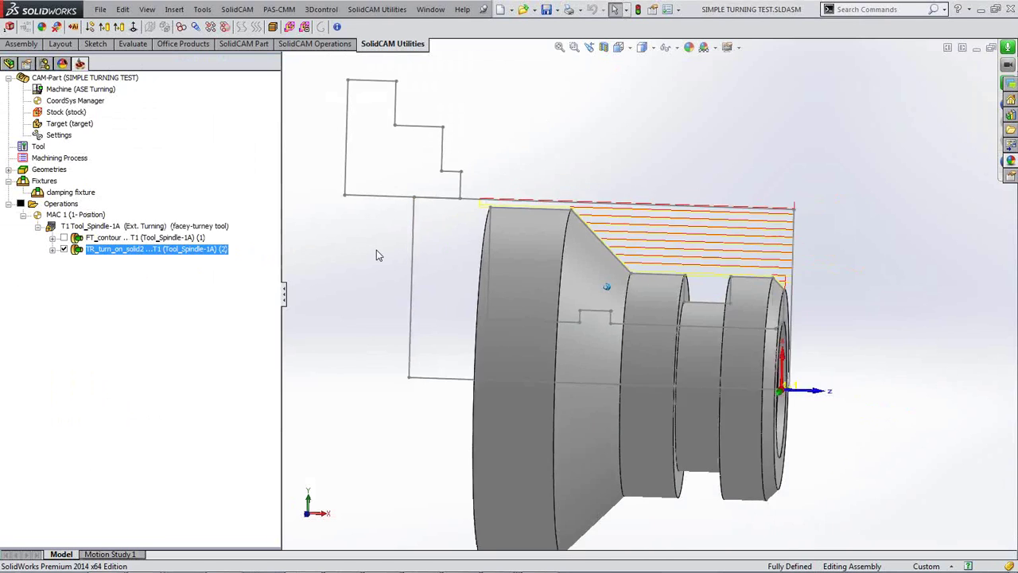
scroll(376, 250, down, 2)
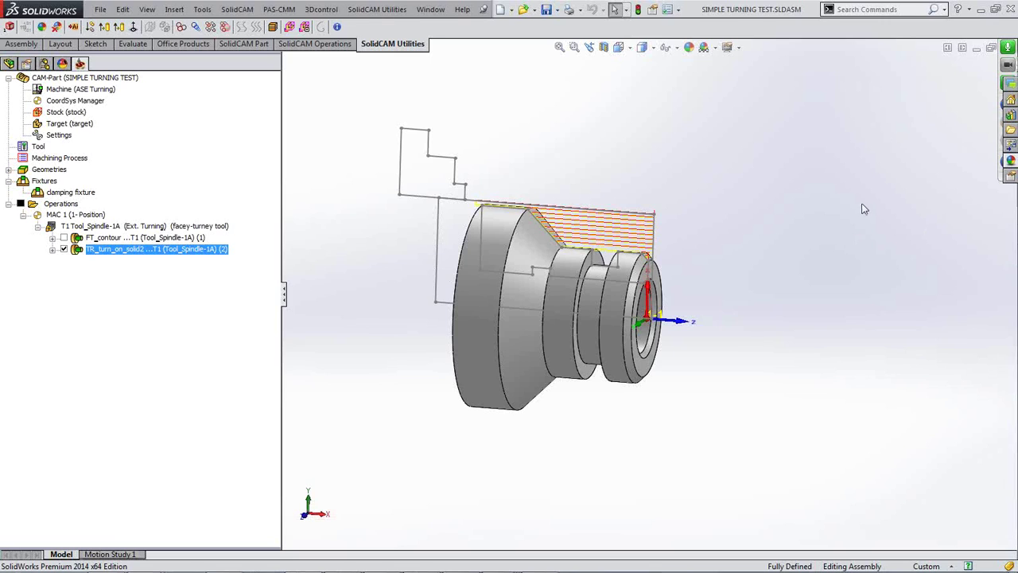
click(1010, 8)
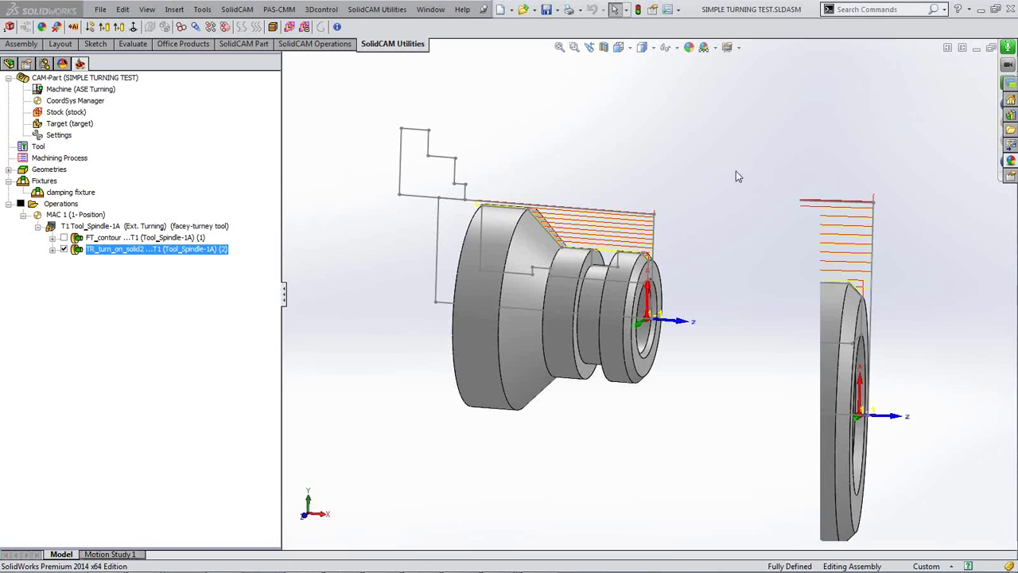